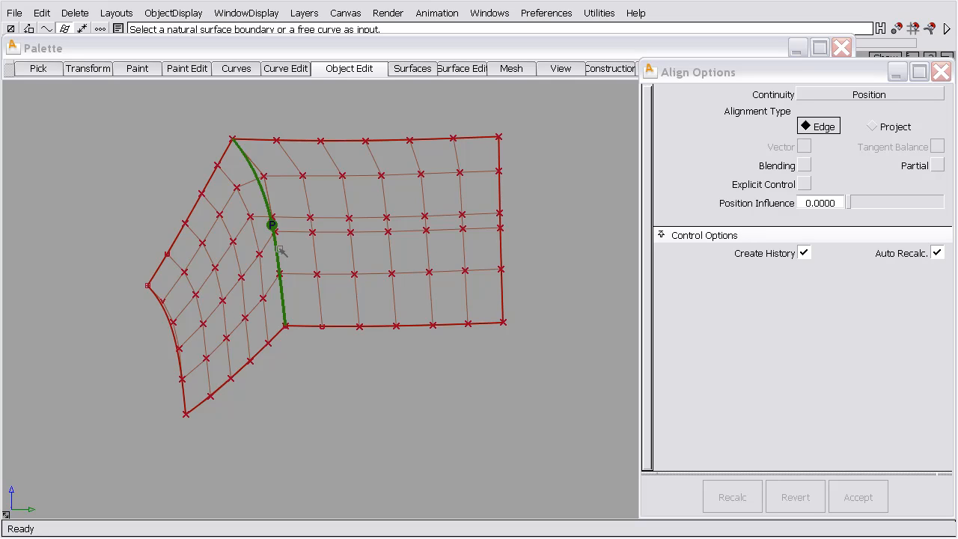
# Make the hidden surfaces surrounding the two aligned patches visible again
pyautogui.click(184, 12)
pyautogui.click(170, 50)
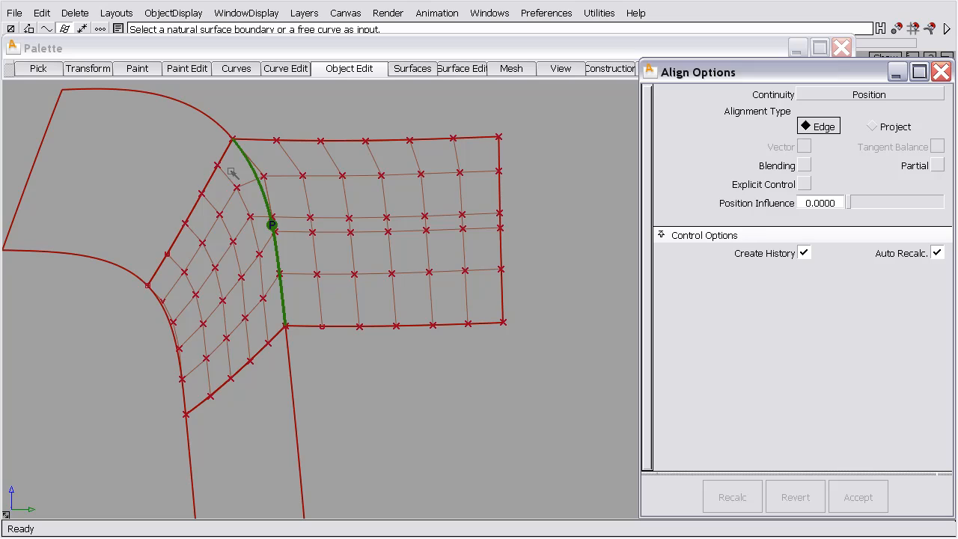
# Examine how the lower patch meets the adjoining surfaces along the position-aligned edge and its sides
pyautogui.click(278, 236)
pyautogui.keyDown('alt'); pyautogui.keyDown('shift'); pyautogui.moveTo(278, 237); pyautogui.dragTo(277, 291, button='right'); pyautogui.keyUp('shift'); pyautogui.keyUp('alt')
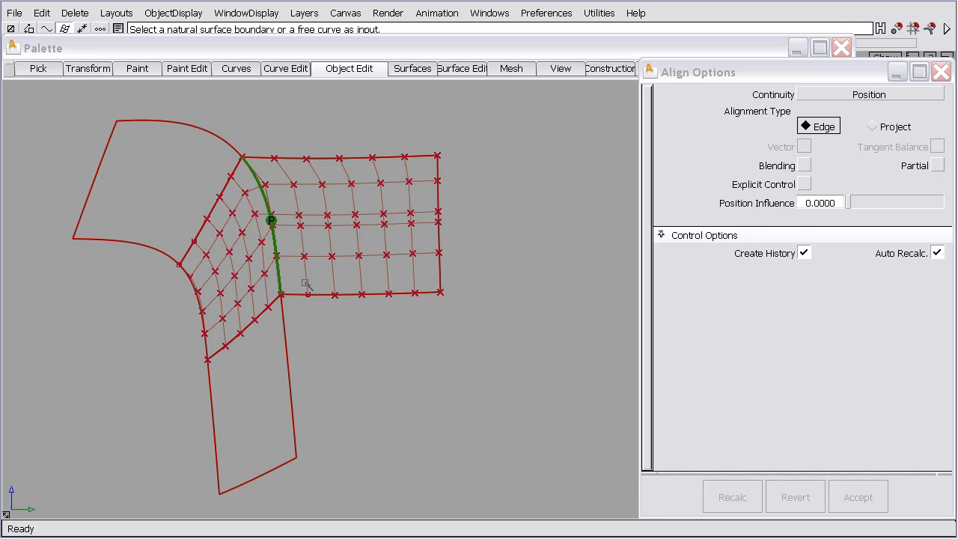
pyautogui.keyDown('alt'); pyautogui.keyDown('shift'); pyautogui.moveTo(314, 298); pyautogui.dragTo(314, 241, button='right'); pyautogui.keyUp('shift'); pyautogui.keyUp('alt')
pyautogui.keyDown('alt'); pyautogui.keyDown('shift'); pyautogui.moveTo(313, 240); pyautogui.dragTo(392, 247, button='middle'); pyautogui.keyUp('shift'); pyautogui.keyUp('alt')
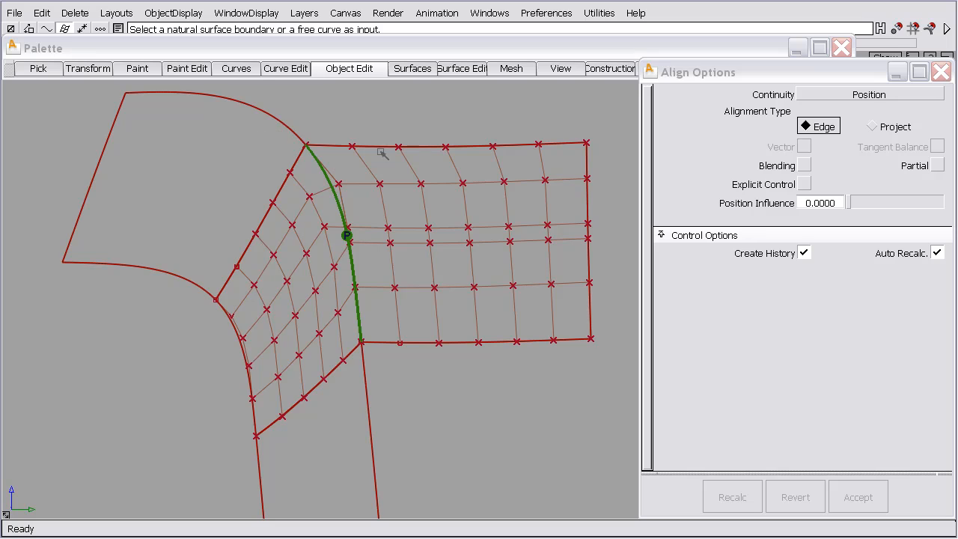
pyautogui.hotkey('shift', 'alt')
pyautogui.keyDown('alt'); pyautogui.keyDown('shift'); pyautogui.moveTo(377, 372); pyautogui.dragTo(295, 356); pyautogui.keyUp('shift'); pyautogui.keyUp('alt')
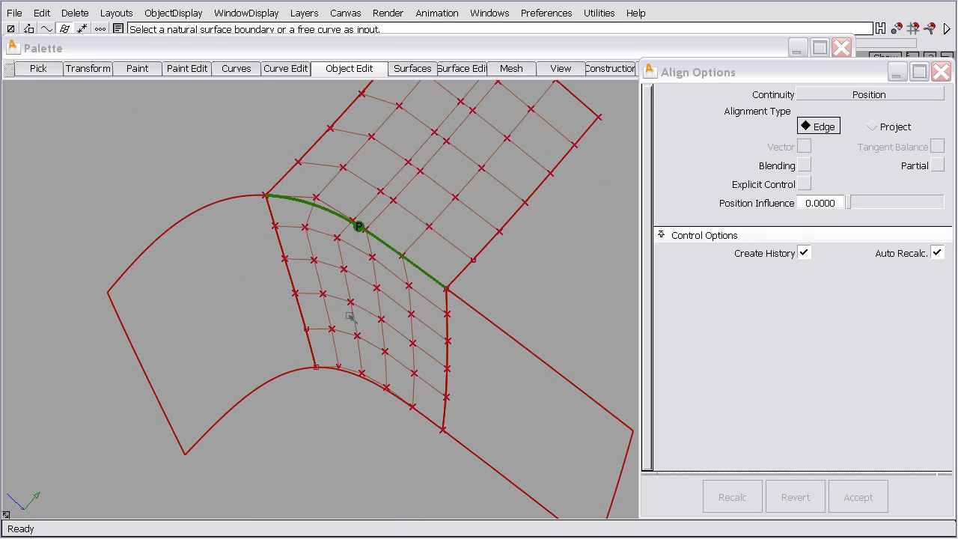
pyautogui.keyDown('alt'); pyautogui.keyDown('shift'); pyautogui.moveTo(345, 301); pyautogui.dragTo(290, 337, button='middle'); pyautogui.keyUp('shift'); pyautogui.keyUp('alt')
pyautogui.keyDown('alt'); pyautogui.keyDown('shift'); pyautogui.moveTo(290, 337); pyautogui.dragTo(304, 69); pyautogui.keyUp('shift'); pyautogui.keyUp('alt')
pyautogui.keyDown('alt'); pyautogui.keyDown('shift'); pyautogui.moveTo(303, 217); pyautogui.dragTo(308, 298, button='right'); pyautogui.keyUp('shift'); pyautogui.keyUp('alt')
pyautogui.keyDown('alt'); pyautogui.keyDown('shift'); pyautogui.moveTo(316, 259); pyautogui.dragTo(298, 193, button='middle'); pyautogui.keyUp('shift'); pyautogui.keyUp('alt')
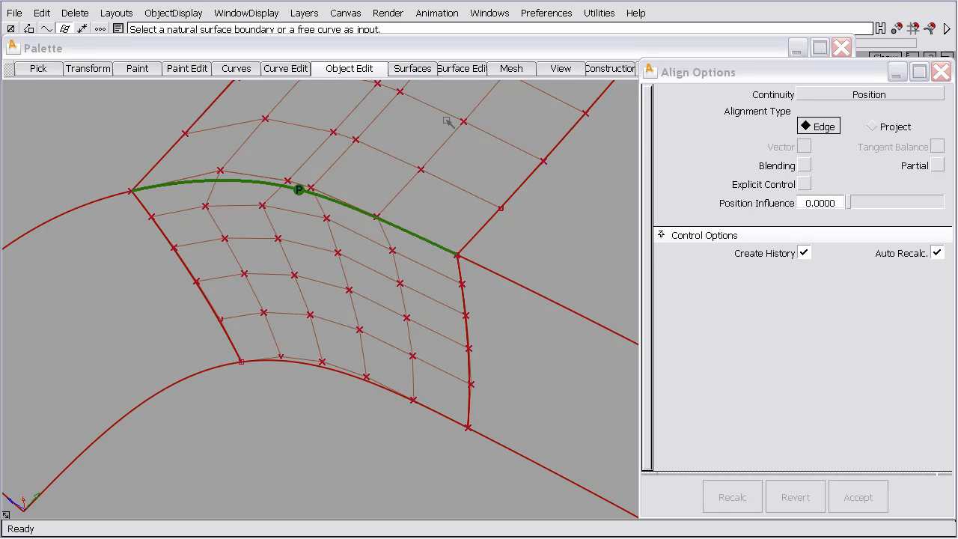
# Reopen the lower patch's Align history for editing, turn on Blending and set Extra CV Rows to 4
pyautogui.click(343, 72)
pyautogui.click(358, 294)
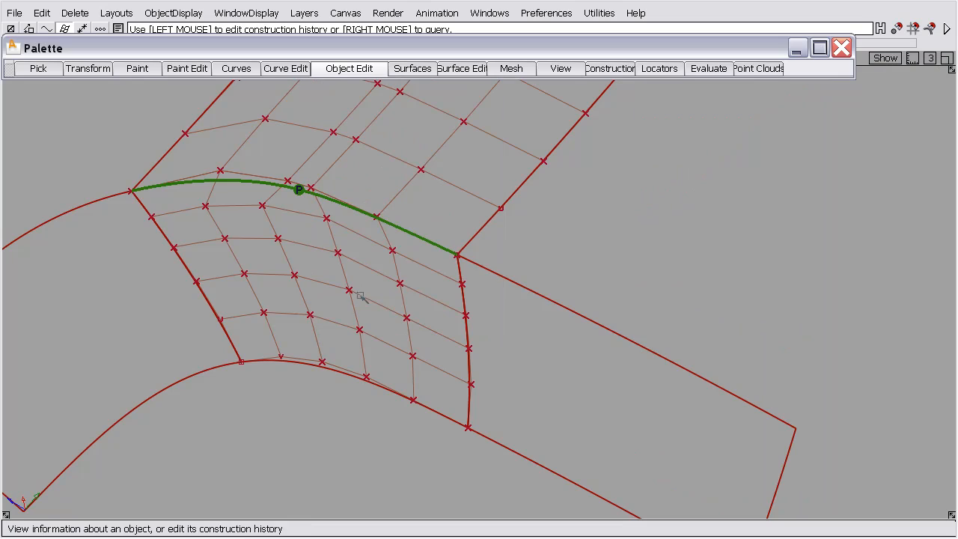
pyautogui.click(341, 372)
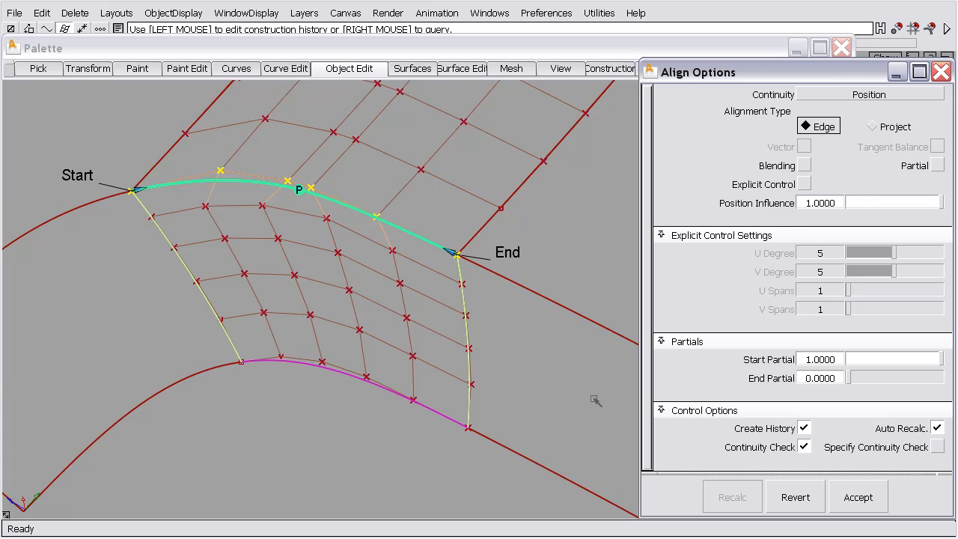
pyautogui.click(803, 165)
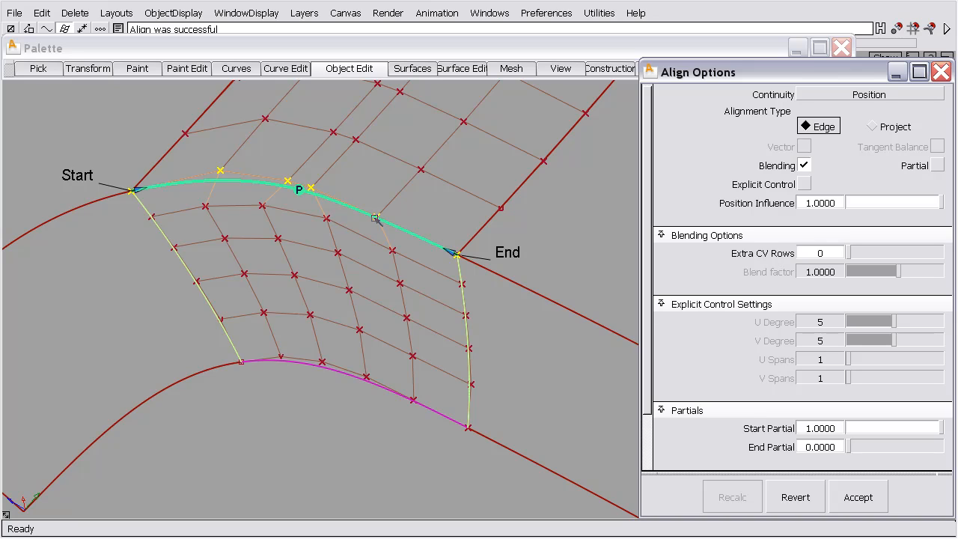
pyautogui.moveTo(848, 252); pyautogui.dragTo(883, 252)
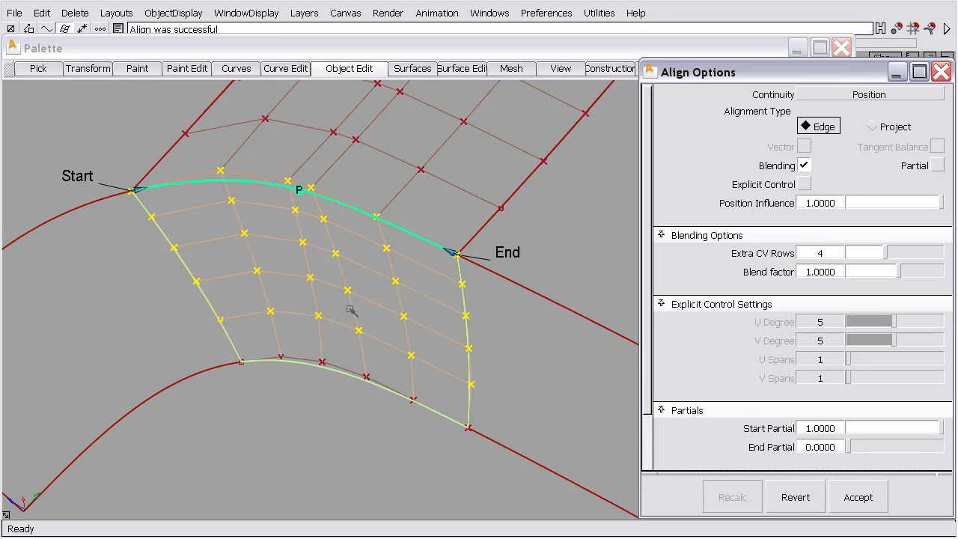
# Try a Blend factor of 0 on the lower patch's alignment
pyautogui.moveTo(449, 369)
pyautogui.keyDown('alt'); pyautogui.keyDown('shift'); pyautogui.mouseDown()
pyautogui.moveTo(410, 368)
pyautogui.moveTo(411, 355)
pyautogui.mouseUp(); pyautogui.keyUp('shift'); pyautogui.keyUp('alt')
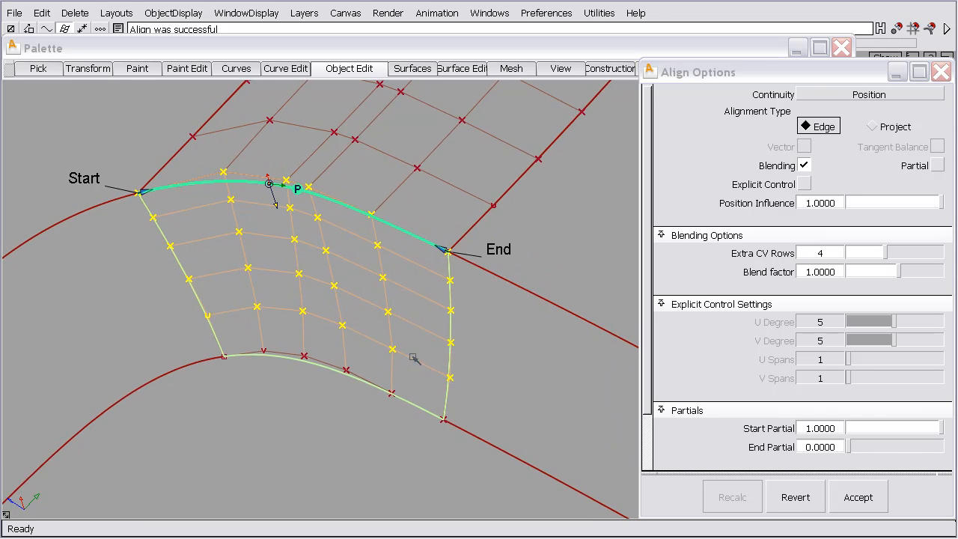
pyautogui.keyDown('alt'); pyautogui.keyDown('shift'); pyautogui.moveTo(410, 356); pyautogui.dragTo(415, 298, button='right'); pyautogui.keyUp('shift'); pyautogui.keyUp('alt')
pyautogui.keyDown('alt'); pyautogui.keyDown('shift'); pyautogui.moveTo(414, 308); pyautogui.dragTo(410, 304, button='middle'); pyautogui.keyUp('shift'); pyautogui.keyUp('alt')
pyautogui.keyDown('alt'); pyautogui.keyDown('shift'); pyautogui.moveTo(410, 304); pyautogui.dragTo(392, 254); pyautogui.keyUp('shift'); pyautogui.keyUp('alt')
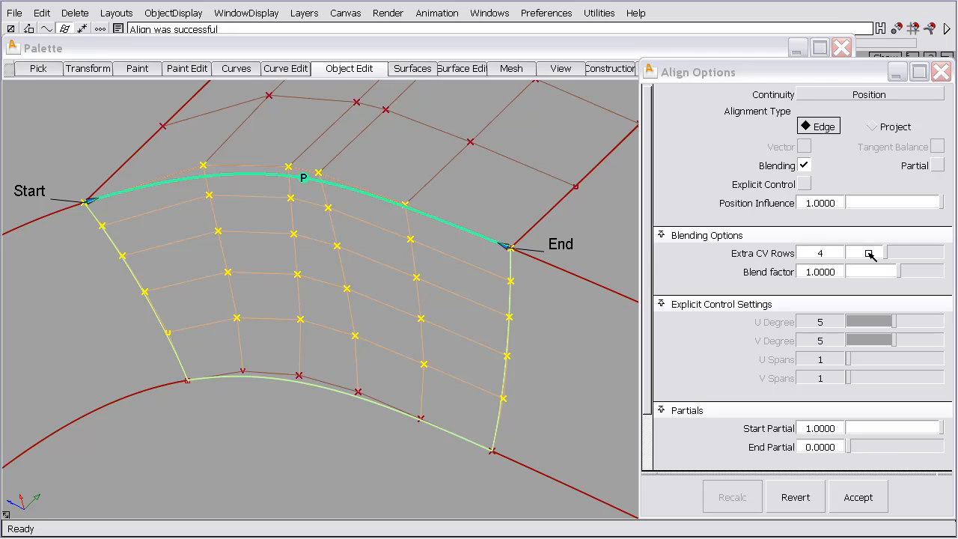
pyautogui.click(834, 272)
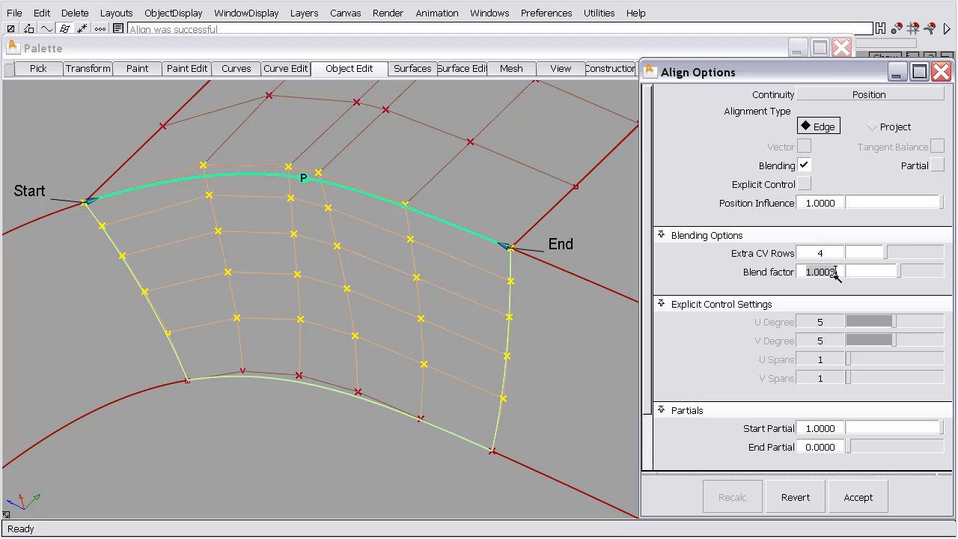
pyautogui.write('0')
pyautogui.press('Return')
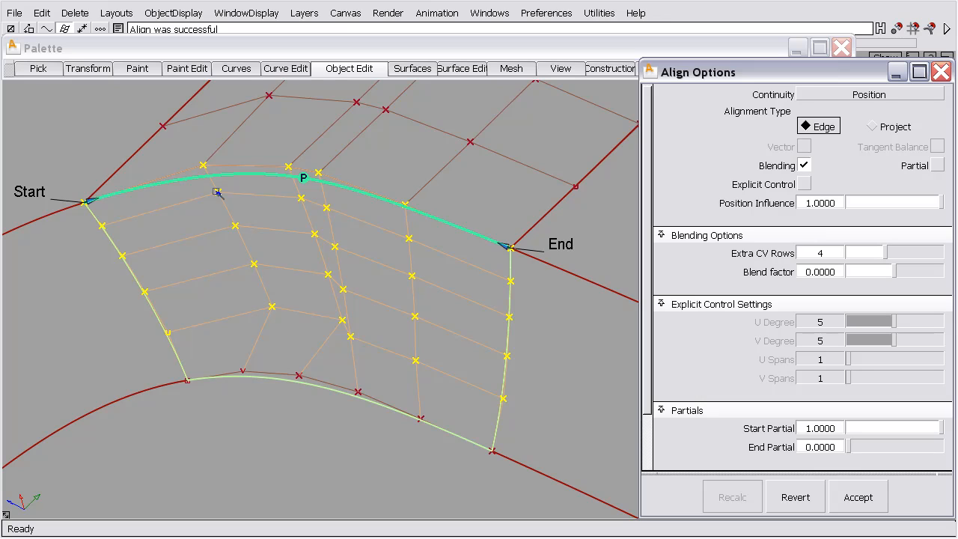
# Compare the CV layout by setting the Blend factor to 1 and back to 0
pyautogui.click(832, 273)
pyautogui.write('1')
pyautogui.press('Return')
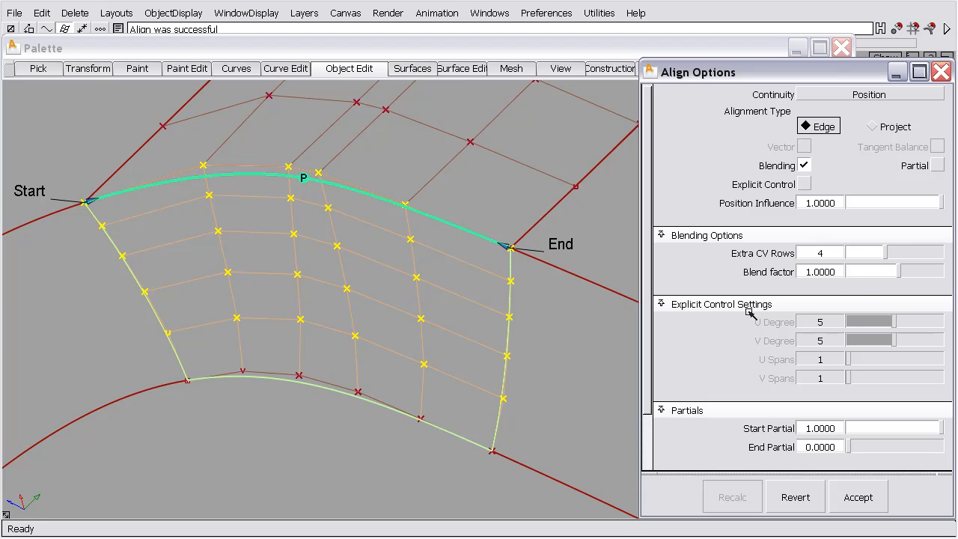
pyautogui.click(822, 271)
pyautogui.write('0')
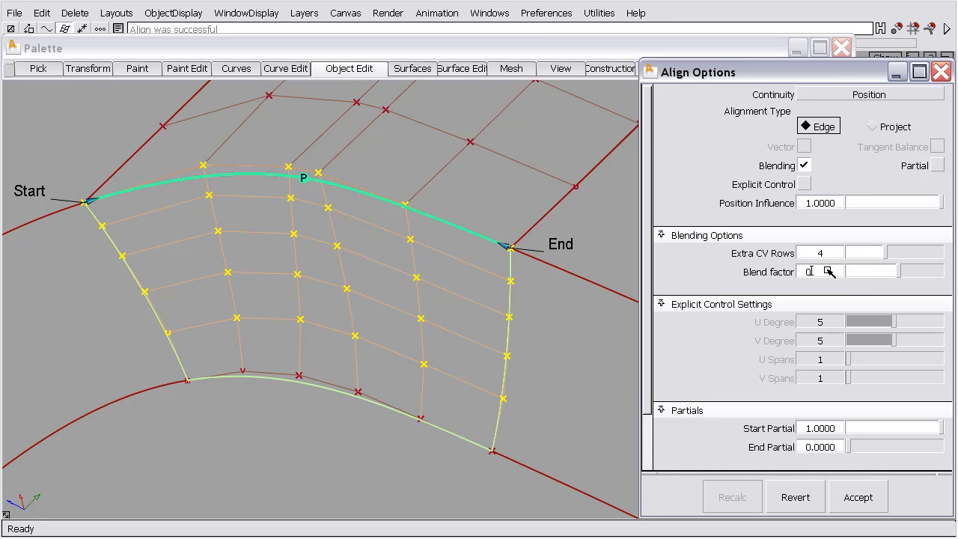
pyautogui.press('Return')
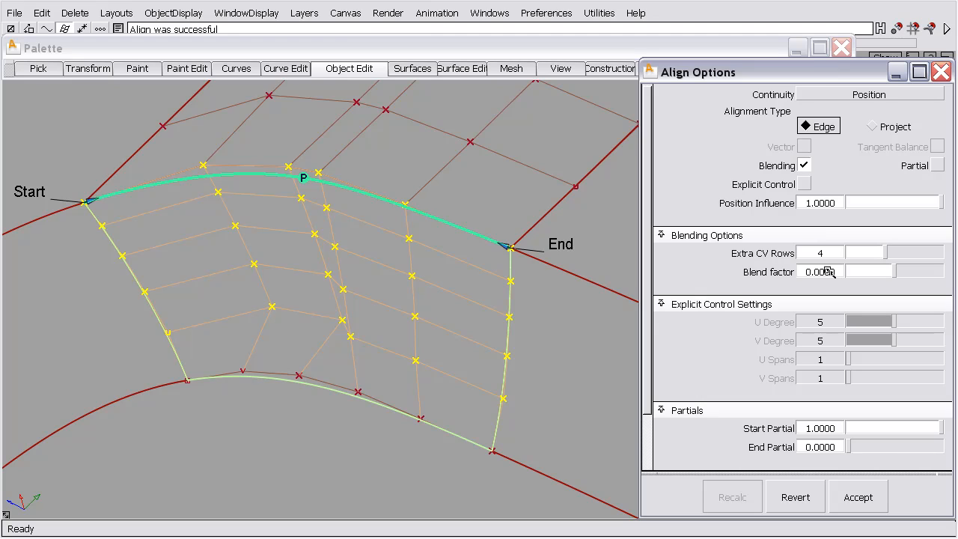
# Try a Blend factor of -0.5 on the alignment, and return it to 0
pyautogui.click(823, 272)
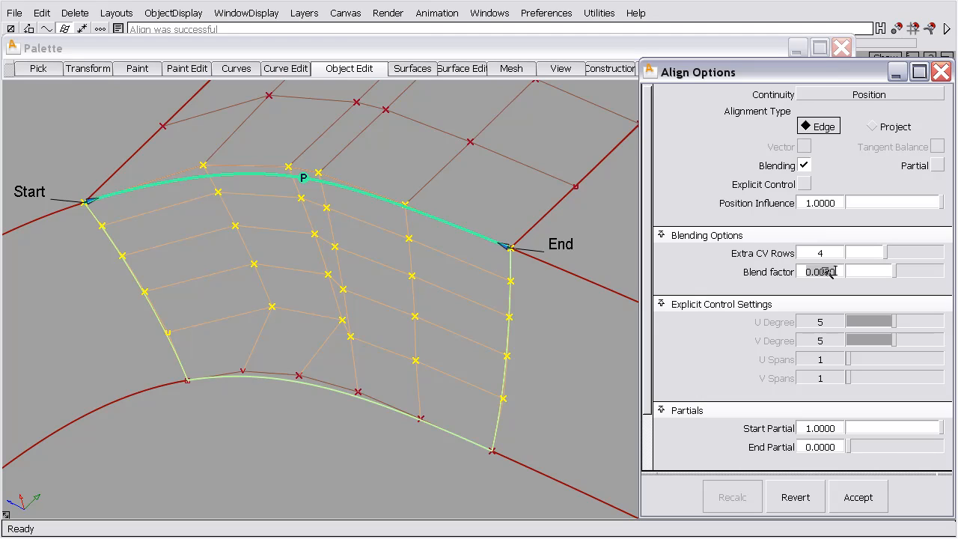
pyautogui.write('-.5')
pyautogui.press('Return')
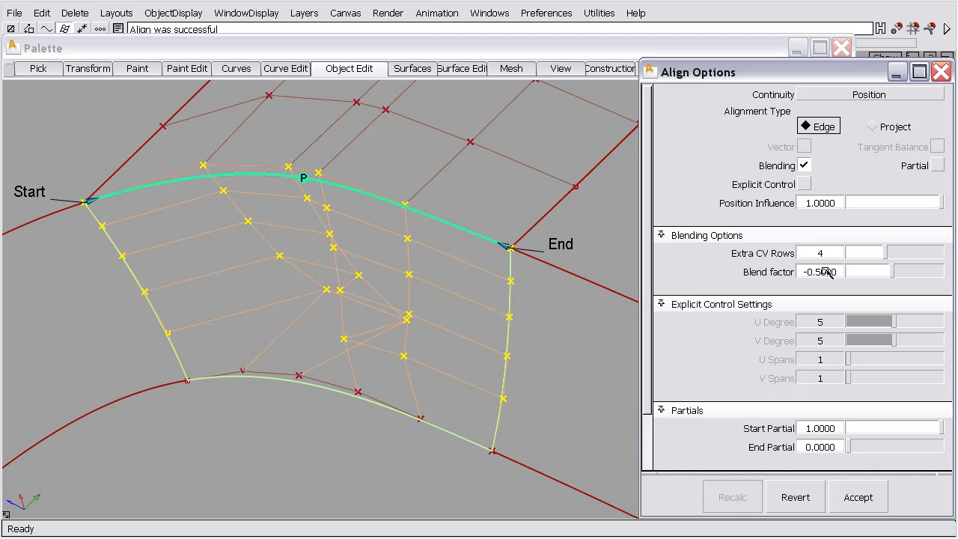
pyautogui.click(823, 272)
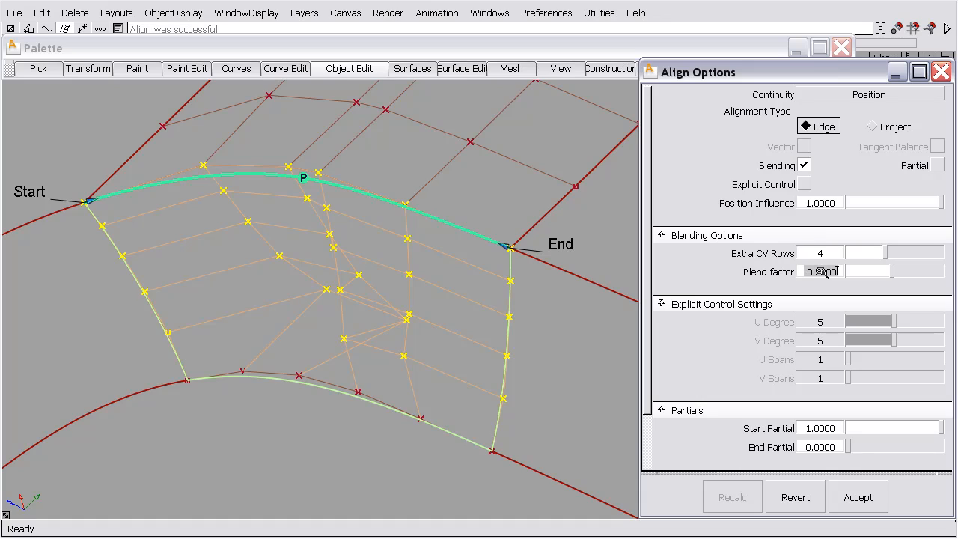
pyautogui.write('0')
pyautogui.press('Return')
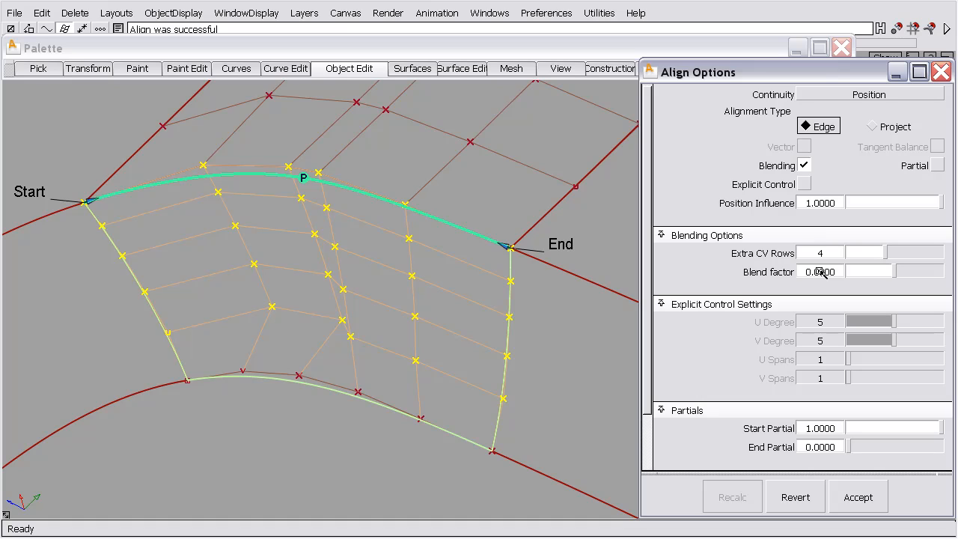
# Set the Blend factor to 1, and vary it freely to about 0.79 and about 1.42
pyautogui.click(821, 271)
pyautogui.write('1')
pyautogui.press('Return')
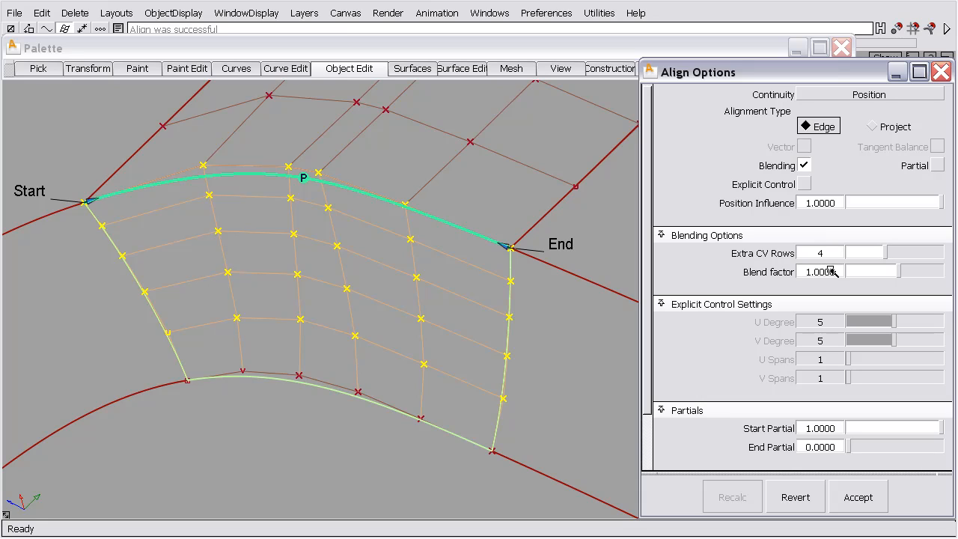
pyautogui.moveTo(831, 272)
pyautogui.mouseDown()
pyautogui.moveTo(778, 272)
pyautogui.moveTo(855, 274)
pyautogui.moveTo(812, 274)
pyautogui.mouseUp()
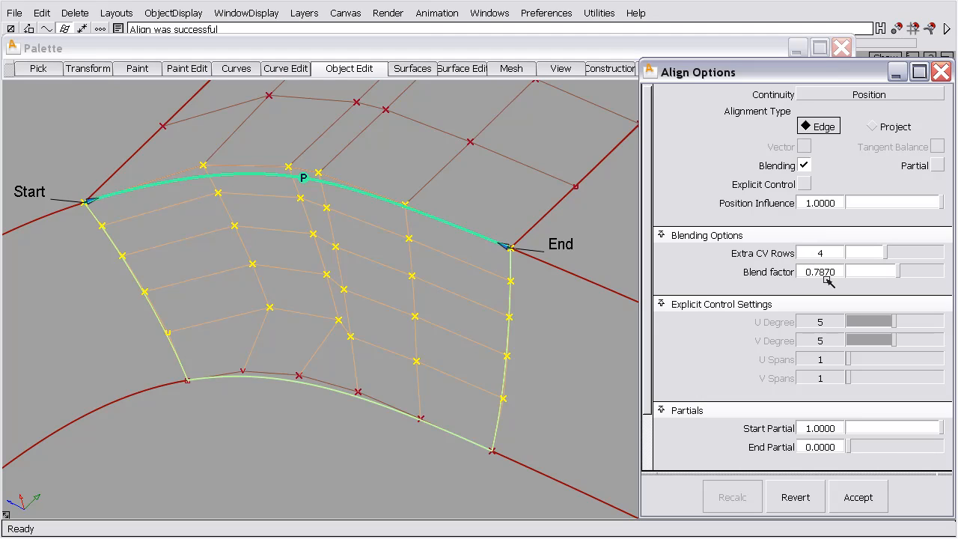
pyautogui.moveTo(817, 277)
pyautogui.mouseDown()
pyautogui.moveTo(798, 274)
pyautogui.moveTo(857, 272)
pyautogui.moveTo(829, 271)
pyautogui.mouseUp()
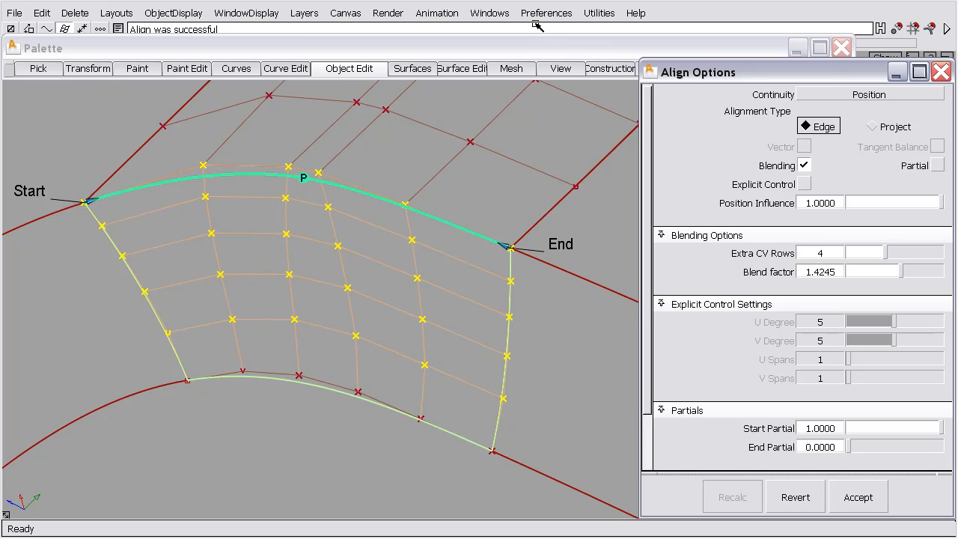
# Enable Construction History Updates During Transform in the Performance Options and close that window
pyautogui.click(941, 72)
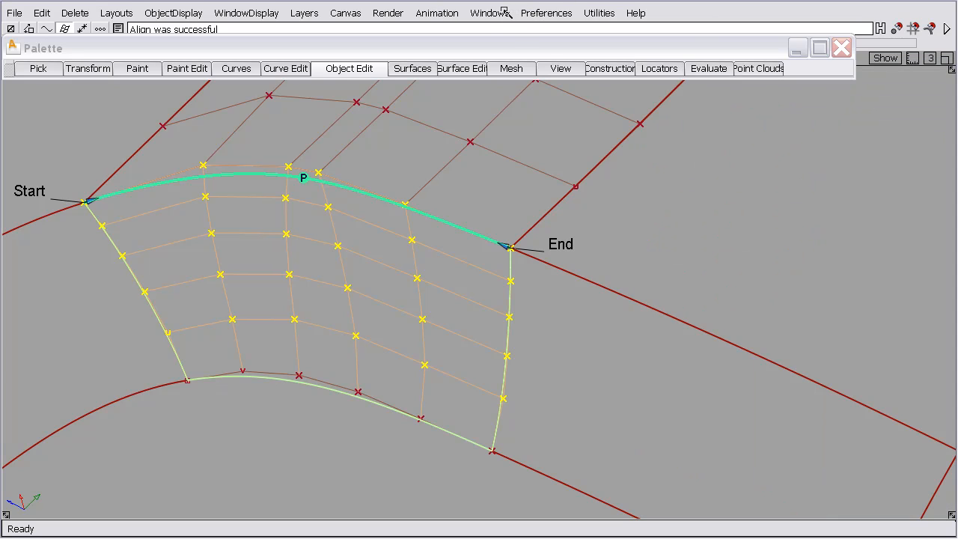
pyautogui.click(545, 14)
pyautogui.click(561, 109)
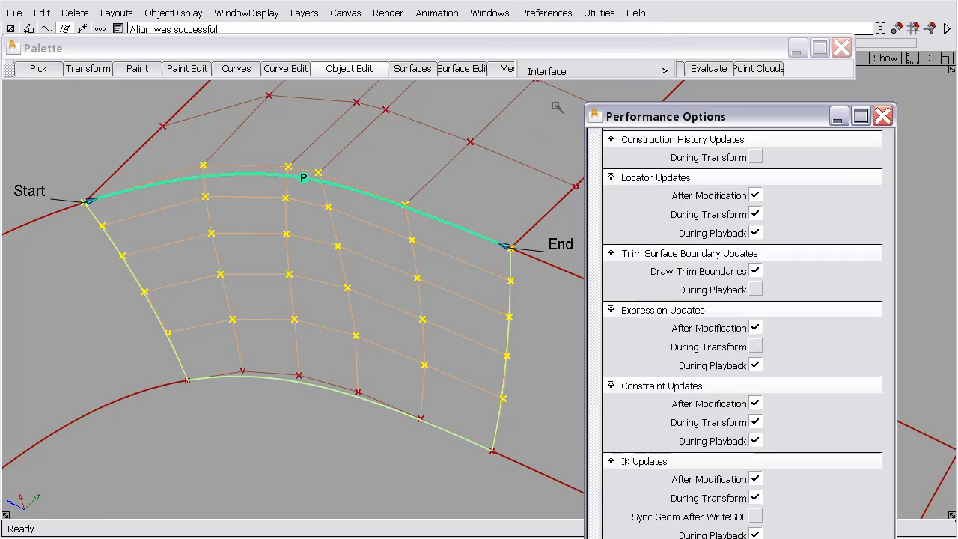
pyautogui.click(626, 116)
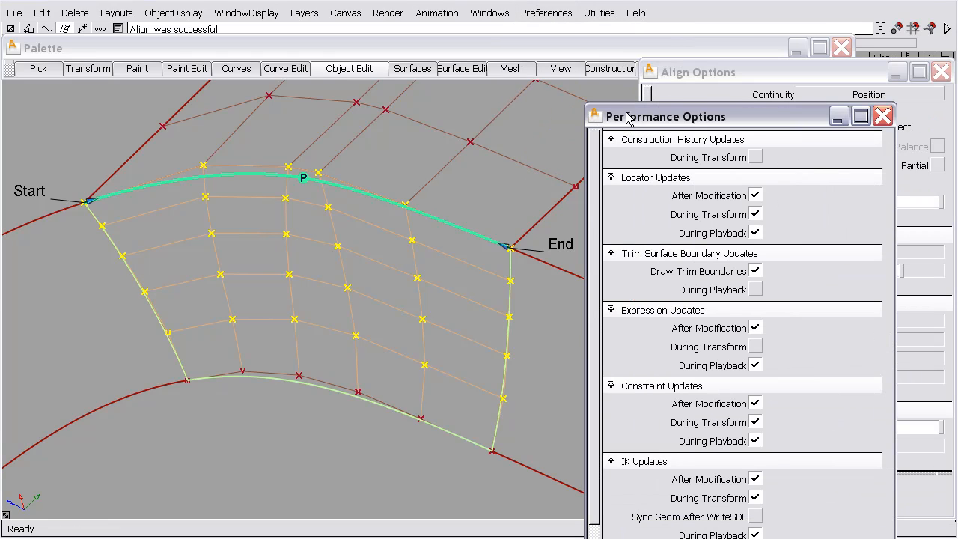
pyautogui.click(756, 157)
pyautogui.click(882, 116)
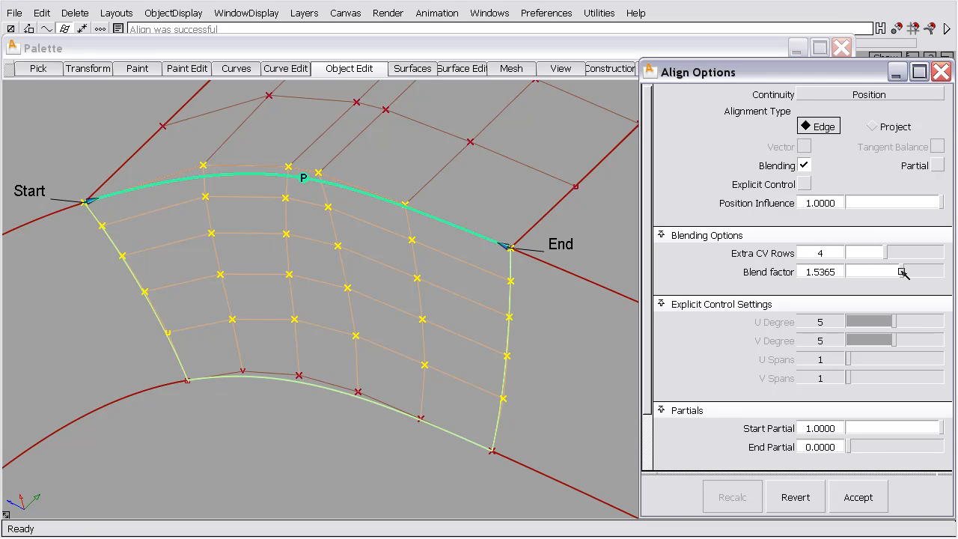
# Vary the Blend factor to watch the CV rows update, and finish with a value of 1
pyautogui.moveTo(898, 272); pyautogui.dragTo(901, 273)
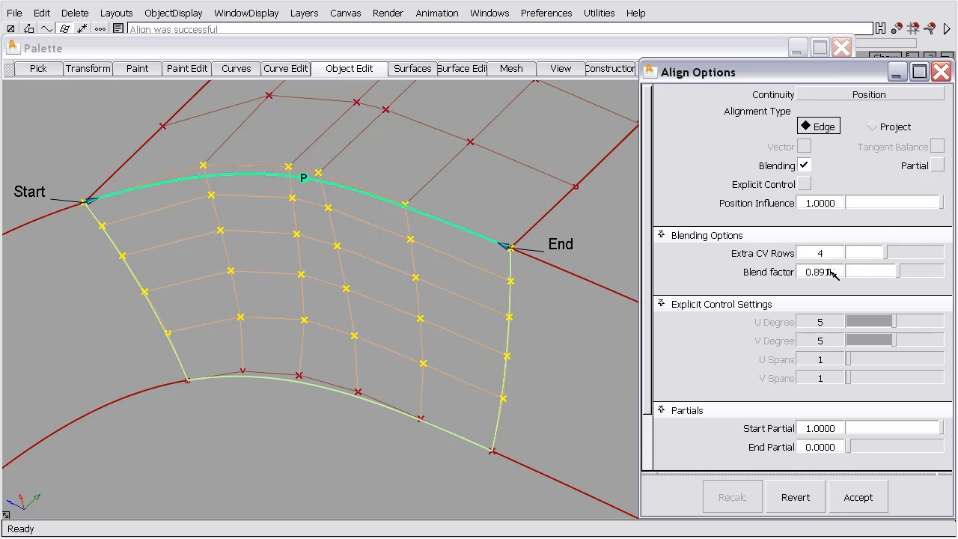
pyautogui.moveTo(820, 273)
pyautogui.mouseDown()
pyautogui.moveTo(810, 272)
pyautogui.moveTo(844, 271)
pyautogui.moveTo(814, 271)
pyautogui.moveTo(831, 270)
pyautogui.mouseUp()
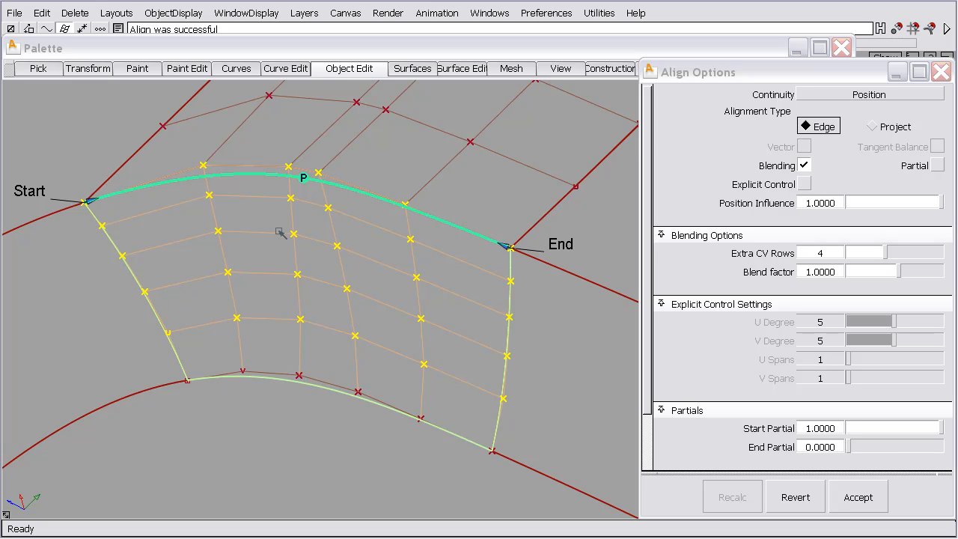
pyautogui.keyDown('alt'); pyautogui.keyDown('shift'); pyautogui.moveTo(282, 233); pyautogui.dragTo(265, 280, button='right'); pyautogui.keyUp('shift'); pyautogui.keyUp('alt')
pyautogui.keyDown('alt'); pyautogui.keyDown('shift'); pyautogui.moveTo(269, 279); pyautogui.dragTo(273, 288, button='middle'); pyautogui.keyUp('shift'); pyautogui.keyUp('alt')
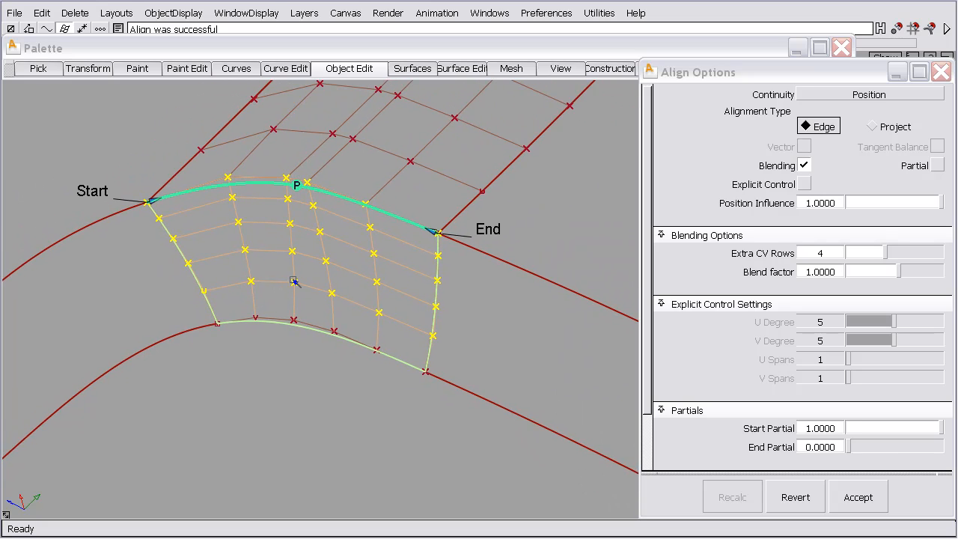
# Keep the Position continuity, close the Align Options and deselect the patch's alignment
pyautogui.click(860, 95)
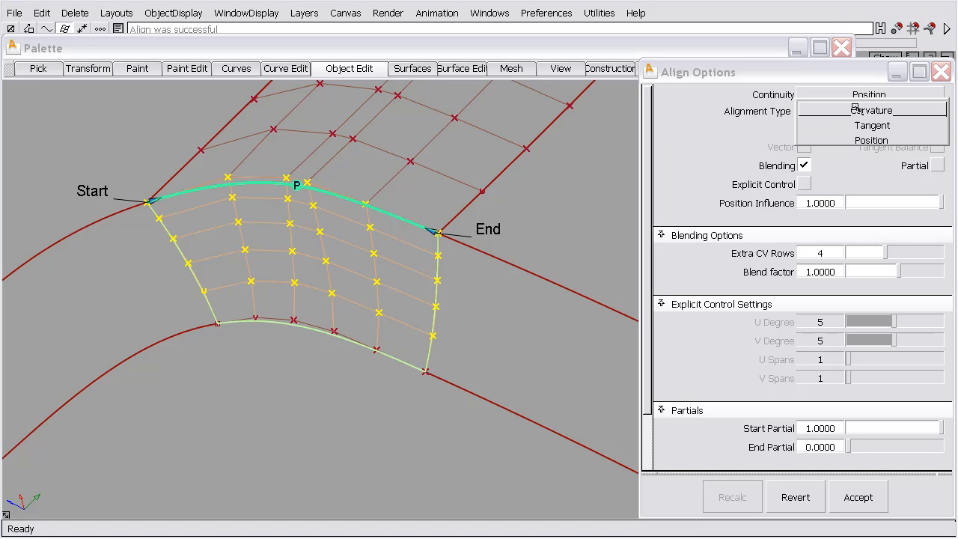
pyautogui.click(497, 119)
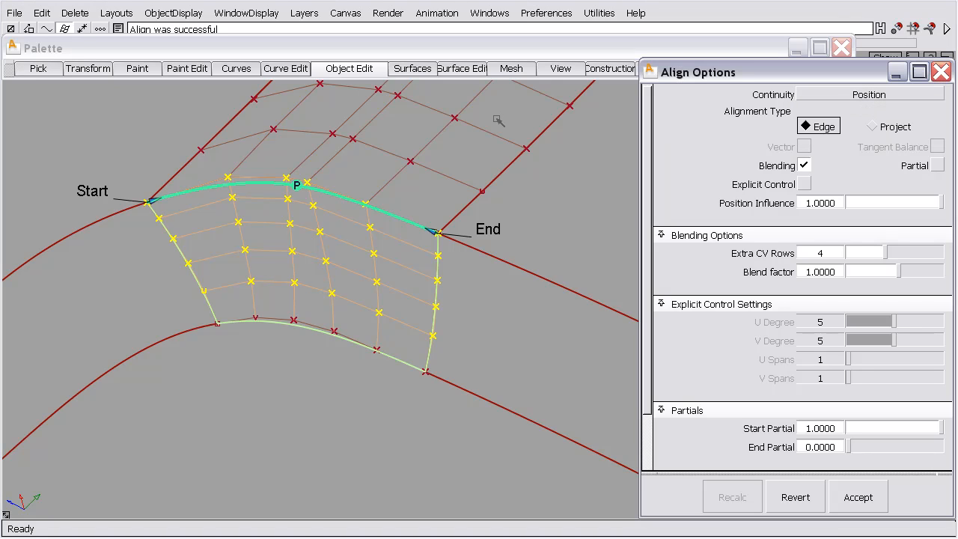
pyautogui.click(940, 72)
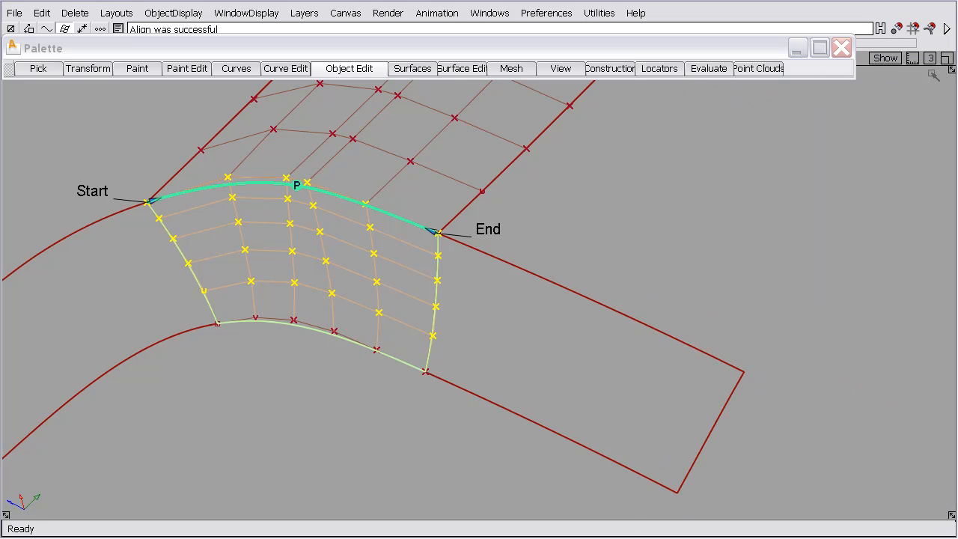
pyautogui.keyDown('ctrl'); pyautogui.keyDown('shift'); pyautogui.moveTo(658, 224); pyautogui.dragTo(657, 191); pyautogui.keyUp('shift'); pyautogui.keyUp('ctrl')
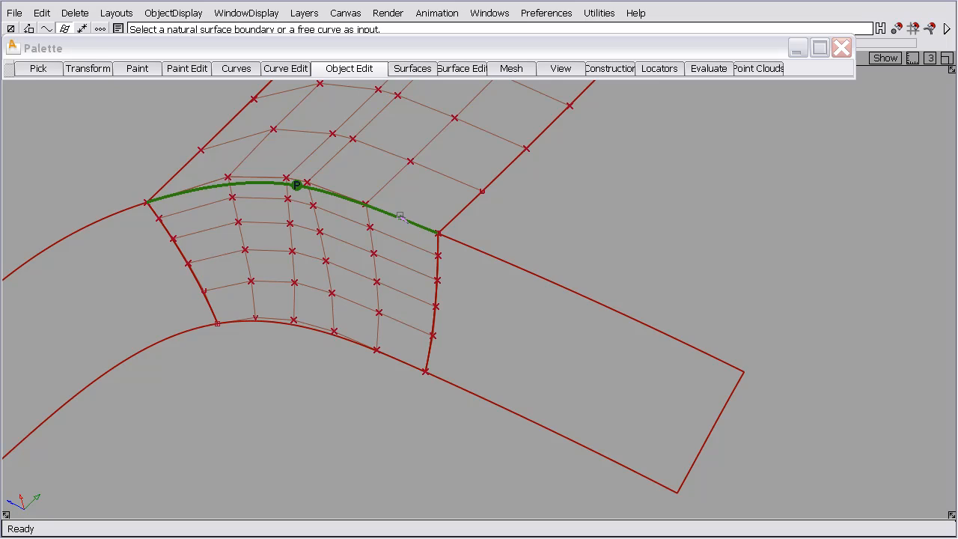
# Configure the Surface Continuity check for curvature with Show Edge Labels and Show Comb enabled, toggle Auto Scale, and start the check
pyautogui.click(700, 71)
pyautogui.moveTo(707, 86)
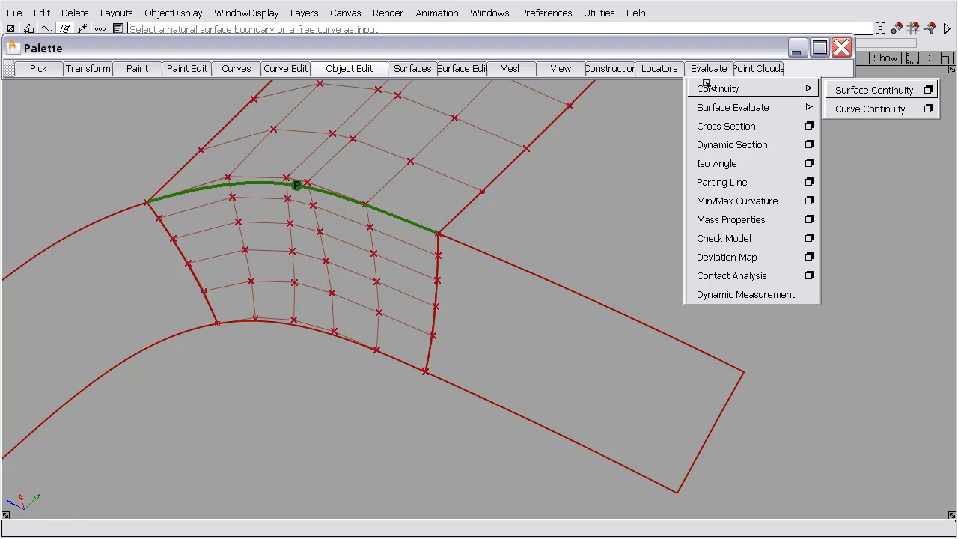
pyautogui.click(872, 90)
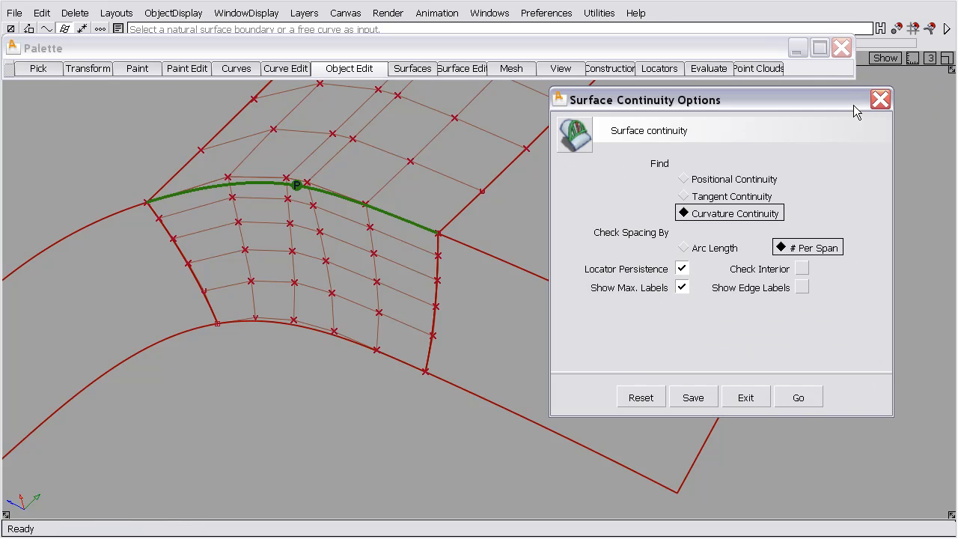
pyautogui.click(802, 288)
pyautogui.click(682, 306)
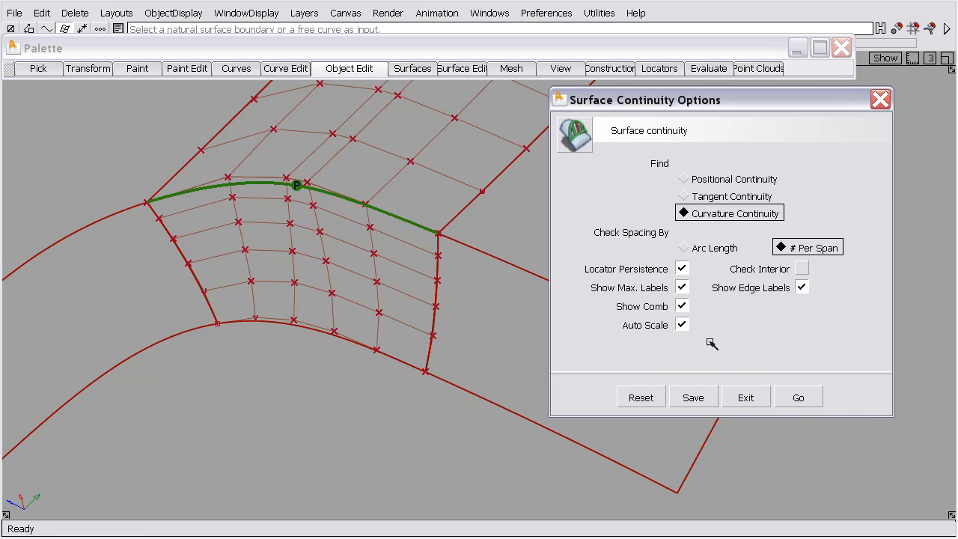
pyautogui.click(683, 324)
pyautogui.click(798, 395)
# Check the continuity along the patch's two opposite side edges and examine the deviation labels on the boundary with the curved neighbour surface
pyautogui.click(436, 294)
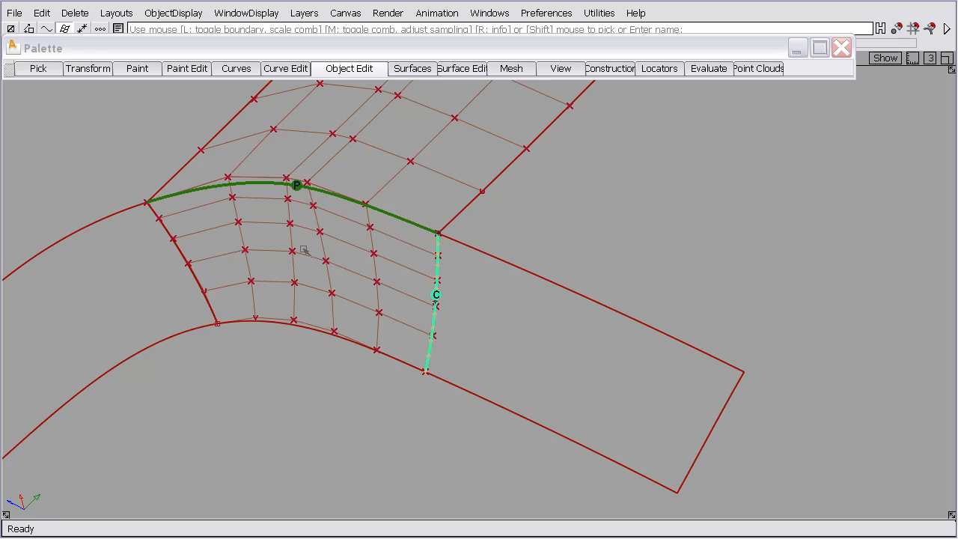
pyautogui.click(201, 278)
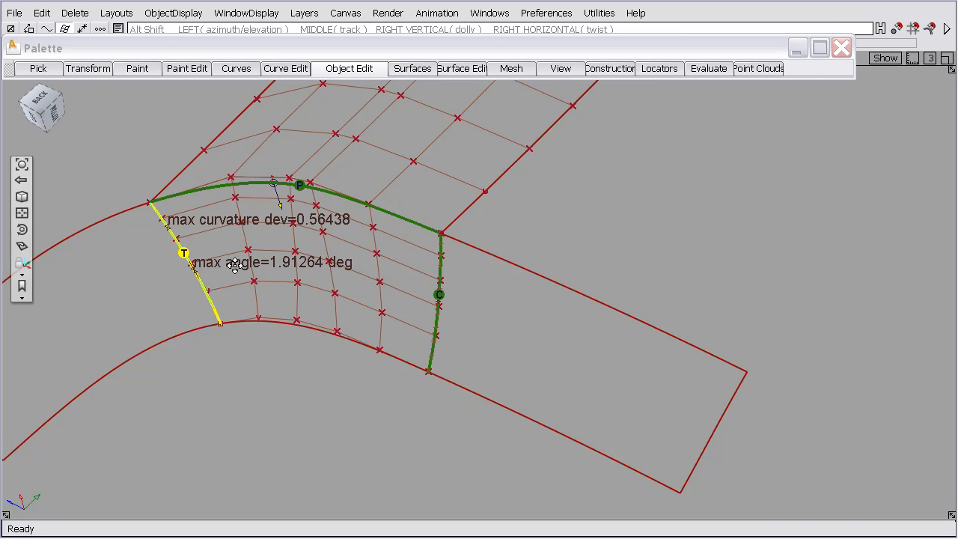
pyautogui.keyDown('alt'); pyautogui.keyDown('shift'); pyautogui.moveTo(211, 247); pyautogui.dragTo(370, 291, button='middle'); pyautogui.keyUp('shift'); pyautogui.keyUp('alt')
pyautogui.keyDown('alt'); pyautogui.keyDown('shift'); pyautogui.moveTo(370, 290); pyautogui.dragTo(321, 299); pyautogui.keyUp('shift'); pyautogui.keyUp('alt')
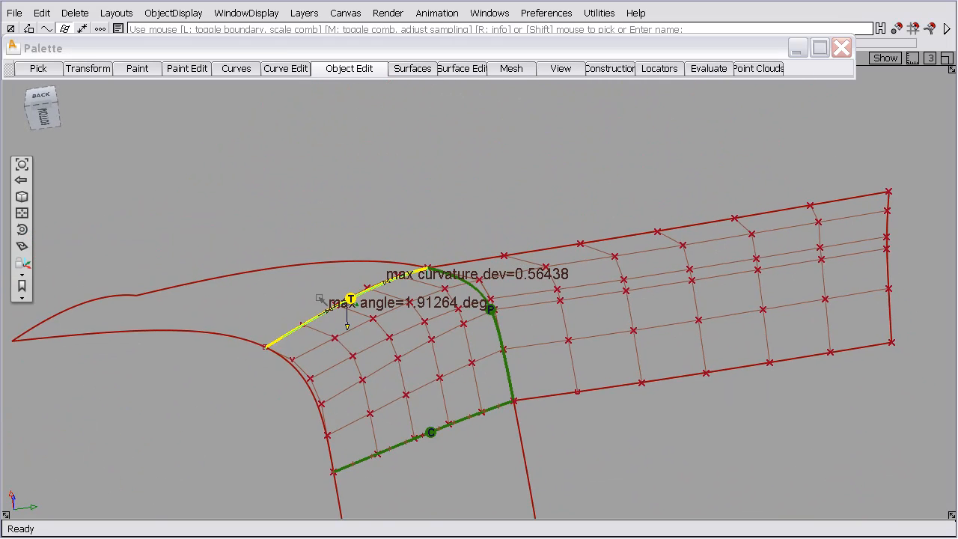
pyautogui.keyDown('alt'); pyautogui.keyDown('shift'); pyautogui.moveTo(321, 299); pyautogui.dragTo(359, 231, button='middle'); pyautogui.keyUp('shift'); pyautogui.keyUp('alt')
pyautogui.keyDown('alt'); pyautogui.keyDown('shift'); pyautogui.moveTo(359, 231); pyautogui.dragTo(430, 149, button='right'); pyautogui.keyUp('shift'); pyautogui.keyUp('alt')
pyautogui.keyDown('alt'); pyautogui.keyDown('shift'); pyautogui.moveTo(404, 224); pyautogui.dragTo(517, 229); pyautogui.keyUp('shift'); pyautogui.keyUp('alt')
pyautogui.keyDown('alt'); pyautogui.keyDown('shift'); pyautogui.moveTo(517, 229); pyautogui.dragTo(485, 231, button='middle'); pyautogui.keyUp('shift'); pyautogui.keyUp('alt')
pyautogui.keyDown('alt'); pyautogui.keyDown('shift'); pyautogui.moveTo(486, 231); pyautogui.dragTo(486, 247); pyautogui.keyUp('shift'); pyautogui.keyUp('alt')
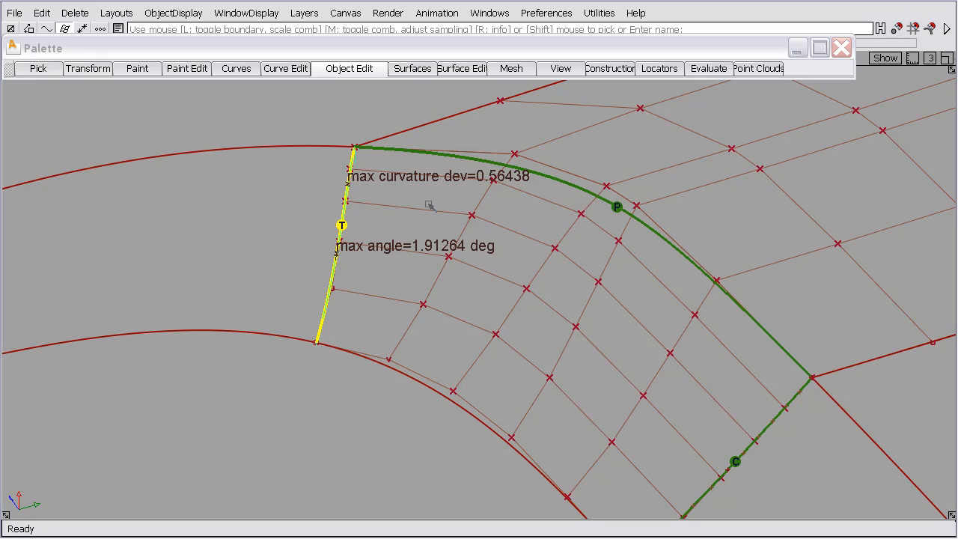
# Align the patch edge square#20.V=0 to the adjoining surface edge with Position continuity, accepting the removal of its construction history
pyautogui.click(359, 69)
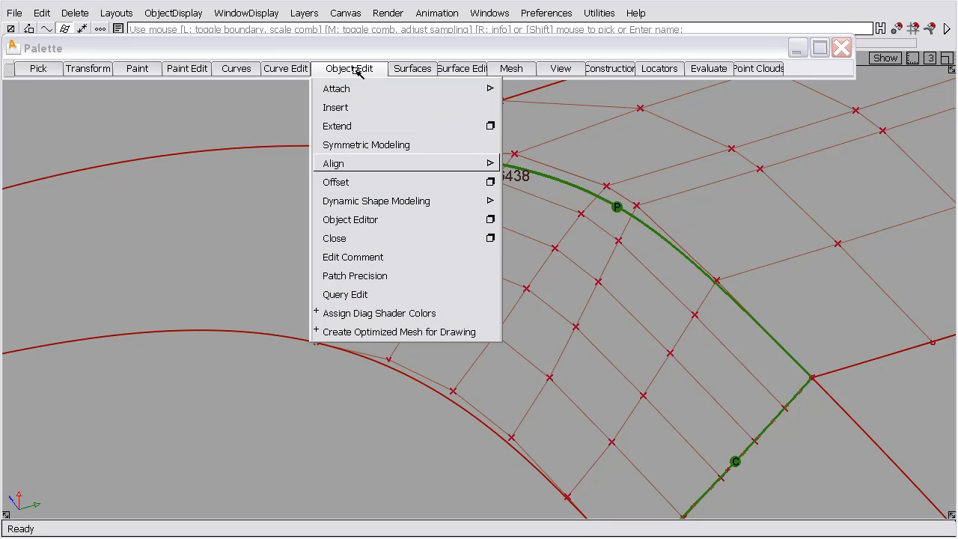
pyautogui.moveTo(449, 162)
pyautogui.click(537, 164)
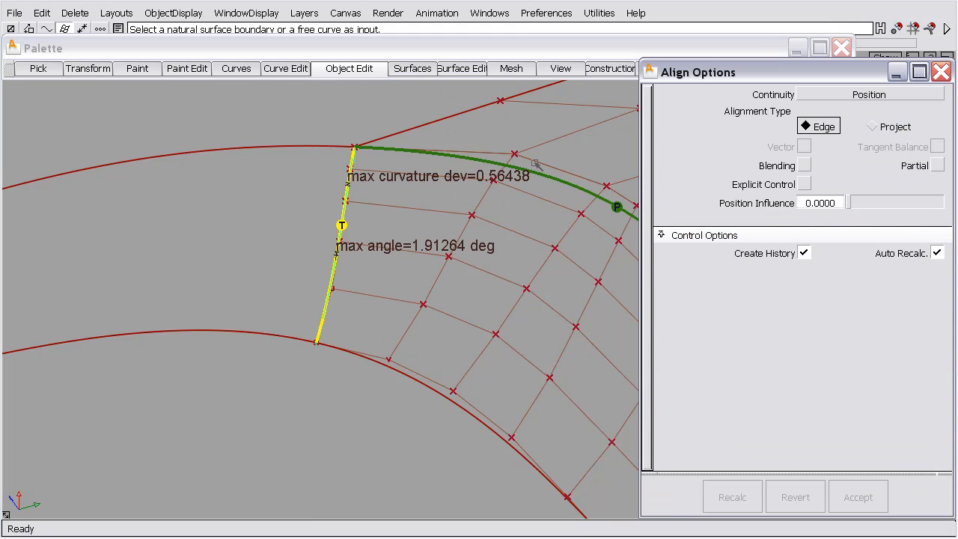
pyautogui.click(343, 214)
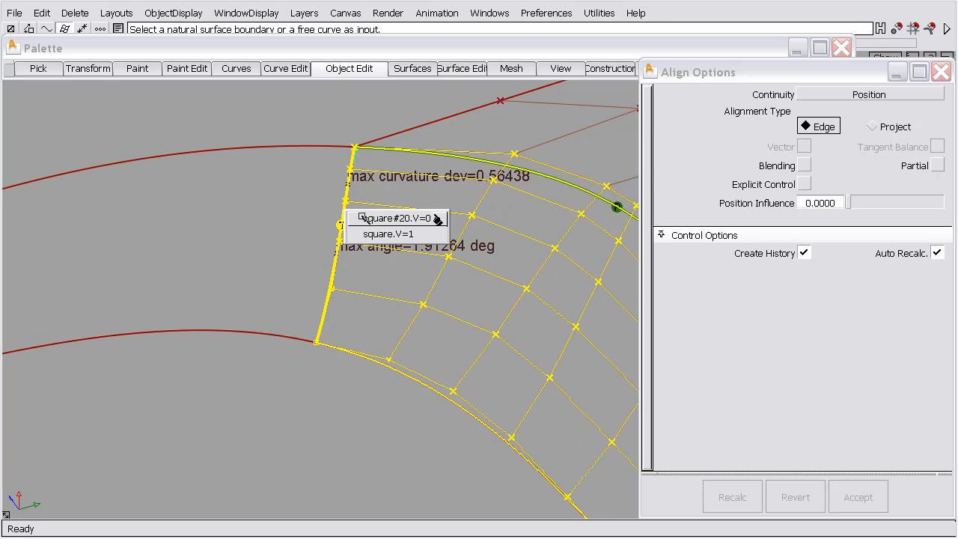
pyautogui.click(363, 217)
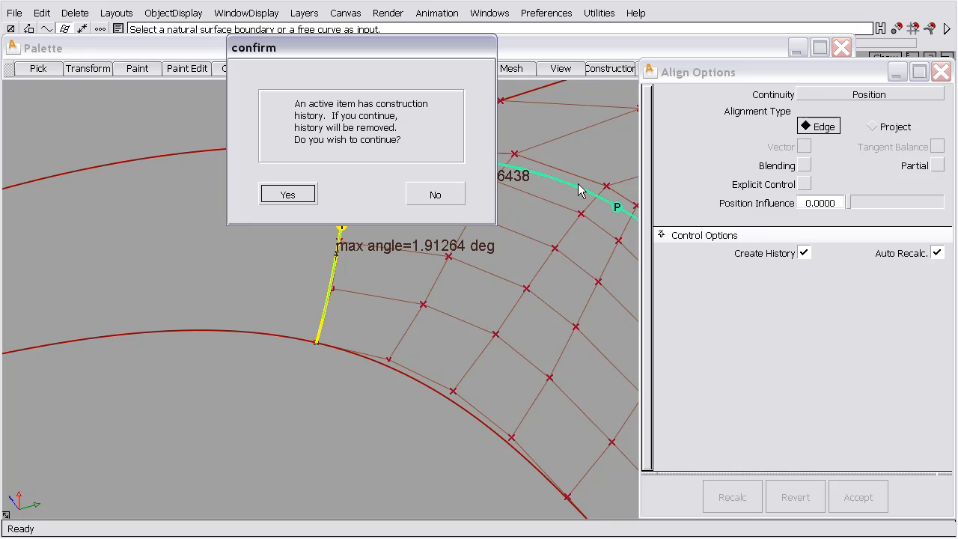
pyautogui.click(287, 194)
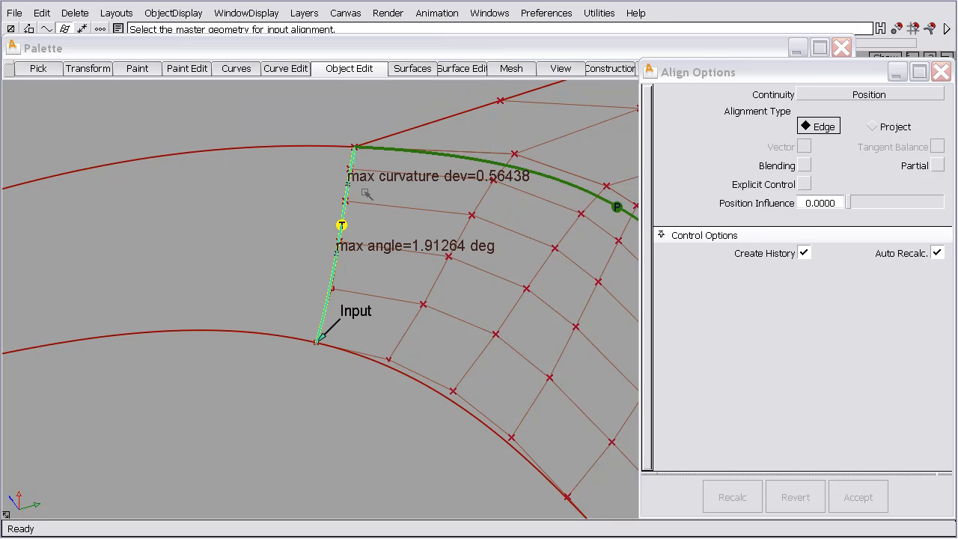
pyautogui.click(348, 197)
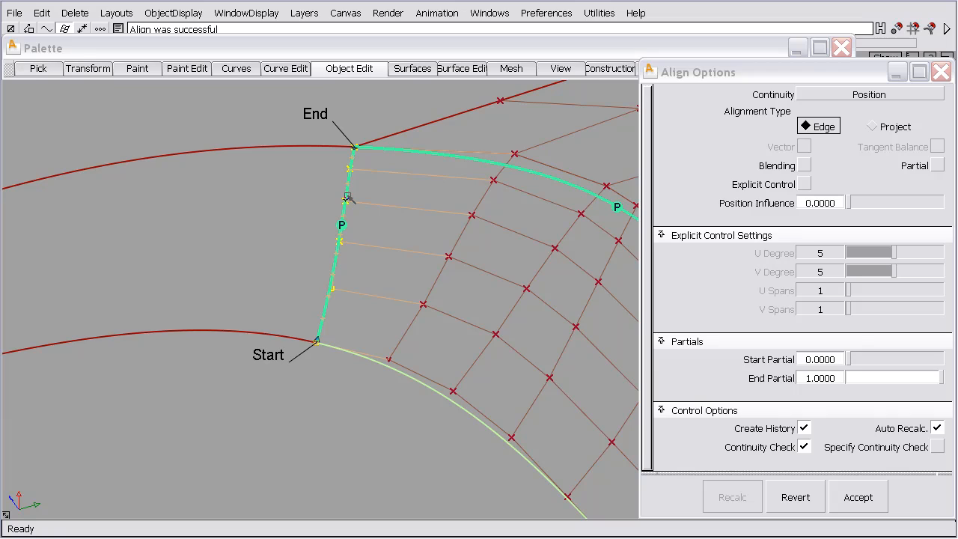
# Enable Specify Continuity Check for the alignment and set the Continuity Check Type to Curvature
pyautogui.click(937, 446)
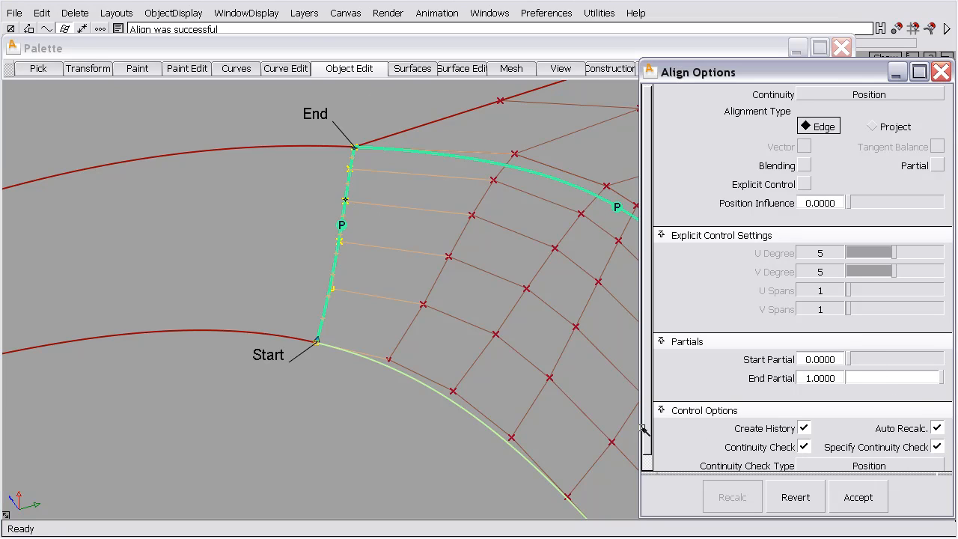
pyautogui.moveTo(646, 428); pyautogui.dragTo(647, 447)
pyautogui.click(848, 450)
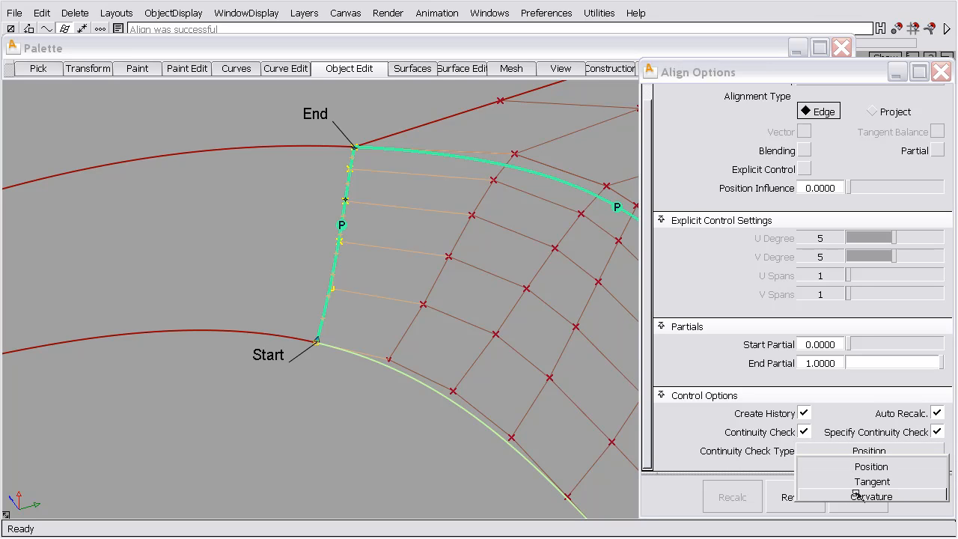
pyautogui.click(853, 495)
pyautogui.moveTo(345, 233)
pyautogui.keyDown('alt'); pyautogui.keyDown('shift'); pyautogui.mouseDown()
pyautogui.moveTo(265, 244)
pyautogui.moveTo(400, 262)
pyautogui.moveTo(398, 255)
pyautogui.mouseUp(); pyautogui.keyUp('shift'); pyautogui.keyUp('alt')
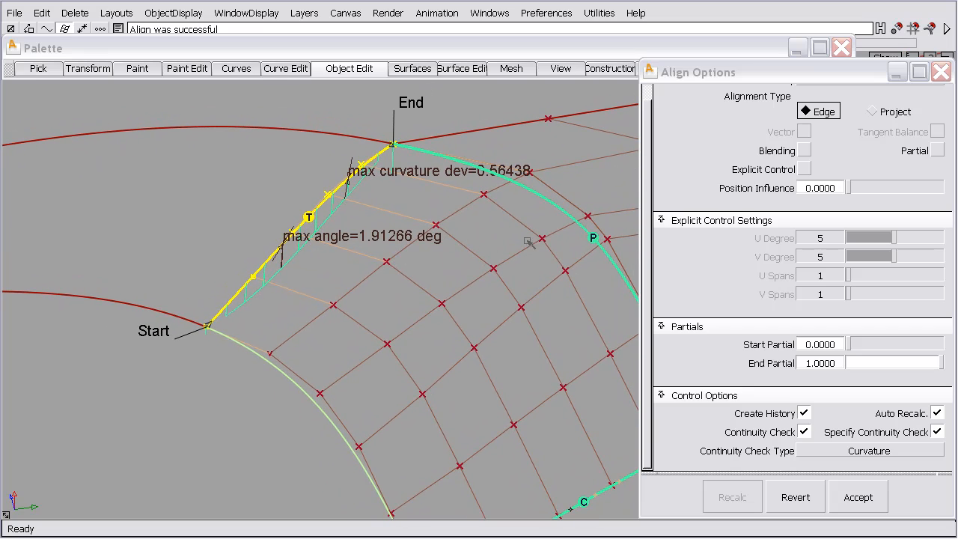
# Collapse the Explicit Control Settings and Partials sections, and raise the alignment's Continuity through Tangent to Curvature
pyautogui.click(716, 220)
pyautogui.click(690, 252)
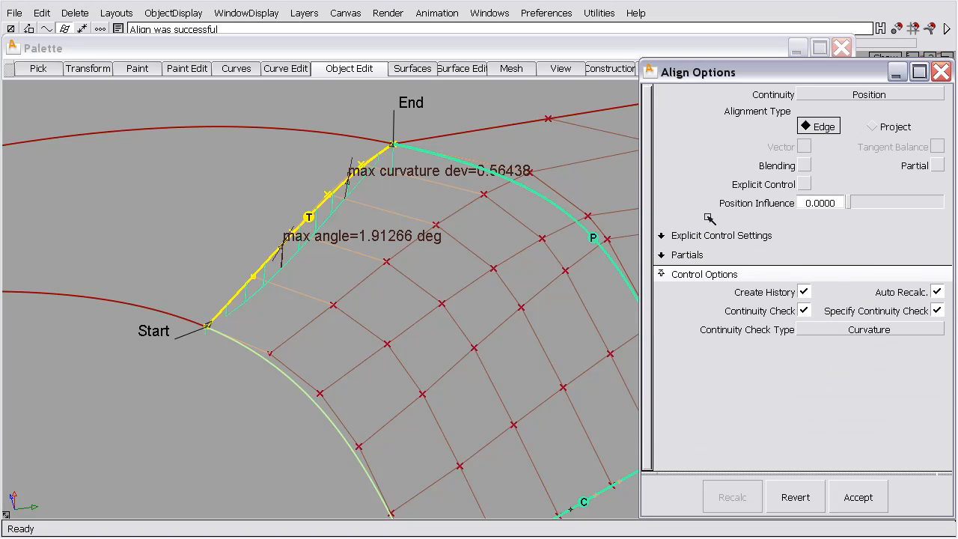
pyautogui.click(868, 94)
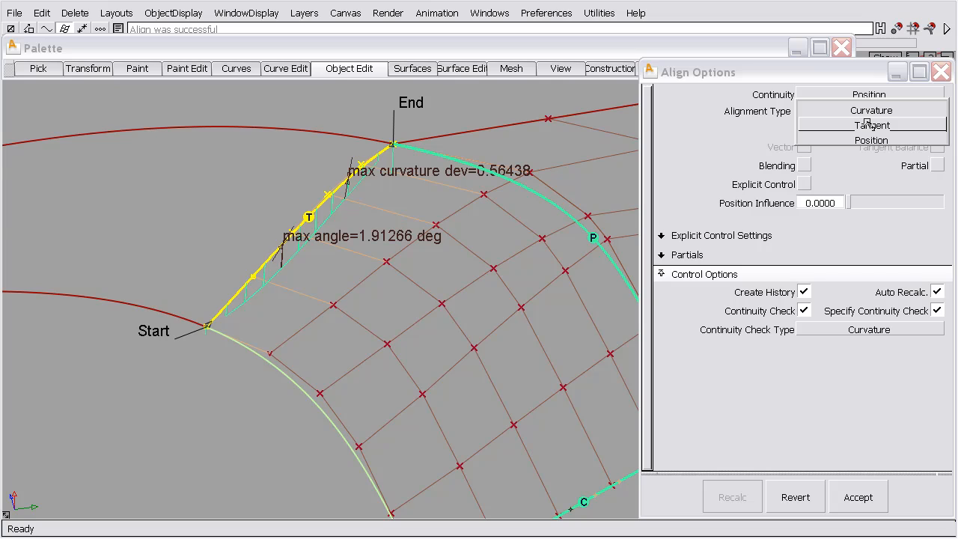
pyautogui.click(866, 125)
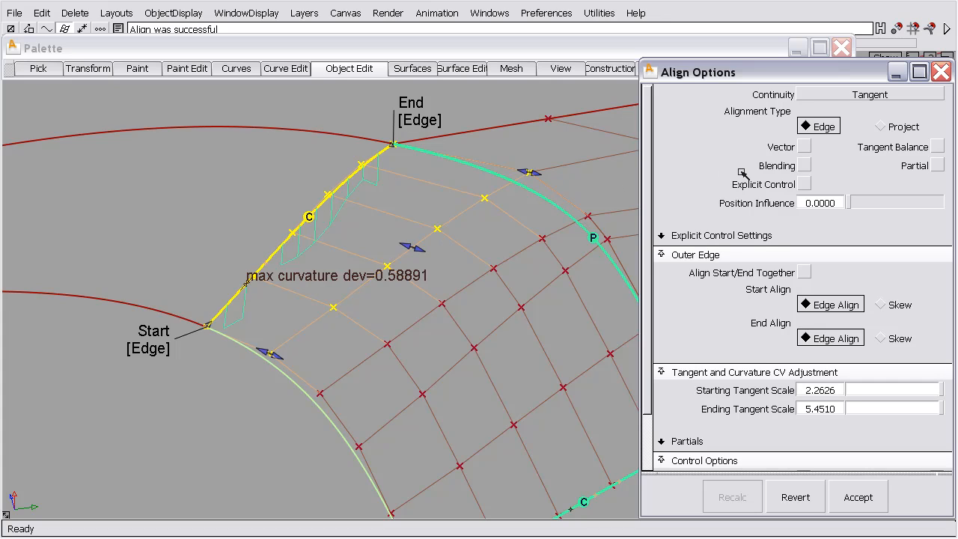
pyautogui.click(869, 95)
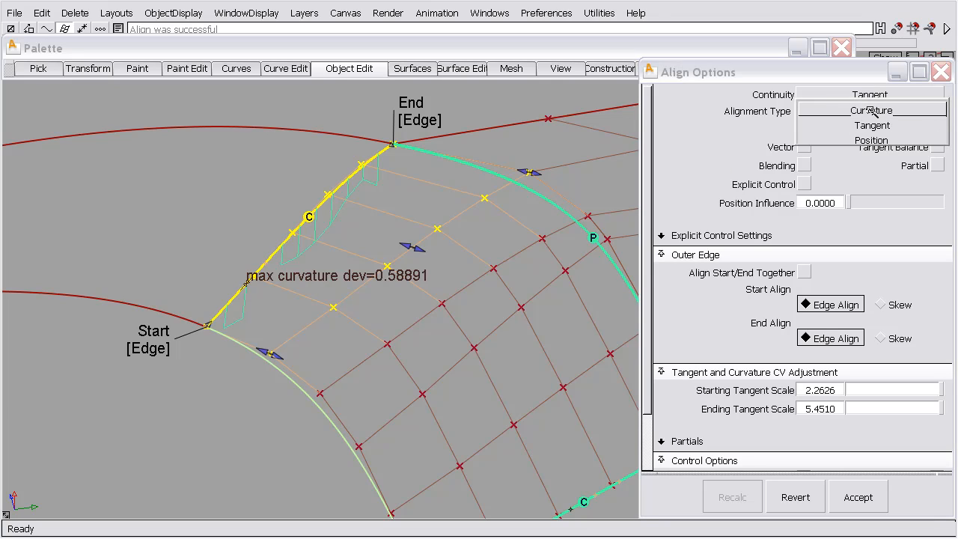
pyautogui.click(870, 111)
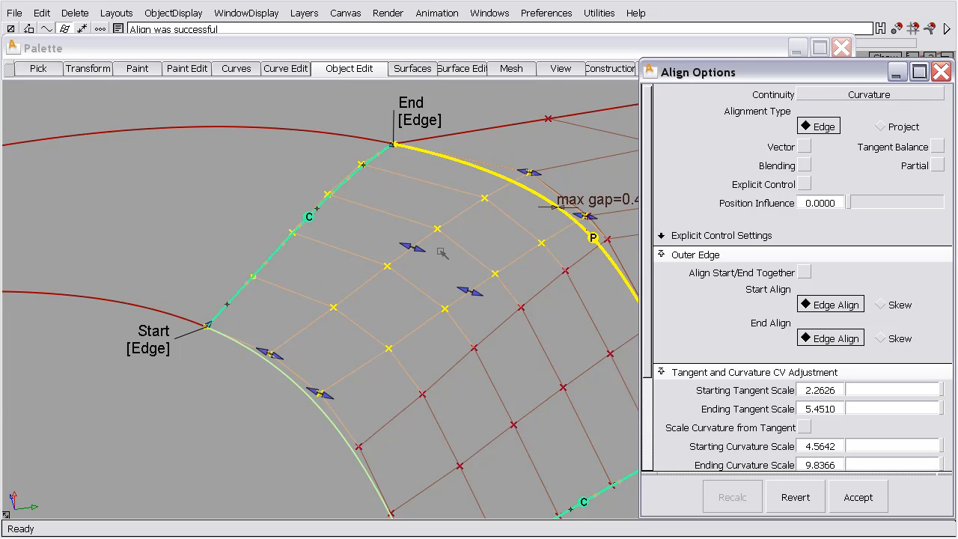
# Examine the gap along the positional boundary near the End corner and how the aligned CV rows affect the rest of the patch
pyautogui.keyDown('alt'); pyautogui.keyDown('shift'); pyautogui.moveTo(407, 218); pyautogui.dragTo(293, 238, button='middle'); pyautogui.keyUp('shift'); pyautogui.keyUp('alt')
pyautogui.keyDown('alt'); pyautogui.keyDown('shift'); pyautogui.moveTo(293, 238); pyautogui.dragTo(316, 259); pyautogui.keyUp('shift'); pyautogui.keyUp('alt')
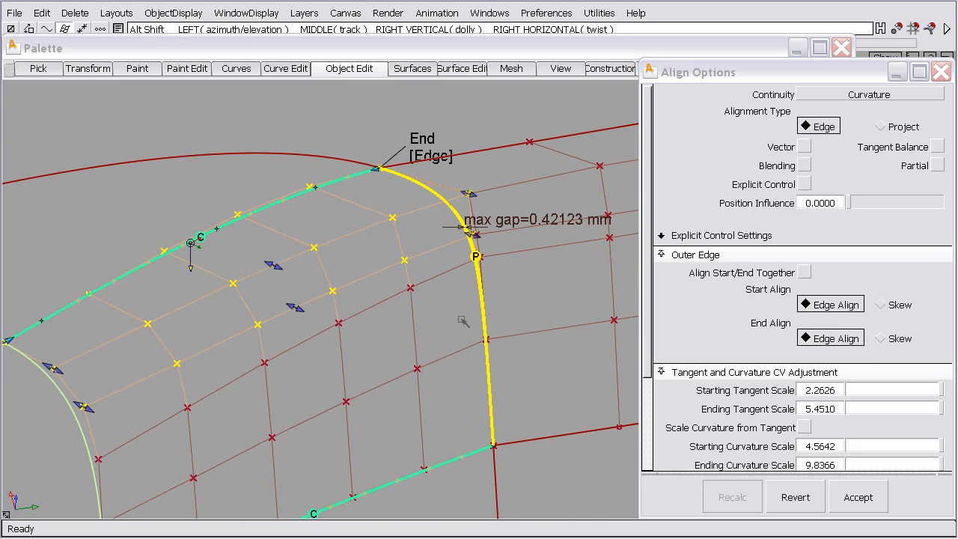
pyautogui.keyDown('alt'); pyautogui.keyDown('shift'); pyautogui.moveTo(464, 322); pyautogui.dragTo(481, 235, button='right'); pyautogui.keyUp('shift'); pyautogui.keyUp('alt')
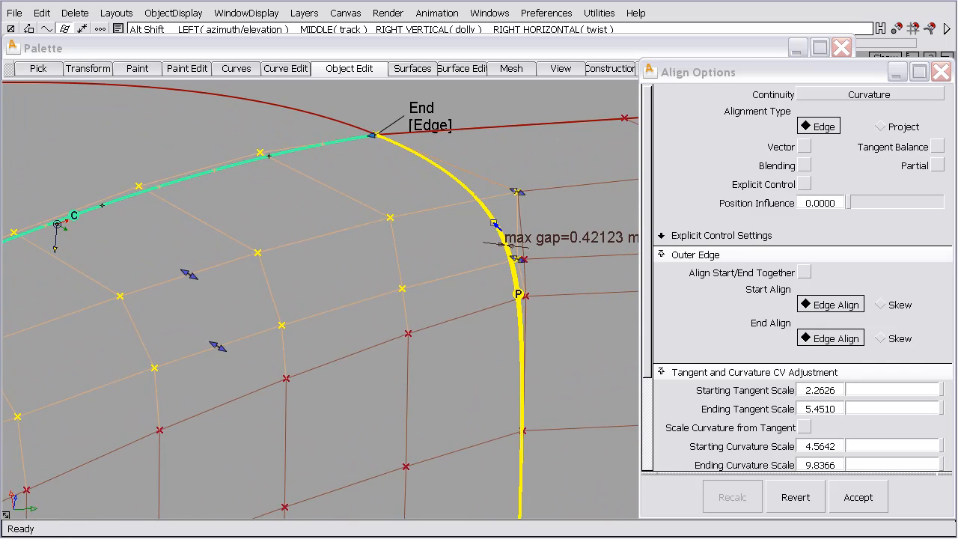
pyautogui.keyDown('alt'); pyautogui.keyDown('shift'); pyautogui.moveTo(494, 223); pyautogui.dragTo(354, 236, button='middle'); pyautogui.keyUp('shift'); pyautogui.keyUp('alt')
pyautogui.keyDown('alt'); pyautogui.keyDown('shift'); pyautogui.moveTo(455, 289); pyautogui.dragTo(455, 214, button='right'); pyautogui.keyUp('shift'); pyautogui.keyUp('alt')
pyautogui.keyDown('alt'); pyautogui.keyDown('shift'); pyautogui.moveTo(455, 214); pyautogui.dragTo(451, 247); pyautogui.keyUp('shift'); pyautogui.keyUp('alt')
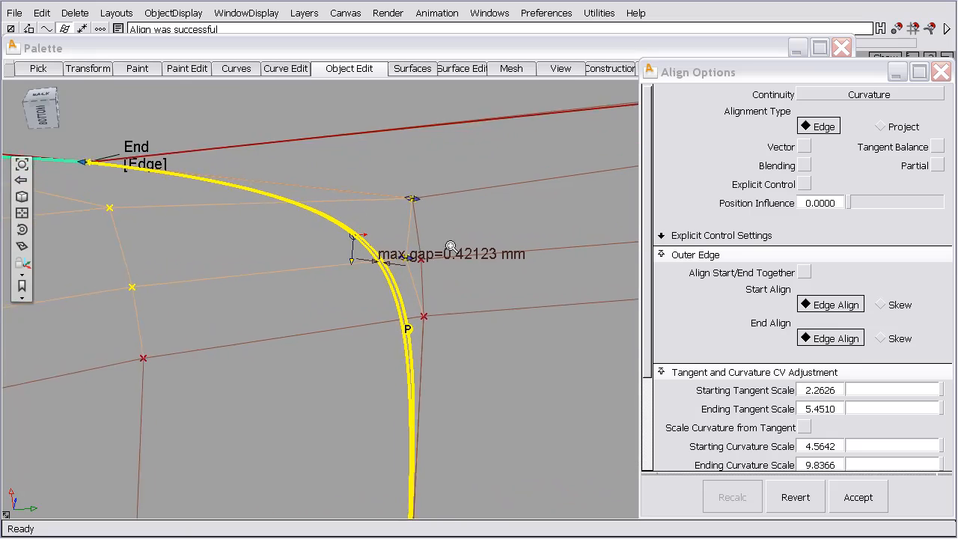
pyautogui.keyDown('alt'); pyautogui.keyDown('shift'); pyautogui.moveTo(450, 246); pyautogui.dragTo(468, 230, button='right'); pyautogui.keyUp('shift'); pyautogui.keyUp('alt')
pyautogui.keyDown('alt'); pyautogui.keyDown('shift'); pyautogui.moveTo(468, 231); pyautogui.dragTo(454, 270); pyautogui.keyUp('shift'); pyautogui.keyUp('alt')
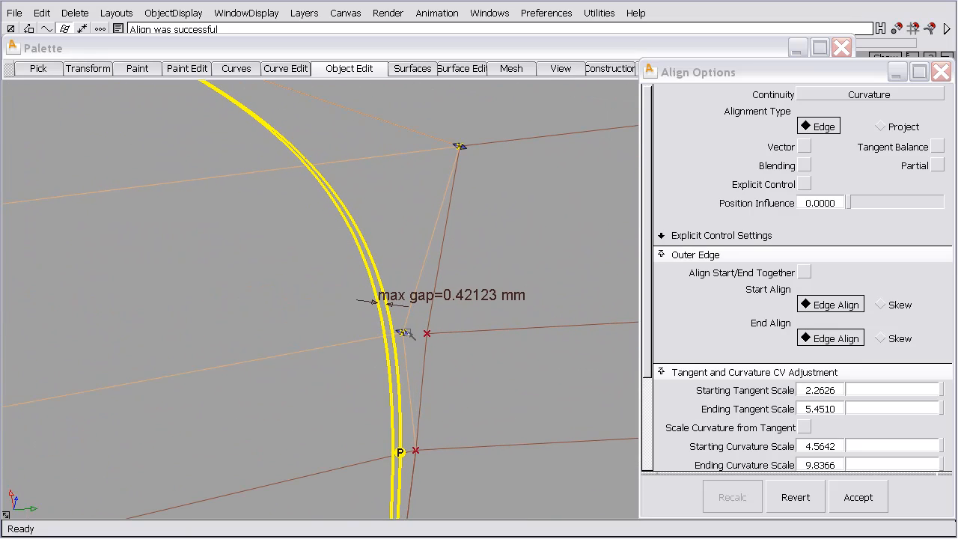
pyautogui.click(403, 332)
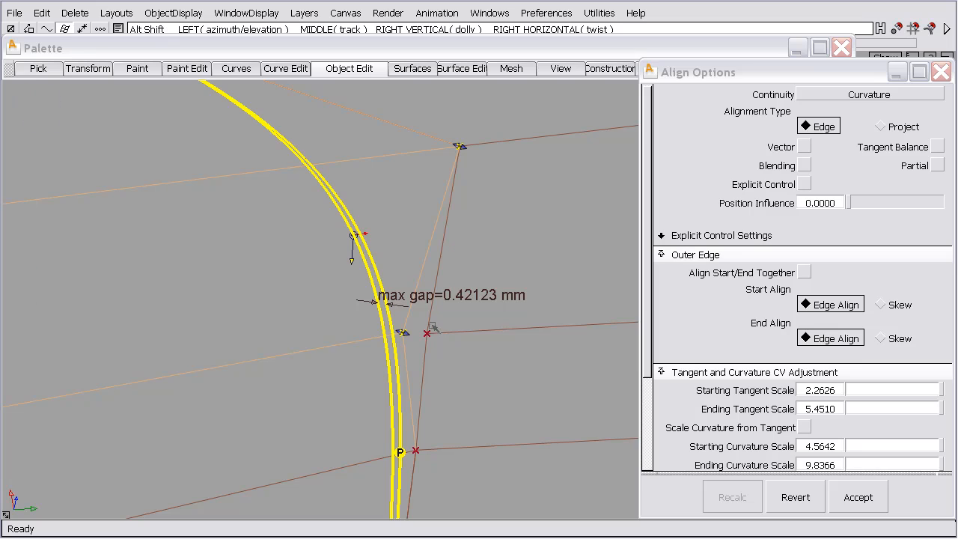
pyautogui.keyDown('alt'); pyautogui.keyDown('shift'); pyautogui.moveTo(429, 330); pyautogui.dragTo(428, 463, button='right'); pyautogui.keyUp('shift'); pyautogui.keyUp('alt')
pyautogui.keyDown('alt'); pyautogui.keyDown('shift'); pyautogui.moveTo(409, 414); pyautogui.dragTo(430, 407, button='middle'); pyautogui.keyUp('shift'); pyautogui.keyUp('alt')
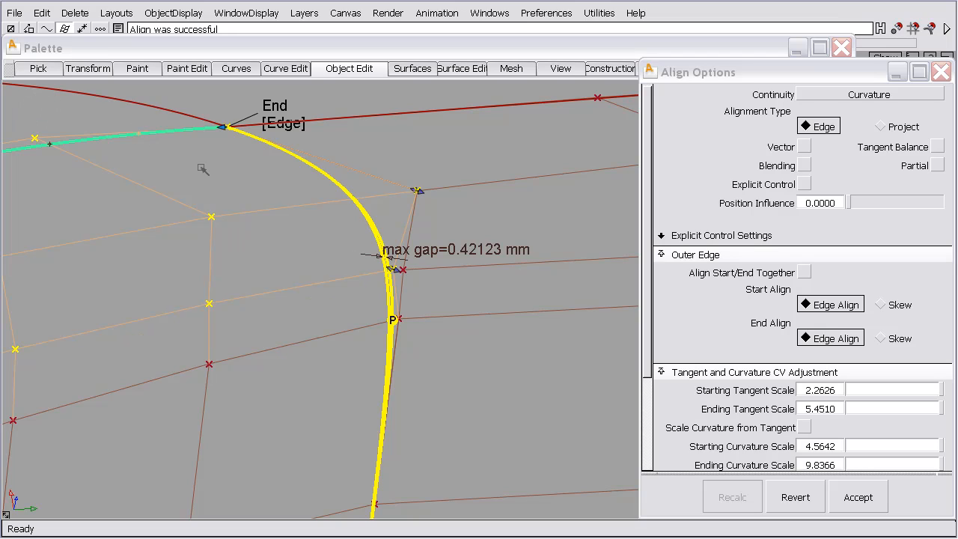
pyautogui.hotkey('alt', 'shift')
pyautogui.keyDown('alt'); pyautogui.keyDown('shift'); pyautogui.moveTo(398, 210); pyautogui.dragTo(369, 124); pyautogui.keyUp('shift'); pyautogui.keyUp('alt')
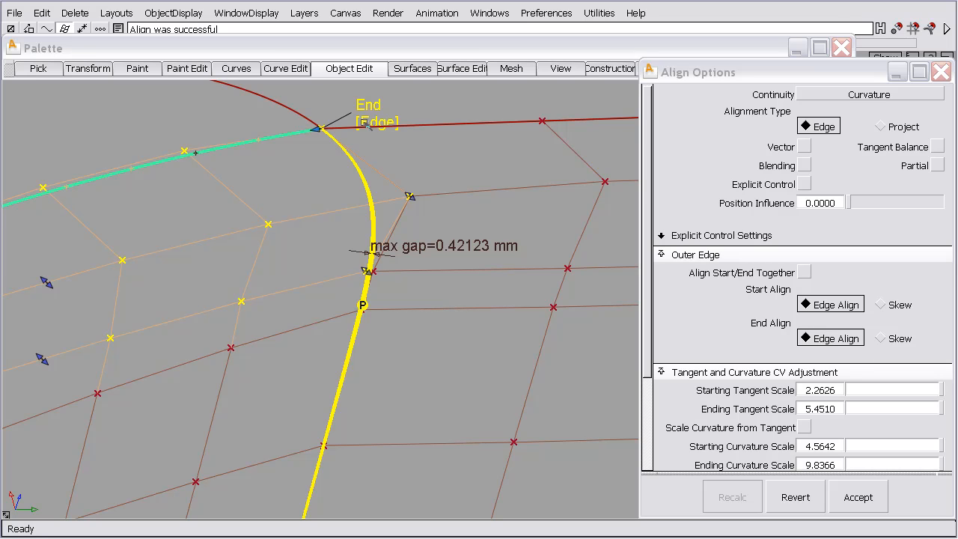
pyautogui.keyDown('alt'); pyautogui.keyDown('shift'); pyautogui.moveTo(367, 169); pyautogui.dragTo(329, 318, button='right'); pyautogui.keyUp('shift'); pyautogui.keyUp('alt')
pyautogui.keyDown('alt'); pyautogui.keyDown('shift'); pyautogui.moveTo(318, 288); pyautogui.dragTo(421, 250, button='middle'); pyautogui.keyUp('shift'); pyautogui.keyUp('alt')
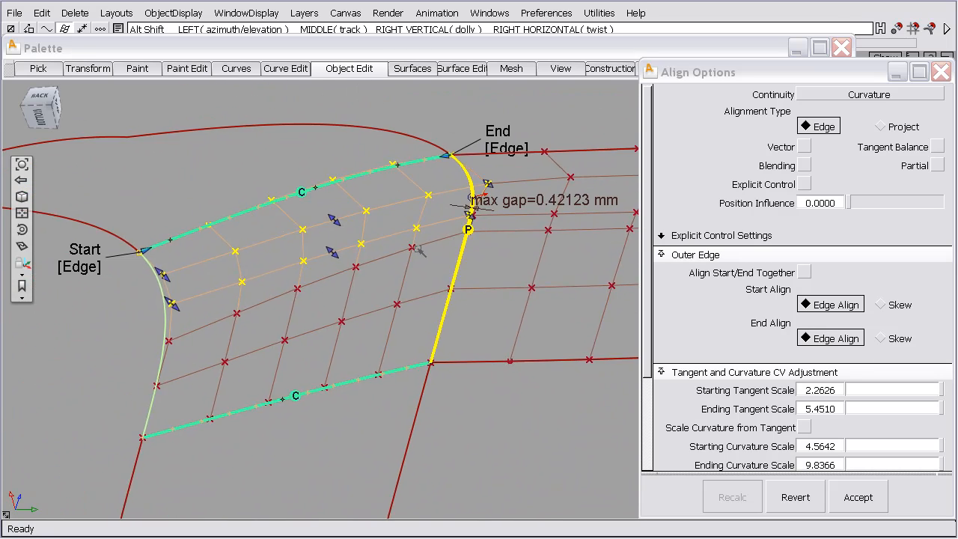
pyautogui.keyDown('alt'); pyautogui.keyDown('shift'); pyautogui.moveTo(419, 250); pyautogui.dragTo(386, 261); pyautogui.keyUp('shift'); pyautogui.keyUp('alt')
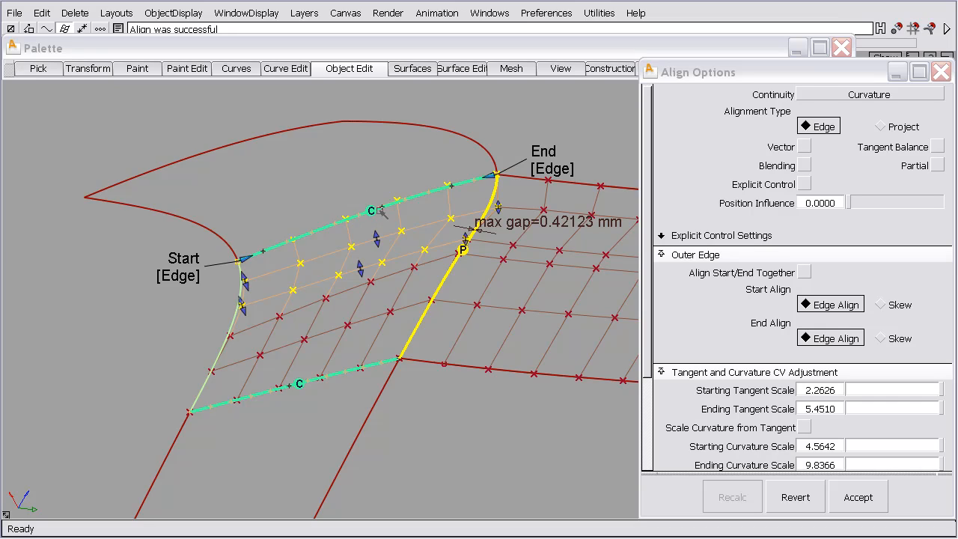
# Try Skew alignment at the Start with a Start Skew Angle of about -17.56, and switch the Start back to Edge Align
pyautogui.click(179, 277)
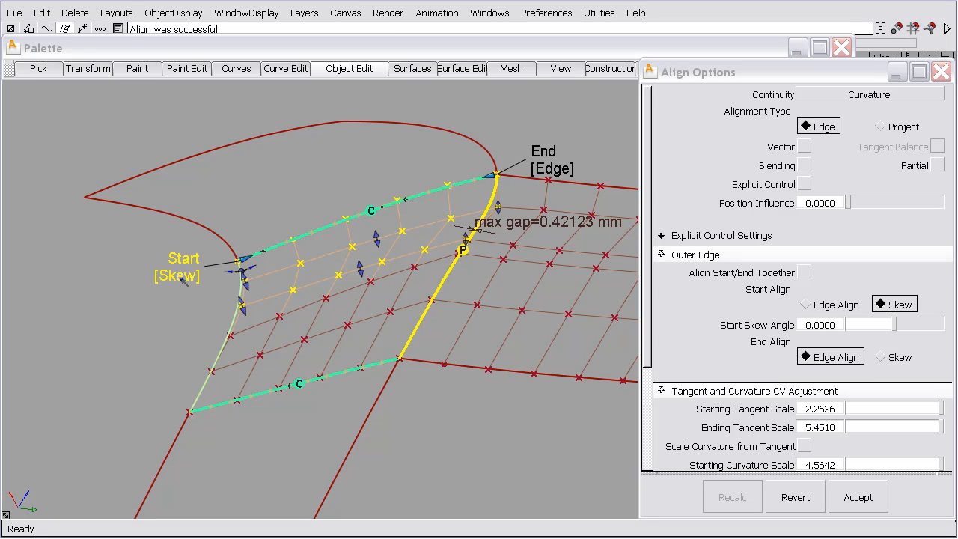
pyautogui.keyDown('alt'); pyautogui.keyDown('shift'); pyautogui.moveTo(187, 277); pyautogui.dragTo(265, 364); pyautogui.keyUp('shift'); pyautogui.keyUp('alt')
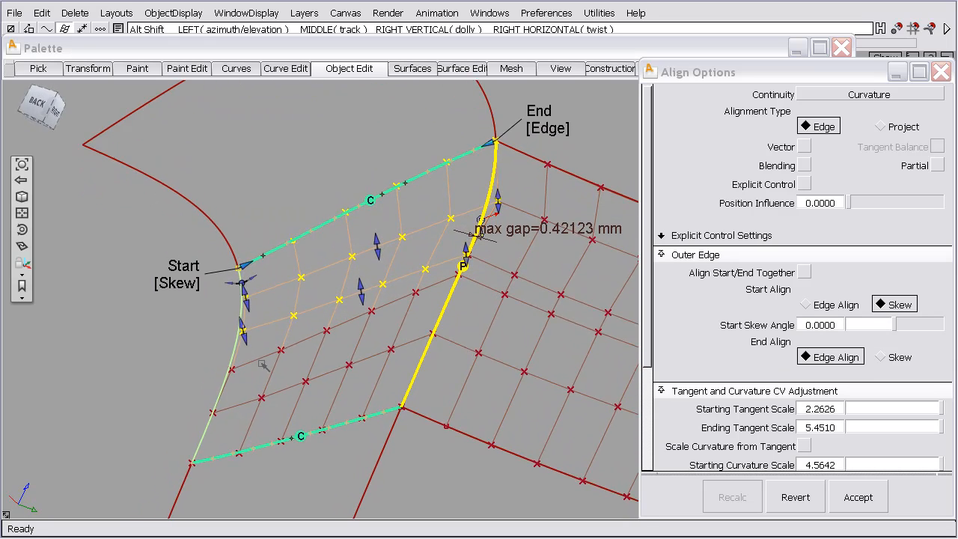
pyautogui.keyDown('alt'); pyautogui.keyDown('shift'); pyautogui.moveTo(265, 364); pyautogui.dragTo(224, 283, button='right'); pyautogui.keyUp('shift'); pyautogui.keyUp('alt')
pyautogui.keyDown('alt'); pyautogui.keyDown('shift'); pyautogui.moveTo(225, 283); pyautogui.dragTo(284, 270, button='middle'); pyautogui.keyUp('shift'); pyautogui.keyUp('alt')
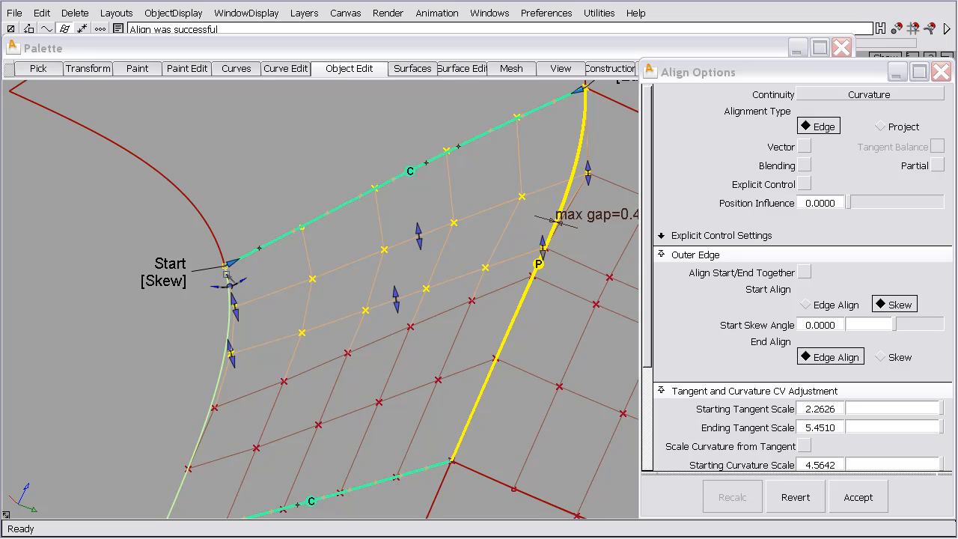
pyautogui.moveTo(230, 284); pyautogui.dragTo(219, 284)
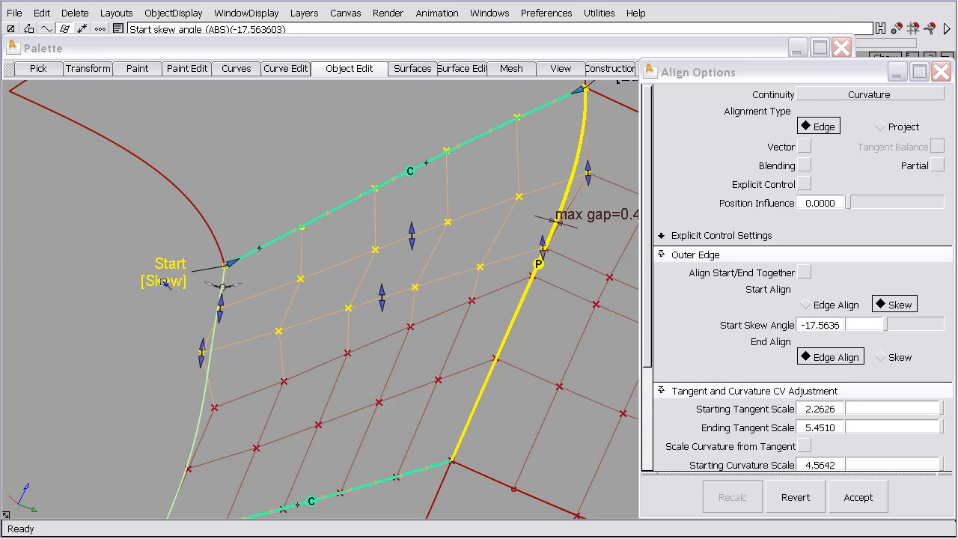
pyautogui.click(164, 282)
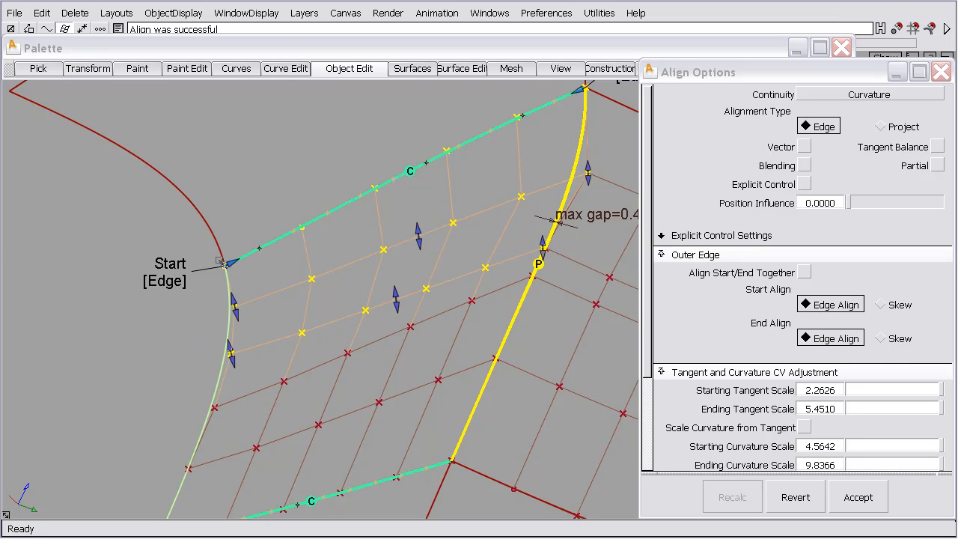
# Switch the alignment's End outer edge from Edge Align to Skew
pyautogui.hotkey('alt', 'shift')
pyautogui.keyDown('alt'); pyautogui.keyDown('shift'); pyautogui.moveTo(440, 299); pyautogui.dragTo(284, 347, button='middle'); pyautogui.keyUp('shift'); pyautogui.keyUp('alt')
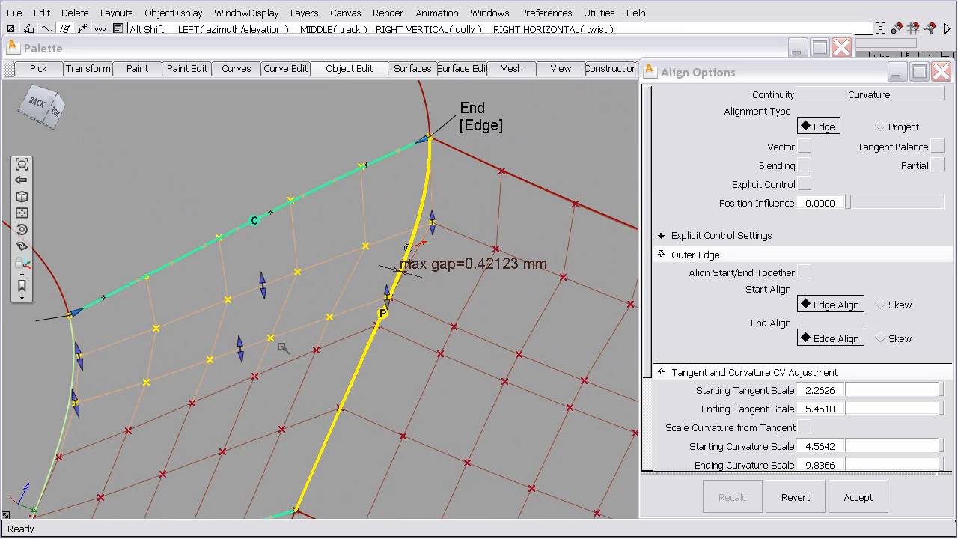
pyautogui.click(480, 124)
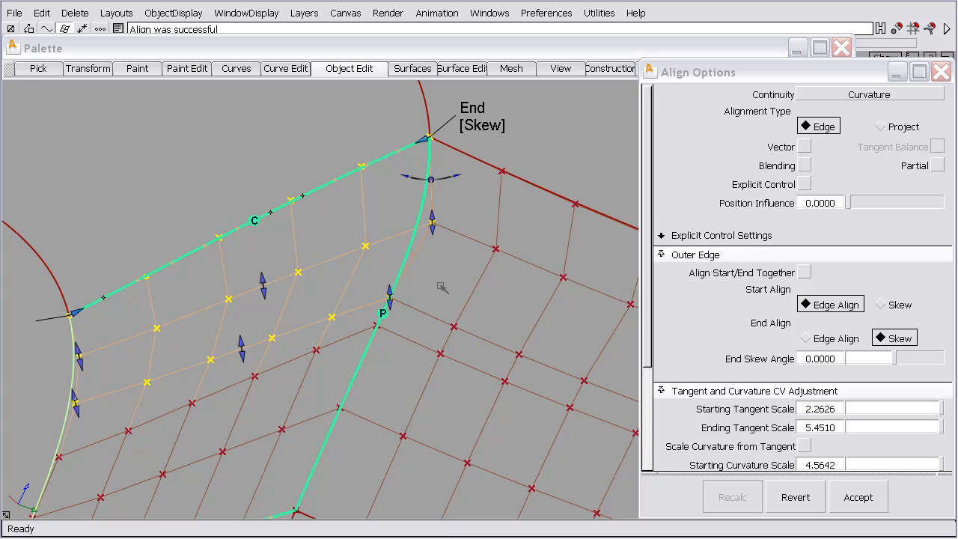
pyautogui.keyDown('alt'); pyautogui.keyDown('shift'); pyautogui.moveTo(411, 250); pyautogui.dragTo(552, 296, button='right'); pyautogui.keyUp('shift'); pyautogui.keyUp('alt')
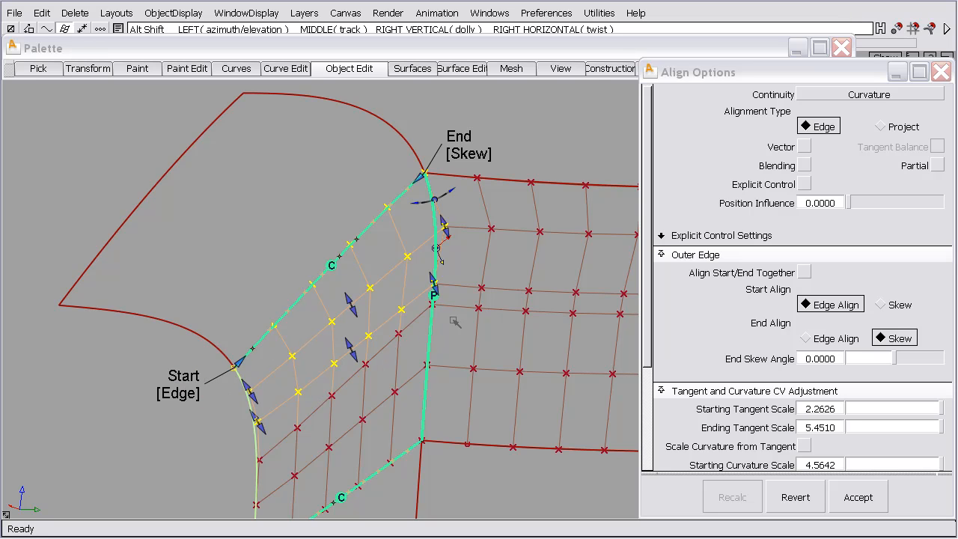
# Adjust the CV row scales with the manipulators to a Starting Curvature Scale of about 5.37 and a Starting Tangent Scale of about 2.79
pyautogui.keyDown('alt'); pyautogui.keyDown('shift'); pyautogui.moveTo(415, 340); pyautogui.dragTo(356, 267); pyautogui.keyUp('shift'); pyautogui.keyUp('alt')
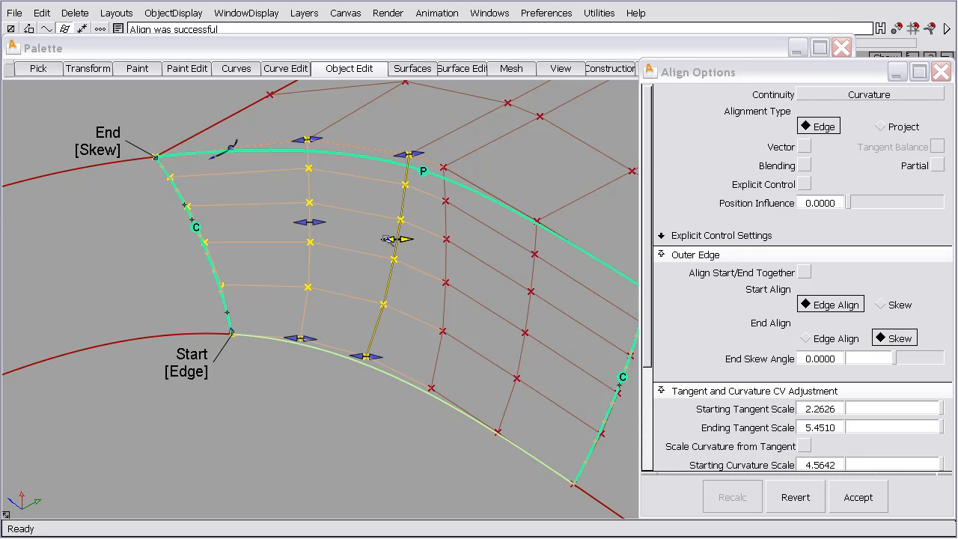
pyautogui.moveTo(385, 238); pyautogui.dragTo(406, 239)
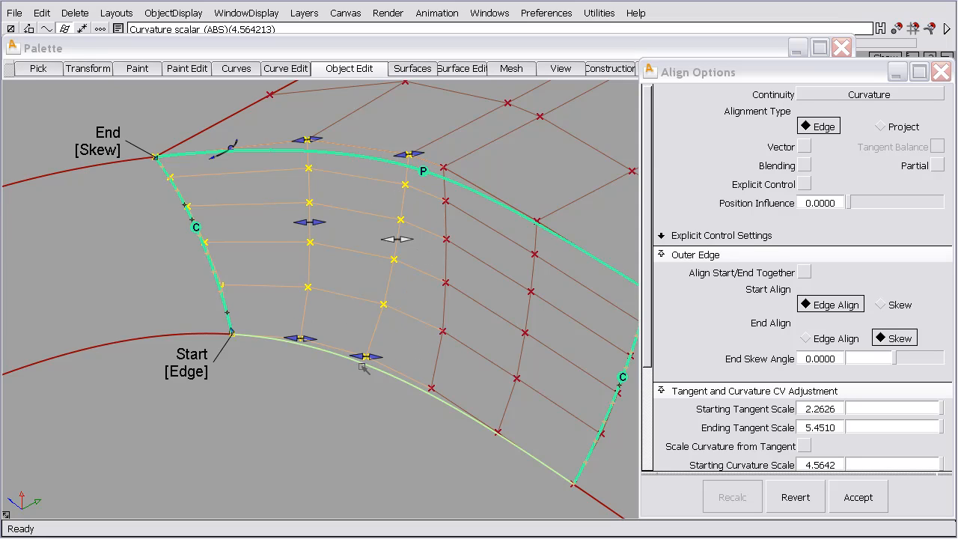
pyautogui.moveTo(364, 357); pyautogui.dragTo(382, 359)
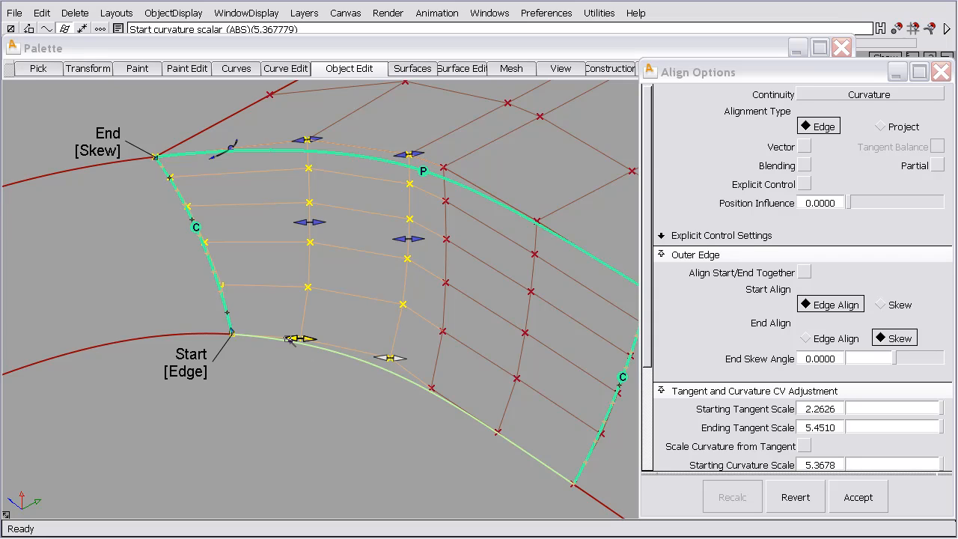
pyautogui.moveTo(290, 339)
pyautogui.mouseDown()
pyautogui.moveTo(315, 338)
pyautogui.moveTo(286, 340)
pyautogui.moveTo(305, 341)
pyautogui.mouseUp()
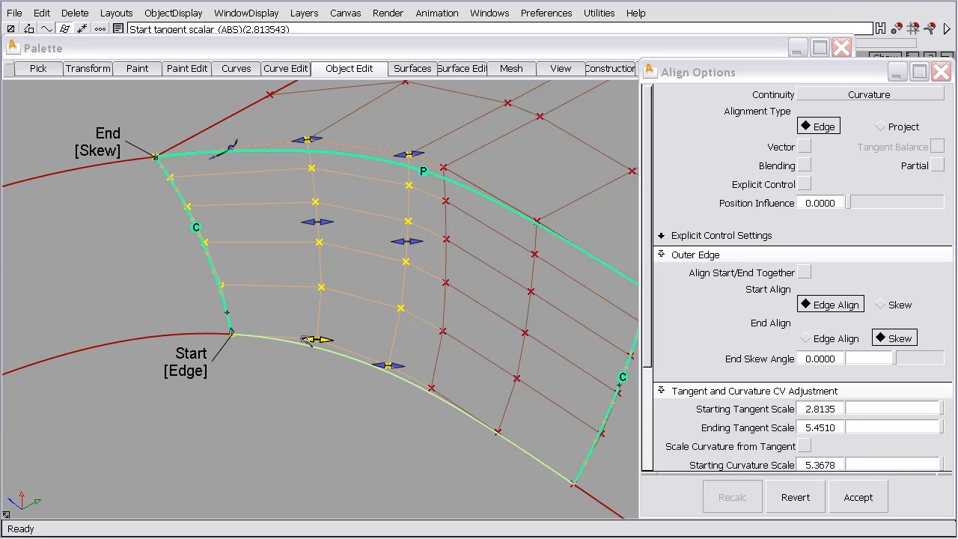
pyautogui.moveTo(303, 339)
pyautogui.mouseDown()
pyautogui.moveTo(315, 336)
pyautogui.moveTo(303, 339)
pyautogui.mouseUp()
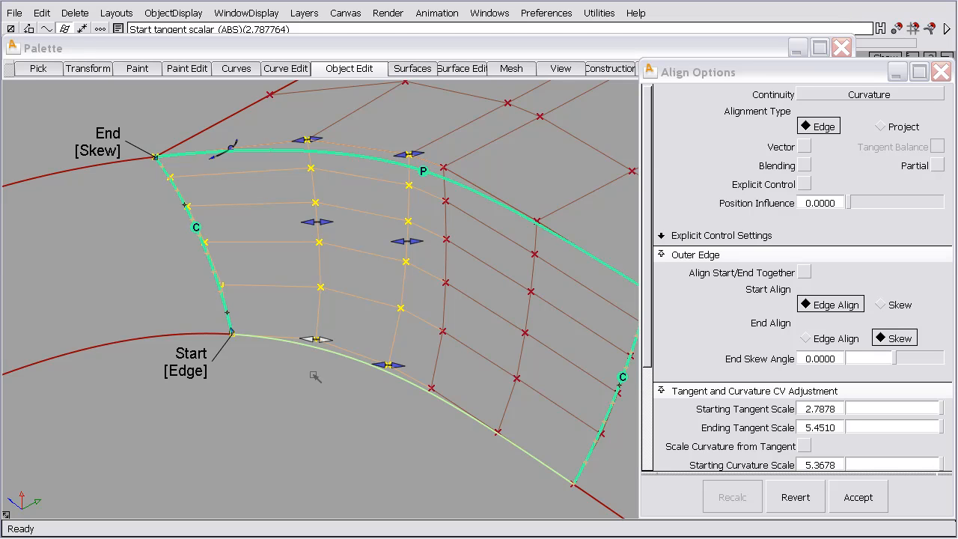
# Examine the wheel arch patches and the flange running beneath them from several angles
pyautogui.hotkey('alt', 'shift')
pyautogui.keyDown('alt'); pyautogui.keyDown('shift'); pyautogui.moveTo(378, 264); pyautogui.dragTo(280, 396); pyautogui.keyUp('shift'); pyautogui.keyUp('alt')
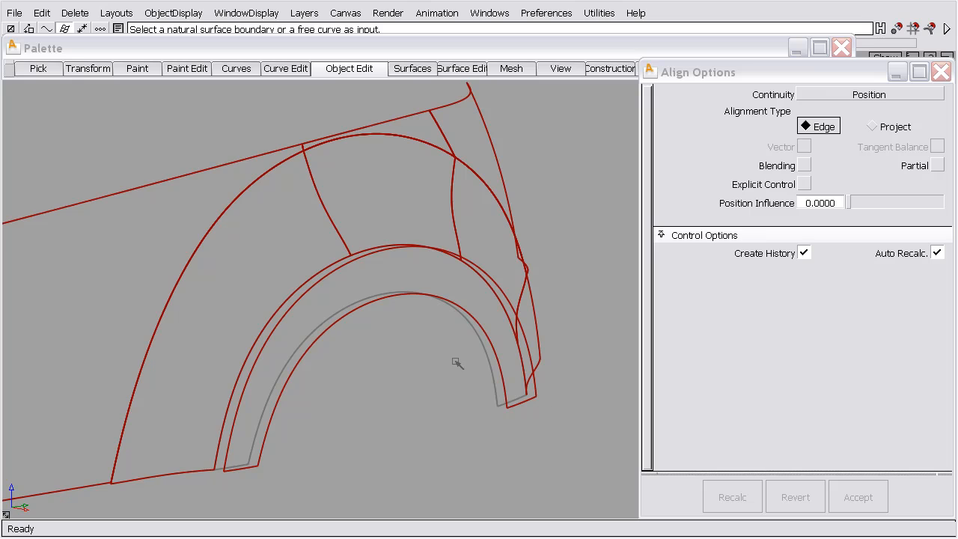
pyautogui.keyDown('alt'); pyautogui.keyDown('shift'); pyautogui.click(346, 263); pyautogui.keyUp('shift'); pyautogui.keyUp('alt')
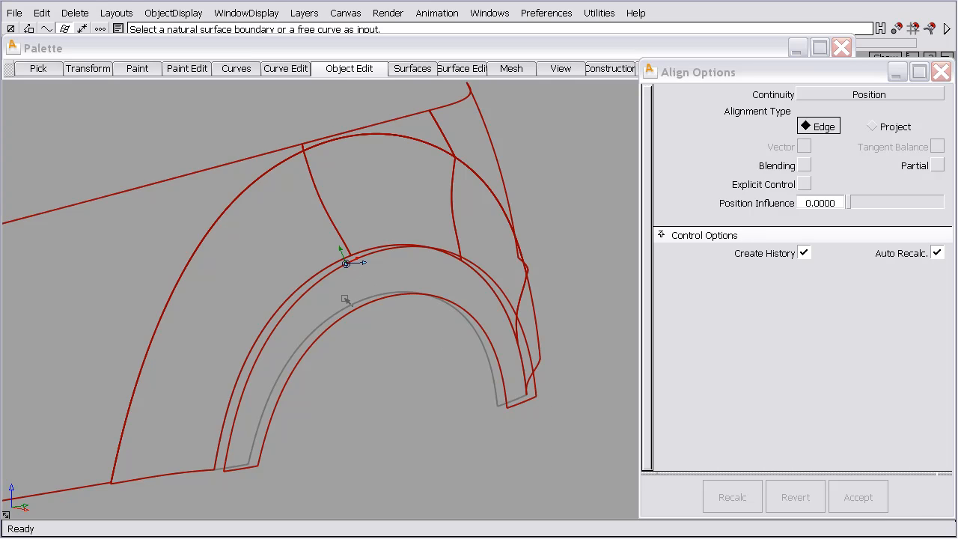
pyautogui.keyDown('alt'); pyautogui.keyDown('shift'); pyautogui.moveTo(347, 300); pyautogui.dragTo(404, 284); pyautogui.keyUp('shift'); pyautogui.keyUp('alt')
pyautogui.keyDown('alt'); pyautogui.keyDown('shift'); pyautogui.moveTo(404, 284); pyautogui.dragTo(444, 217, button='middle'); pyautogui.keyUp('shift'); pyautogui.keyUp('alt')
pyautogui.moveTo(445, 218)
pyautogui.keyDown('alt'); pyautogui.keyDown('shift'); pyautogui.mouseDown()
pyautogui.moveTo(434, 237)
pyautogui.moveTo(455, 234)
pyautogui.moveTo(399, 277)
pyautogui.mouseUp(); pyautogui.keyUp('shift'); pyautogui.keyUp('alt')
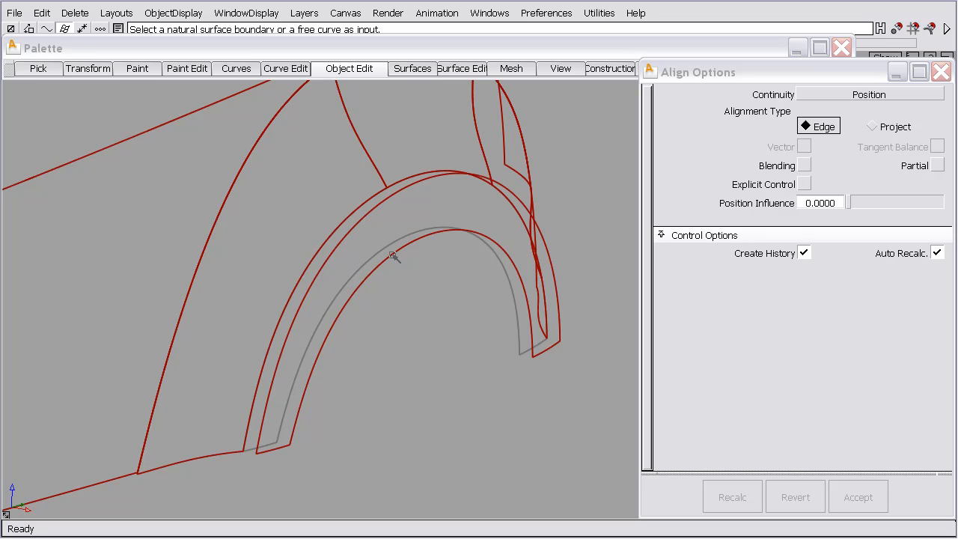
pyautogui.keyDown('alt'); pyautogui.keyDown('shift'); pyautogui.moveTo(368, 316); pyautogui.dragTo(116, 346); pyautogui.keyUp('shift'); pyautogui.keyUp('alt')
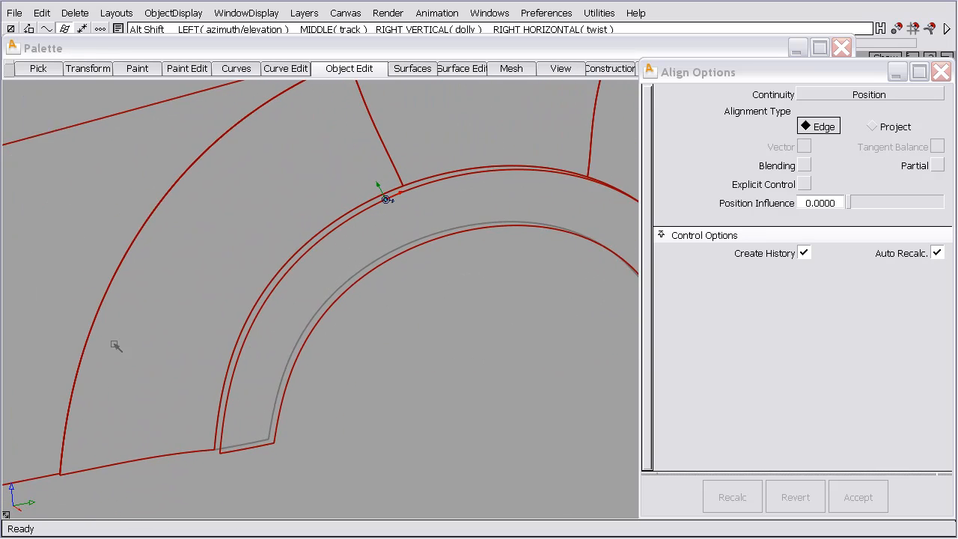
pyautogui.keyDown('alt'); pyautogui.keyDown('shift'); pyautogui.moveTo(357, 293); pyautogui.dragTo(353, 368, button='right'); pyautogui.keyUp('shift'); pyautogui.keyUp('alt')
pyautogui.keyDown('alt'); pyautogui.keyDown('shift'); pyautogui.moveTo(408, 317); pyautogui.dragTo(297, 369, button='middle'); pyautogui.keyUp('shift'); pyautogui.keyUp('alt')
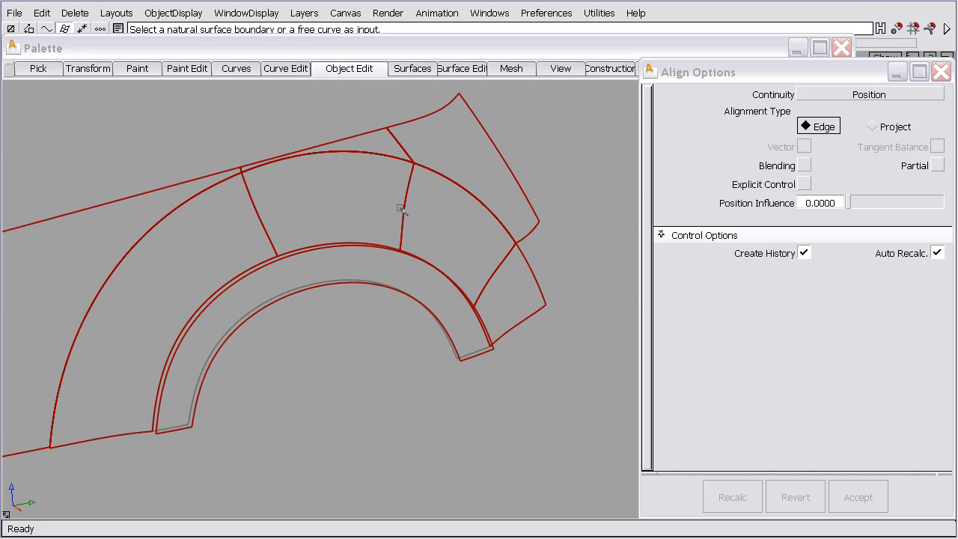
pyautogui.keyDown('alt'); pyautogui.keyDown('shift'); pyautogui.moveTo(383, 238); pyautogui.dragTo(259, 154); pyautogui.keyUp('shift'); pyautogui.keyUp('alt')
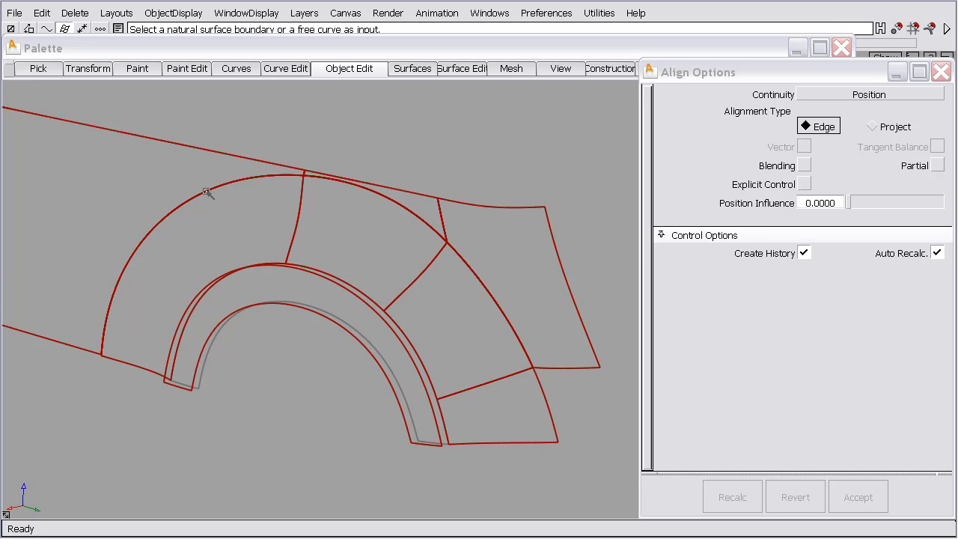
pyautogui.keyDown('alt'); pyautogui.keyDown('shift'); pyautogui.moveTo(221, 283); pyautogui.dragTo(261, 262); pyautogui.keyUp('shift'); pyautogui.keyUp('alt')
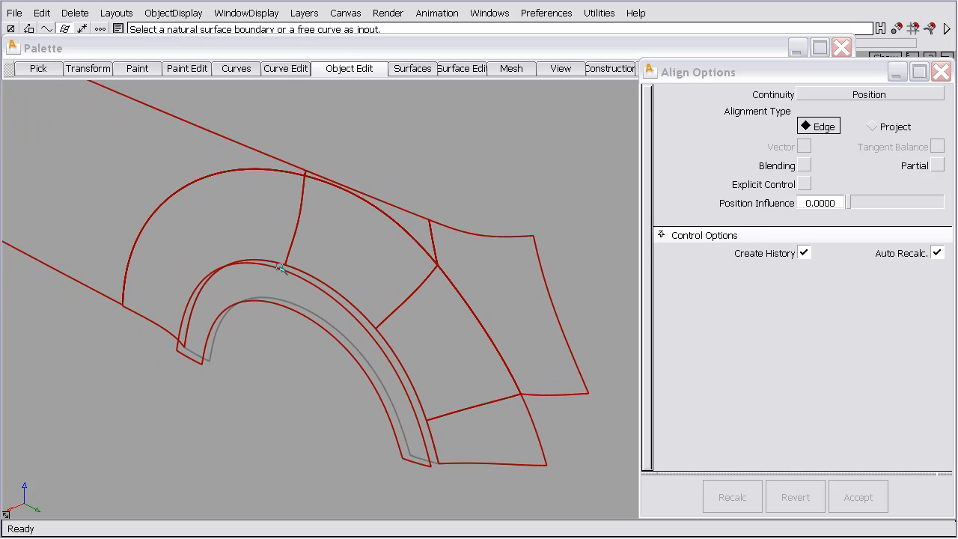
# Align the inner edge of the wheel arch's first patch to the flange's long outer edge with Position continuity
pyautogui.click(268, 259)
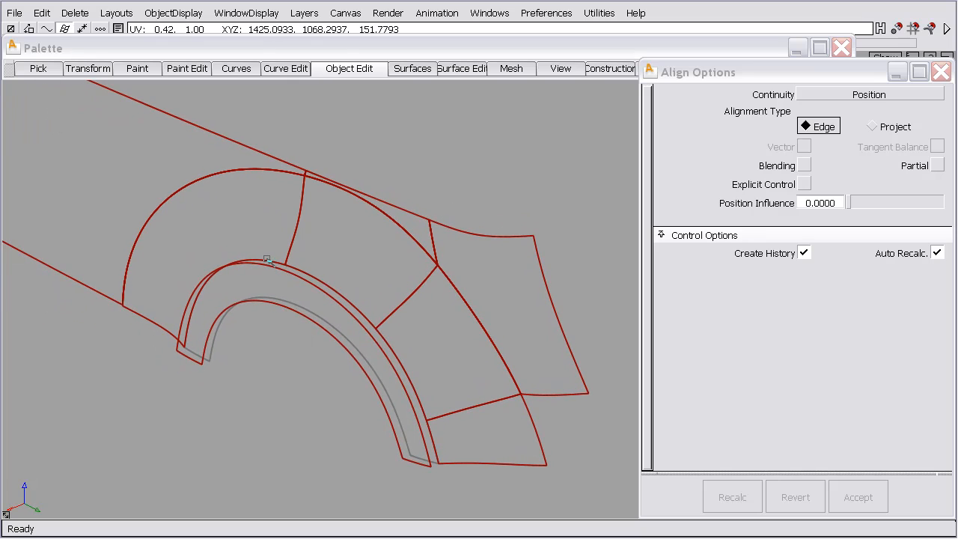
pyautogui.click(193, 293)
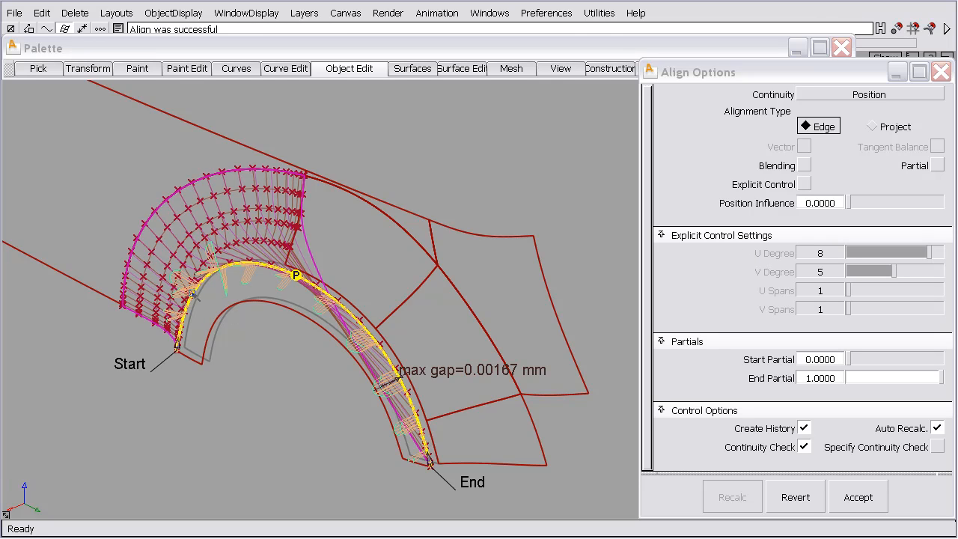
pyautogui.keyDown('alt'); pyautogui.keyDown('shift'); pyautogui.moveTo(293, 330); pyautogui.dragTo(266, 153, button='right'); pyautogui.keyUp('shift'); pyautogui.keyUp('alt')
pyautogui.keyDown('alt'); pyautogui.keyDown('shift'); pyautogui.moveTo(372, 366); pyautogui.dragTo(614, 376); pyautogui.keyUp('shift'); pyautogui.keyUp('alt')
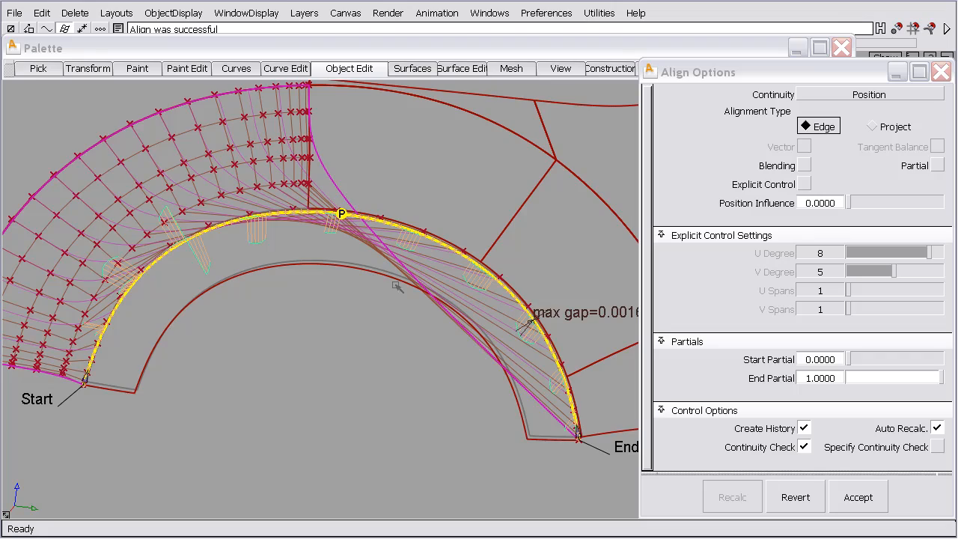
pyautogui.keyDown('alt'); pyautogui.keyDown('shift'); pyautogui.moveTo(398, 287); pyautogui.dragTo(355, 278); pyautogui.keyUp('shift'); pyautogui.keyUp('alt')
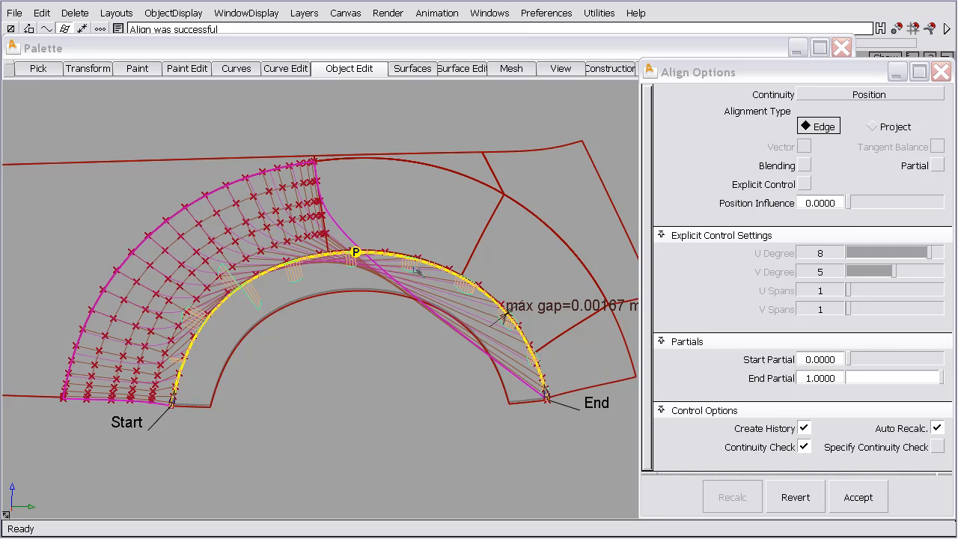
# Enable Partial for the alignment and adjust the End corner with its manipulator to an End Partial of about 0.4508
pyautogui.click(937, 166)
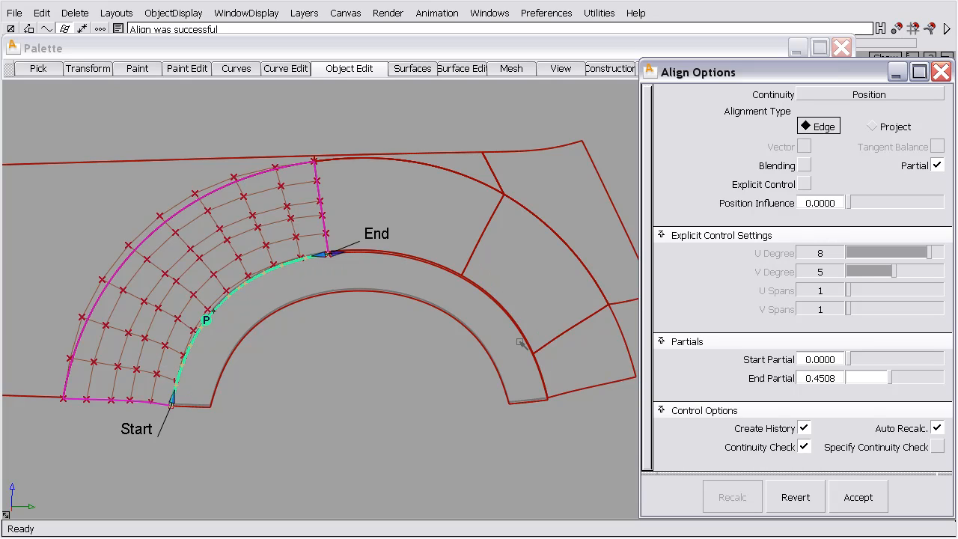
pyautogui.keyDown('alt'); pyautogui.keyDown('shift'); pyautogui.moveTo(326, 305); pyautogui.dragTo(359, 78, button='right'); pyautogui.keyUp('shift'); pyautogui.keyUp('alt')
pyautogui.keyDown('alt'); pyautogui.keyDown('shift'); pyautogui.moveTo(481, 264); pyautogui.dragTo(429, 283, button='middle'); pyautogui.keyUp('shift'); pyautogui.keyUp('alt')
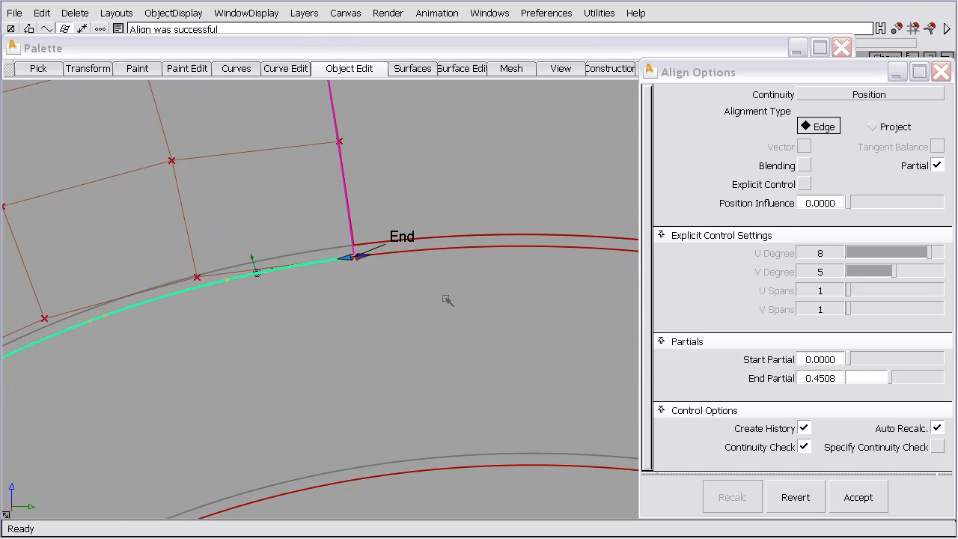
pyautogui.click(338, 261)
pyautogui.moveTo(338, 260); pyautogui.dragTo(345, 281)
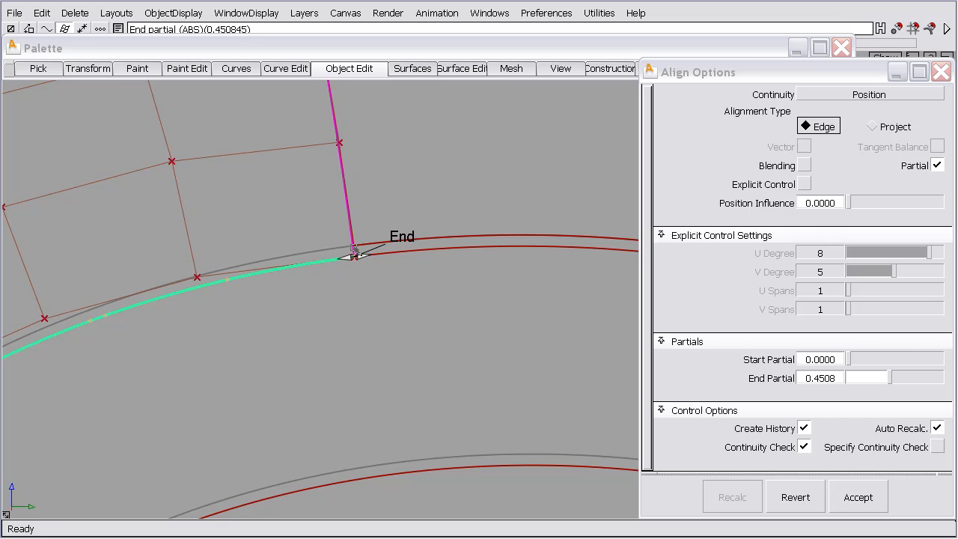
# Examine from the back and side how the aligned edge near the End corner pulls on the patch's neighbouring CV rows
pyautogui.keyDown('alt'); pyautogui.keyDown('shift'); pyautogui.moveTo(460, 310); pyautogui.dragTo(96, 434); pyautogui.keyUp('shift'); pyautogui.keyUp('alt')
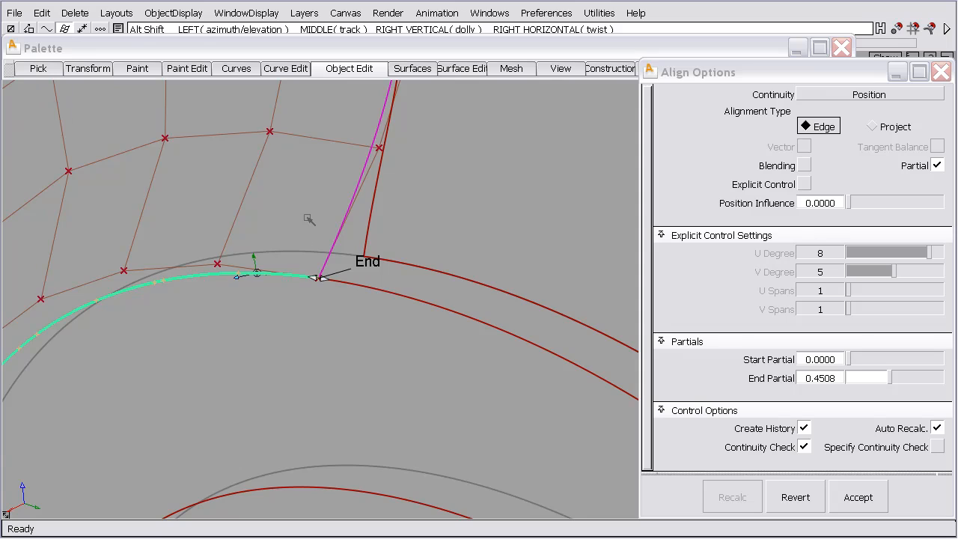
pyautogui.keyDown('alt'); pyautogui.keyDown('shift'); pyautogui.moveTo(308, 229); pyautogui.dragTo(310, 389, button='right'); pyautogui.keyUp('shift'); pyautogui.keyUp('alt')
pyautogui.keyDown('alt'); pyautogui.keyDown('shift'); pyautogui.moveTo(316, 386); pyautogui.dragTo(430, 376, button='middle'); pyautogui.keyUp('shift'); pyautogui.keyUp('alt')
pyautogui.keyDown('alt'); pyautogui.keyDown('shift'); pyautogui.moveTo(429, 376); pyautogui.dragTo(509, 245); pyautogui.keyUp('shift'); pyautogui.keyUp('alt')
pyautogui.keyDown('alt'); pyautogui.keyDown('shift'); pyautogui.moveTo(510, 245); pyautogui.dragTo(517, 278, button='right'); pyautogui.keyUp('shift'); pyautogui.keyUp('alt')
pyautogui.keyDown('alt'); pyautogui.keyDown('shift'); pyautogui.moveTo(516, 279); pyautogui.dragTo(485, 300, button='middle'); pyautogui.keyUp('shift'); pyautogui.keyUp('alt')
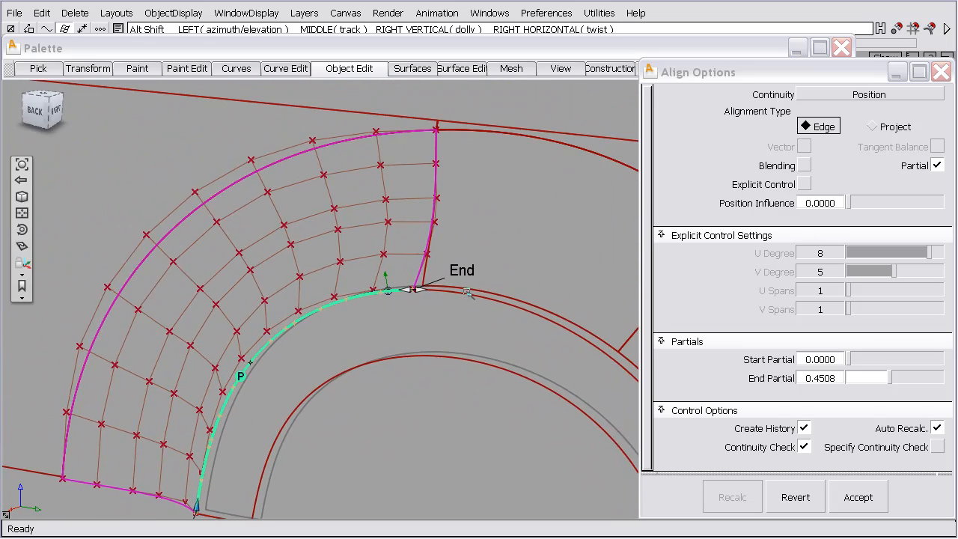
pyautogui.keyDown('alt'); pyautogui.keyDown('shift'); pyautogui.moveTo(480, 324); pyautogui.dragTo(329, 325); pyautogui.keyUp('shift'); pyautogui.keyUp('alt')
pyautogui.keyDown('alt'); pyautogui.keyDown('shift'); pyautogui.moveTo(330, 325); pyautogui.dragTo(328, 192, button='right'); pyautogui.keyUp('shift'); pyautogui.keyUp('alt')
pyautogui.keyDown('alt'); pyautogui.keyDown('shift'); pyautogui.moveTo(328, 191); pyautogui.dragTo(364, 184, button='middle'); pyautogui.keyUp('shift'); pyautogui.keyUp('alt')
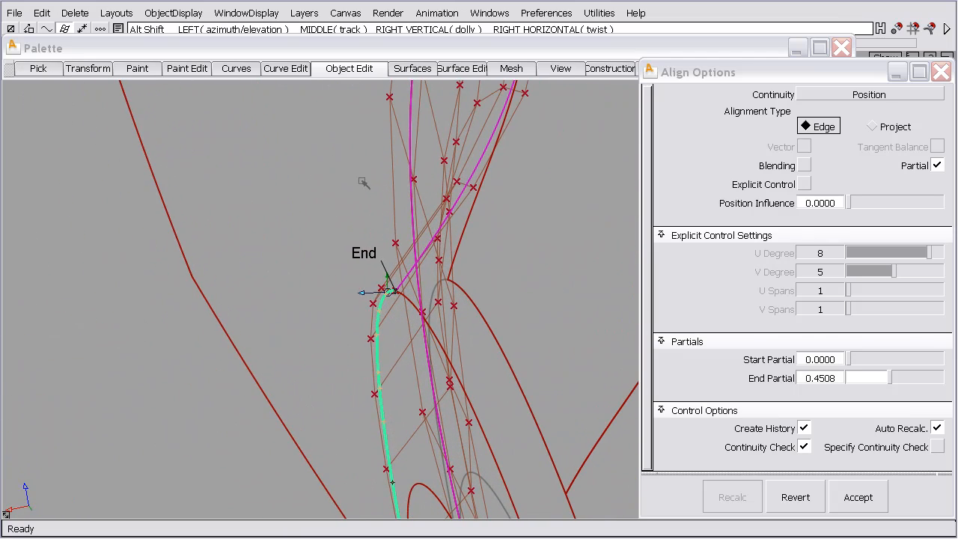
pyautogui.keyDown('alt'); pyautogui.keyDown('shift'); pyautogui.moveTo(504, 167); pyautogui.dragTo(461, 205, button='middle'); pyautogui.keyUp('shift'); pyautogui.keyUp('alt')
pyautogui.keyDown('alt'); pyautogui.keyDown('shift'); pyautogui.moveTo(461, 205); pyautogui.dragTo(425, 186); pyautogui.keyUp('shift'); pyautogui.keyUp('alt')
pyautogui.keyDown('alt'); pyautogui.keyDown('shift'); pyautogui.moveTo(440, 202); pyautogui.dragTo(440, 167, button='right'); pyautogui.keyUp('shift'); pyautogui.keyUp('alt')
pyautogui.keyDown('alt'); pyautogui.keyDown('shift'); pyautogui.moveTo(440, 167); pyautogui.dragTo(380, 171, button='middle'); pyautogui.keyUp('shift'); pyautogui.keyUp('alt')
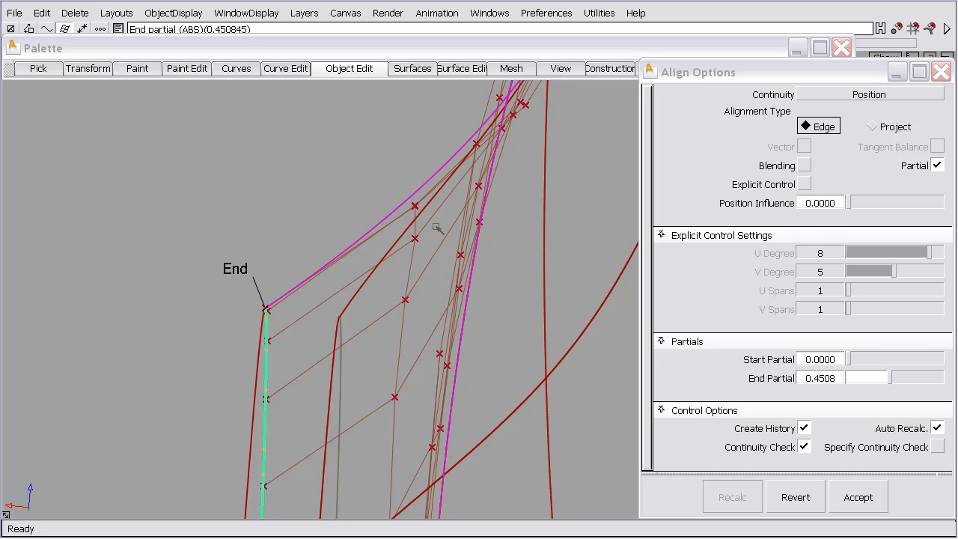
pyautogui.keyDown('alt'); pyautogui.keyDown('shift'); pyautogui.moveTo(411, 239); pyautogui.dragTo(519, 255); pyautogui.keyUp('shift'); pyautogui.keyUp('alt')
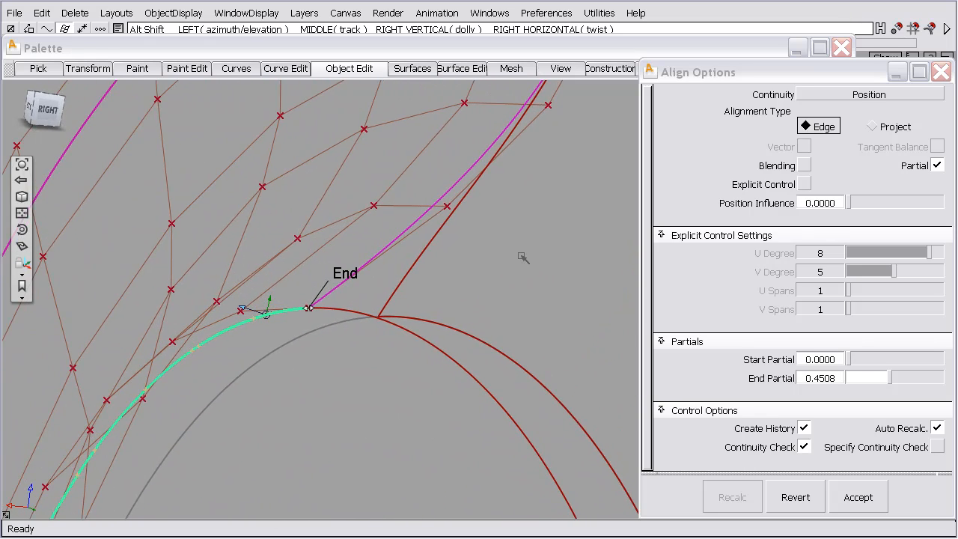
# Enable Blending for the partial alignment with 2 Extra CV Rows
pyautogui.click(806, 166)
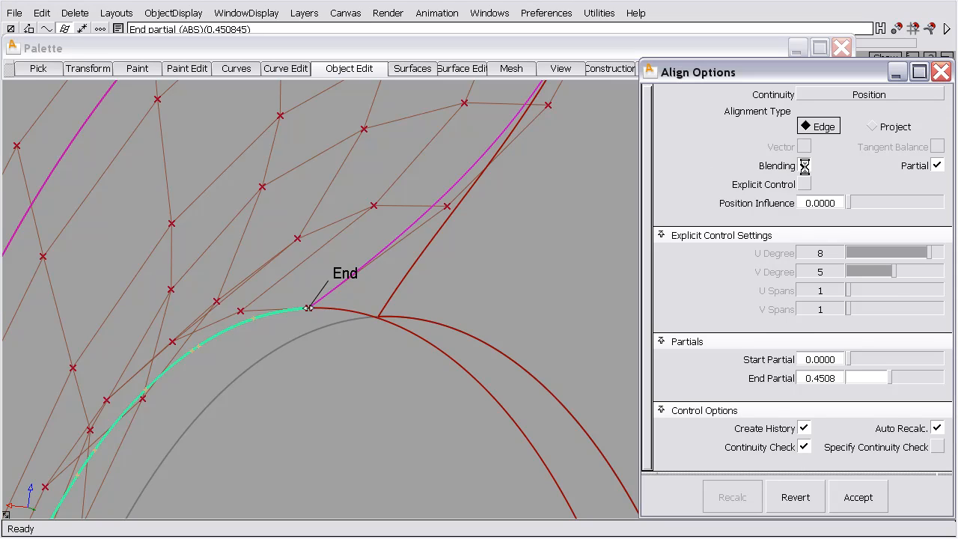
pyautogui.moveTo(847, 253); pyautogui.dragTo(872, 252)
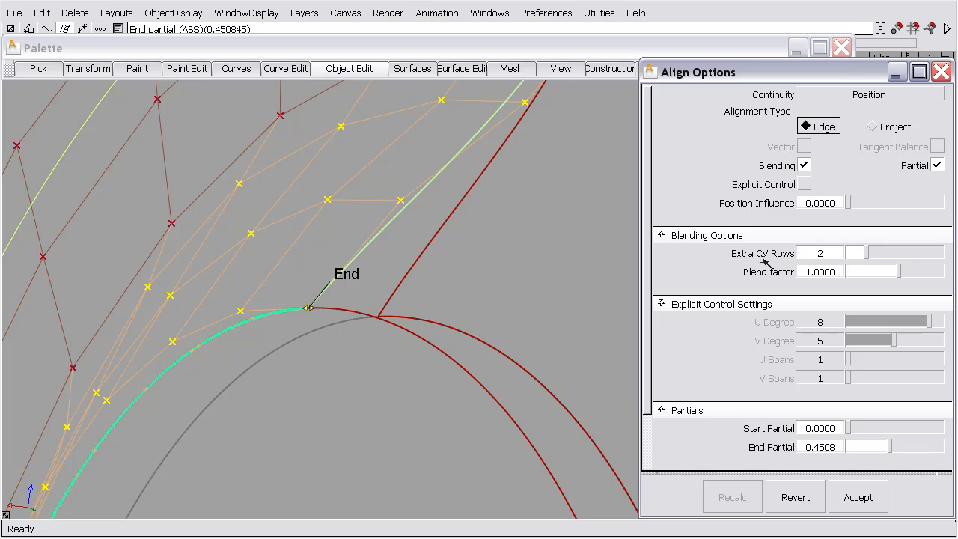
pyautogui.keyDown('alt'); pyautogui.keyDown('shift'); pyautogui.moveTo(527, 196); pyautogui.dragTo(517, 308, button='right'); pyautogui.keyUp('shift'); pyautogui.keyUp('alt')
pyautogui.keyDown('alt'); pyautogui.keyDown('shift'); pyautogui.moveTo(405, 272); pyautogui.dragTo(438, 322, button='middle'); pyautogui.keyUp('shift'); pyautogui.keyUp('alt')
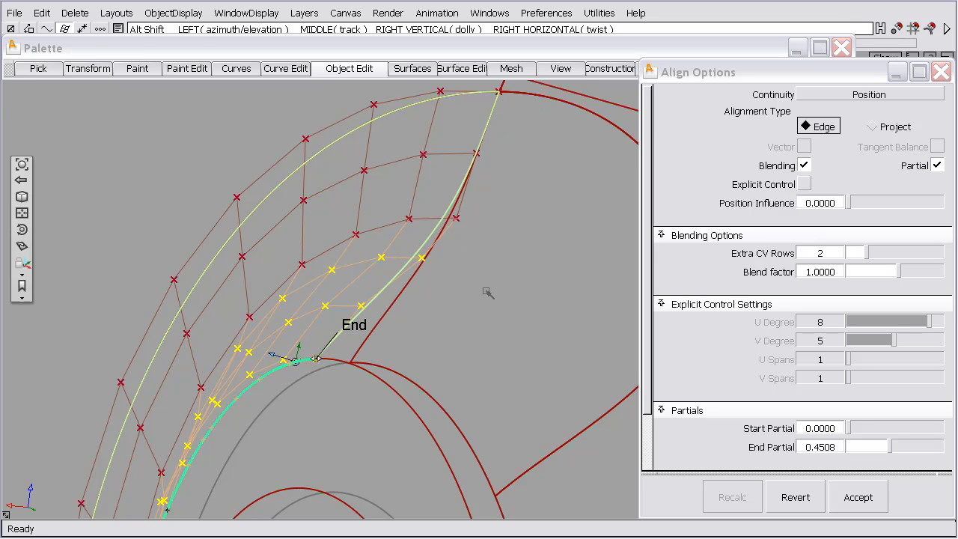
# Inspect the blended CV rows side-on near the End corner and set the Blend factor to 0
pyautogui.keyDown('alt'); pyautogui.keyDown('shift'); pyautogui.moveTo(509, 168); pyautogui.dragTo(330, 301); pyautogui.keyUp('shift'); pyautogui.keyUp('alt')
pyautogui.keyDown('alt'); pyautogui.keyDown('shift'); pyautogui.moveTo(329, 302); pyautogui.dragTo(306, 238, button='right'); pyautogui.keyUp('shift'); pyautogui.keyUp('alt')
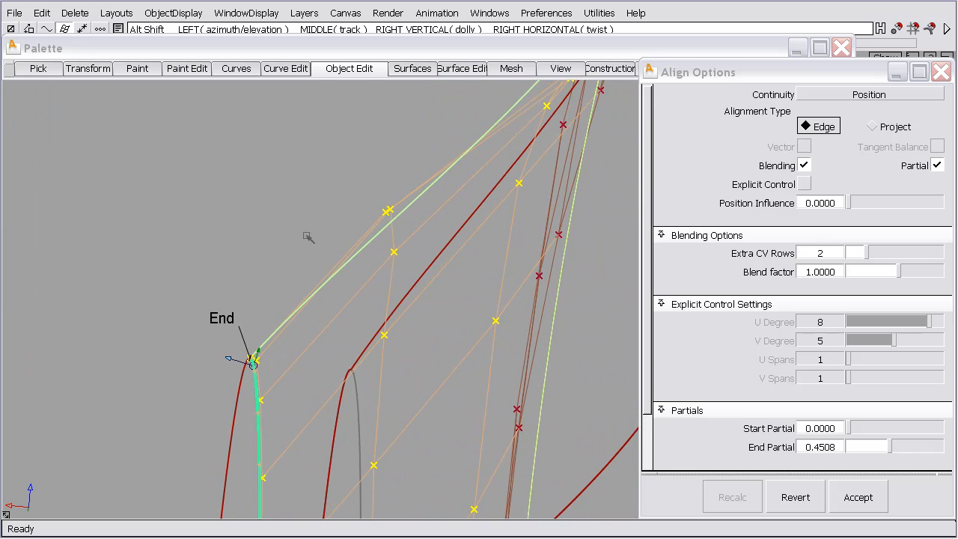
pyautogui.keyDown('alt'); pyautogui.keyDown('shift'); pyautogui.moveTo(258, 294); pyautogui.dragTo(270, 267); pyautogui.keyUp('shift'); pyautogui.keyUp('alt')
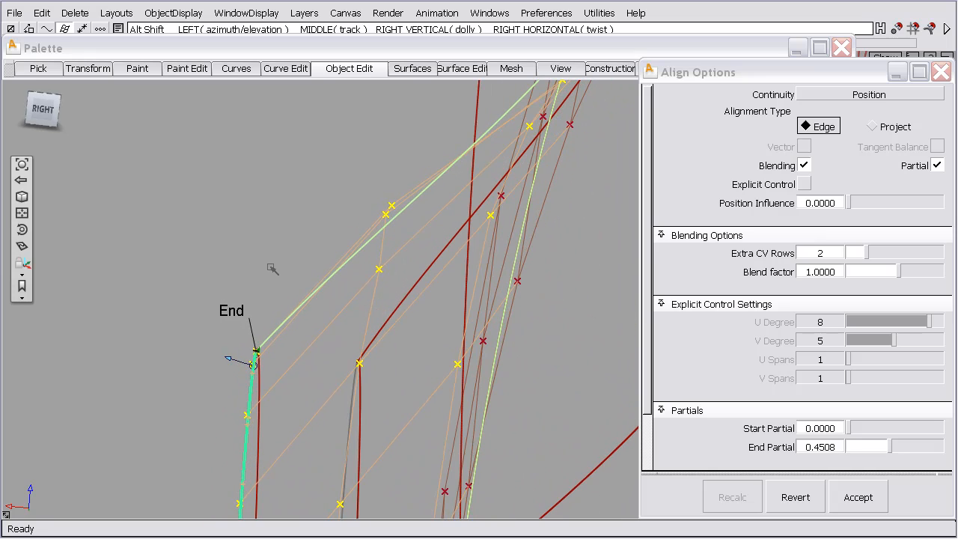
pyautogui.keyDown('alt'); pyautogui.keyDown('shift'); pyautogui.moveTo(408, 296); pyautogui.dragTo(362, 328); pyautogui.keyUp('shift'); pyautogui.keyUp('alt')
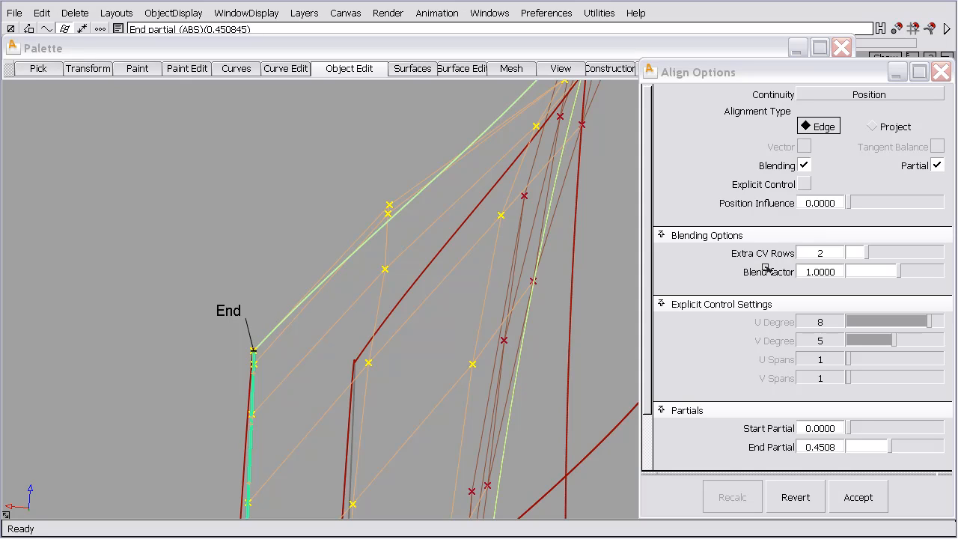
pyautogui.doubleClick(816, 271)
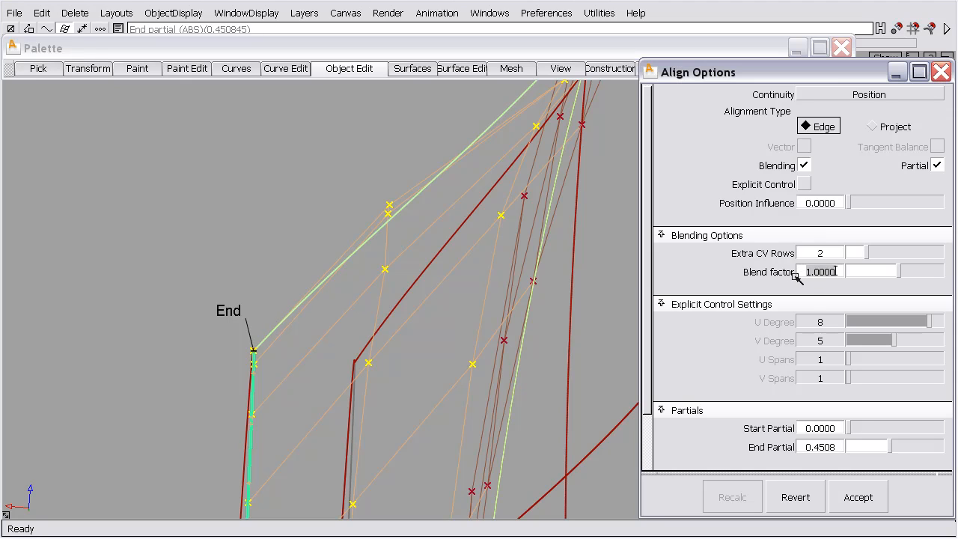
pyautogui.write('0')
pyautogui.press('Return')
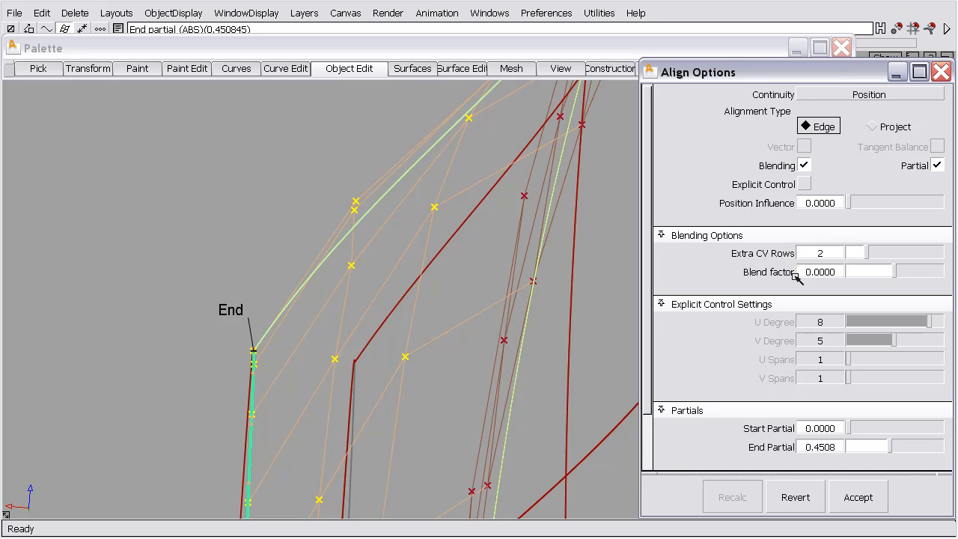
# Finish the partial alignment and duplicate the facing edge of the neighbouring unaligned patch as a free curve
pyautogui.moveTo(362, 363)
pyautogui.keyDown('alt'); pyautogui.keyDown('shift'); pyautogui.mouseDown()
pyautogui.moveTo(419, 368)
pyautogui.moveTo(378, 372)
pyautogui.mouseUp(); pyautogui.keyUp('shift'); pyautogui.keyUp('alt')
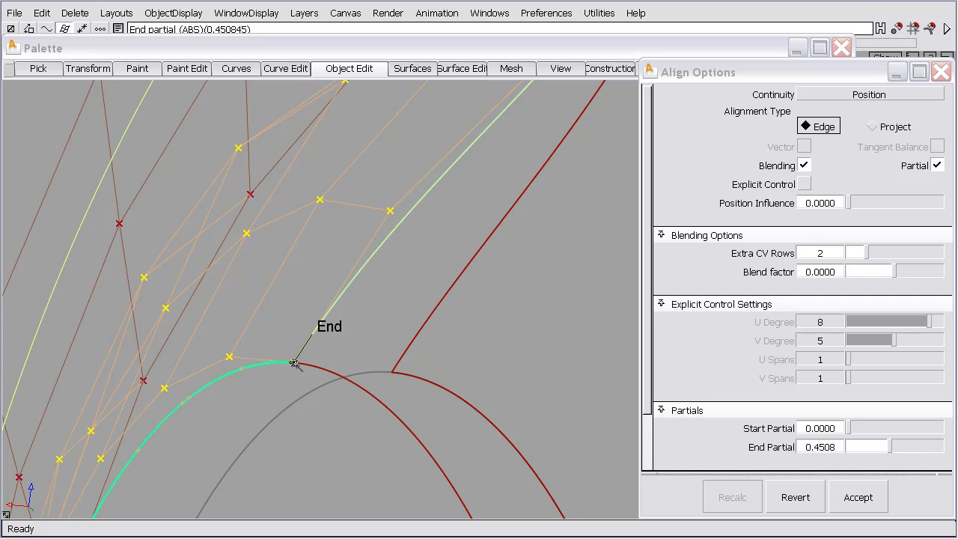
pyautogui.keyDown('alt'); pyautogui.keyDown('shift'); pyautogui.moveTo(391, 213); pyautogui.dragTo(430, 160); pyautogui.keyUp('shift'); pyautogui.keyUp('alt')
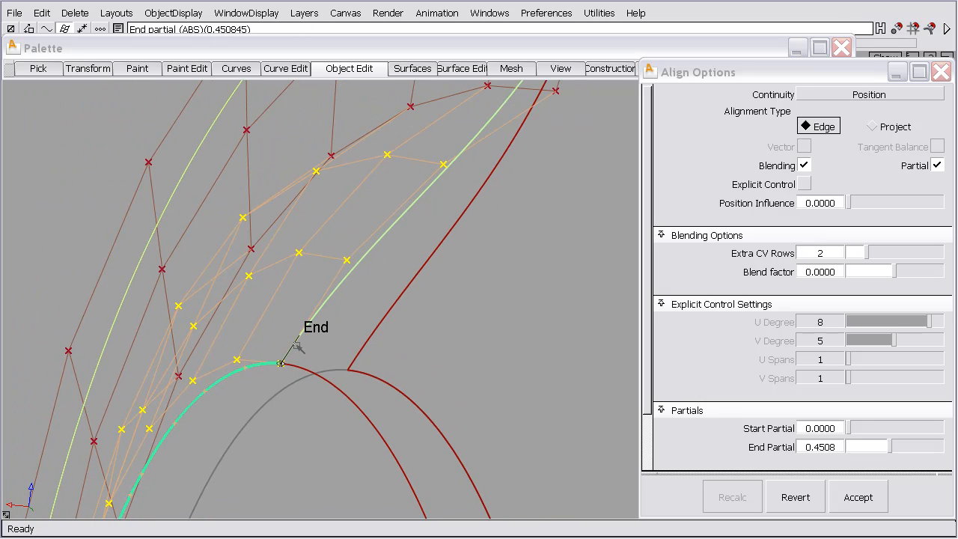
pyautogui.keyDown('alt'); pyautogui.keyDown('shift'); pyautogui.moveTo(312, 190); pyautogui.dragTo(414, 227); pyautogui.keyUp('shift'); pyautogui.keyUp('alt')
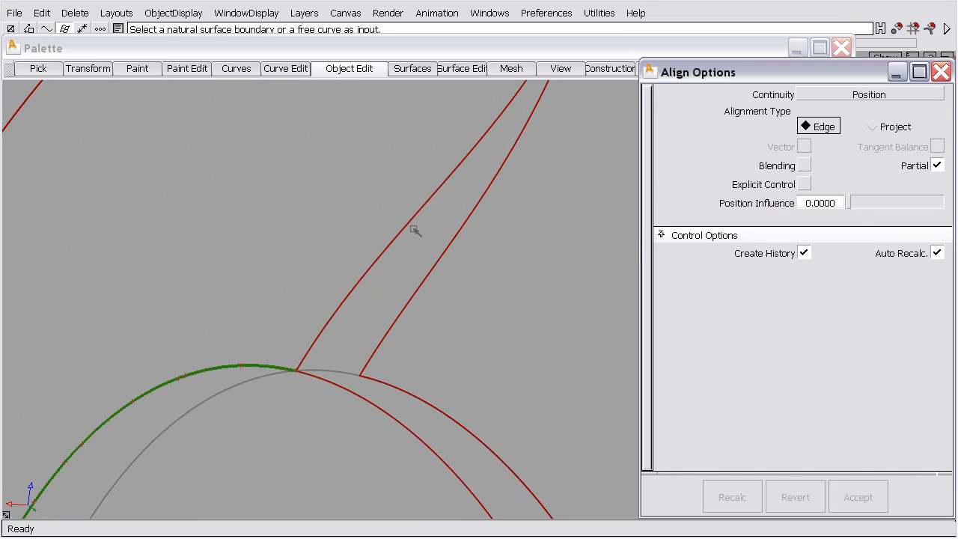
pyautogui.click(296, 70)
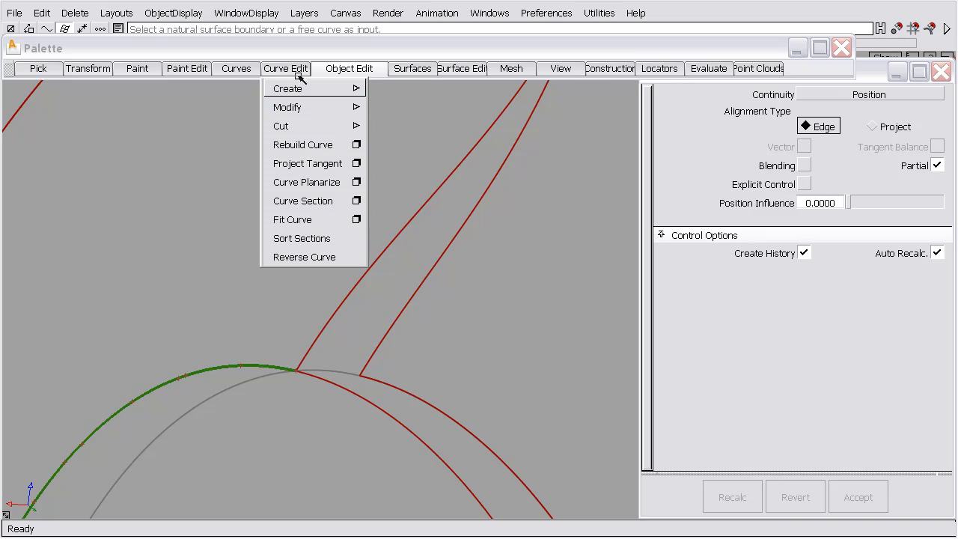
pyautogui.moveTo(295, 94)
pyautogui.click(415, 90)
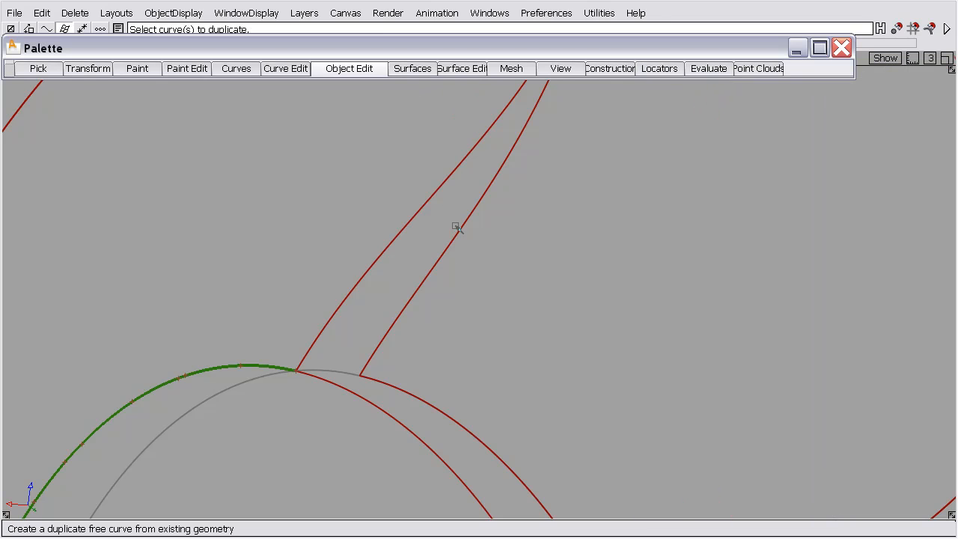
pyautogui.click(457, 233)
# Set the duplicated curve's pivot at its wheel-arch end and move the curve onto the aligned patch's corner
pyautogui.keyDown('ctrl'); pyautogui.keyDown('shift'); pyautogui.moveTo(455, 309); pyautogui.dragTo(378, 388); pyautogui.keyUp('shift'); pyautogui.keyUp('ctrl')
pyautogui.click(359, 374)
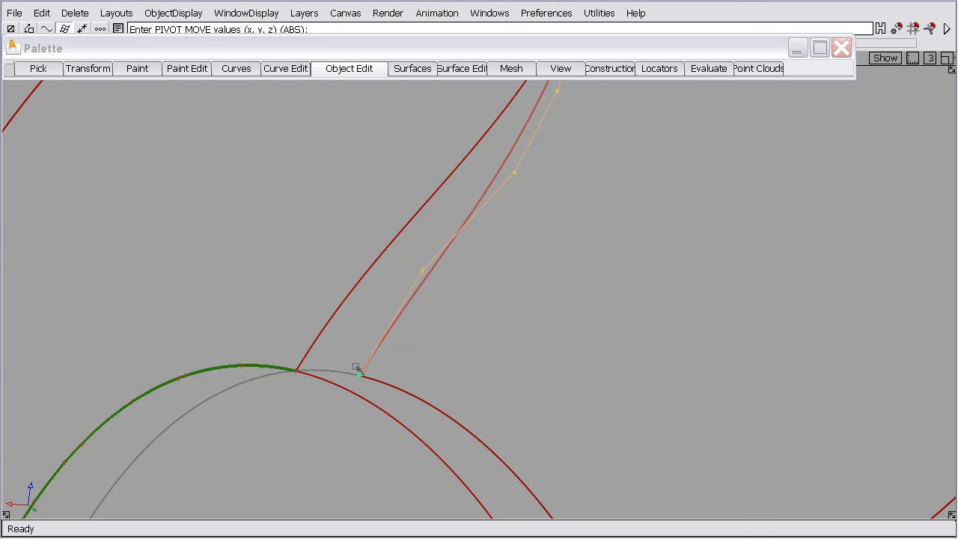
pyautogui.moveTo(339, 317)
pyautogui.mouseDown()
pyautogui.moveTo(252, 414)
pyautogui.moveTo(335, 262)
pyautogui.mouseUp()
# Display the control CVs and hull of the aligned patch
pyautogui.keyDown('ctrl'); pyautogui.keyDown('shift'); pyautogui.moveTo(508, 229); pyautogui.dragTo(418, 229); pyautogui.keyUp('shift'); pyautogui.keyUp('ctrl')
pyautogui.click(413, 235)
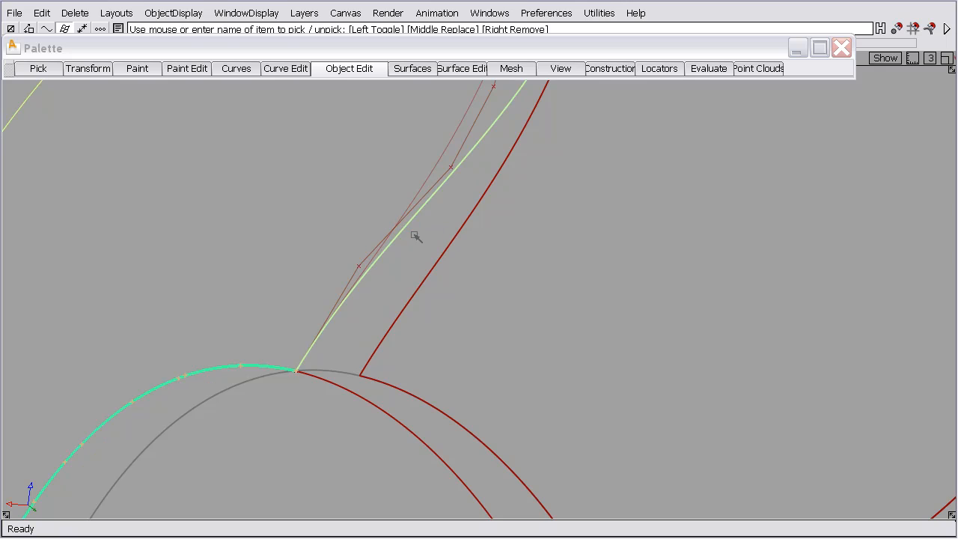
pyautogui.click(186, 13)
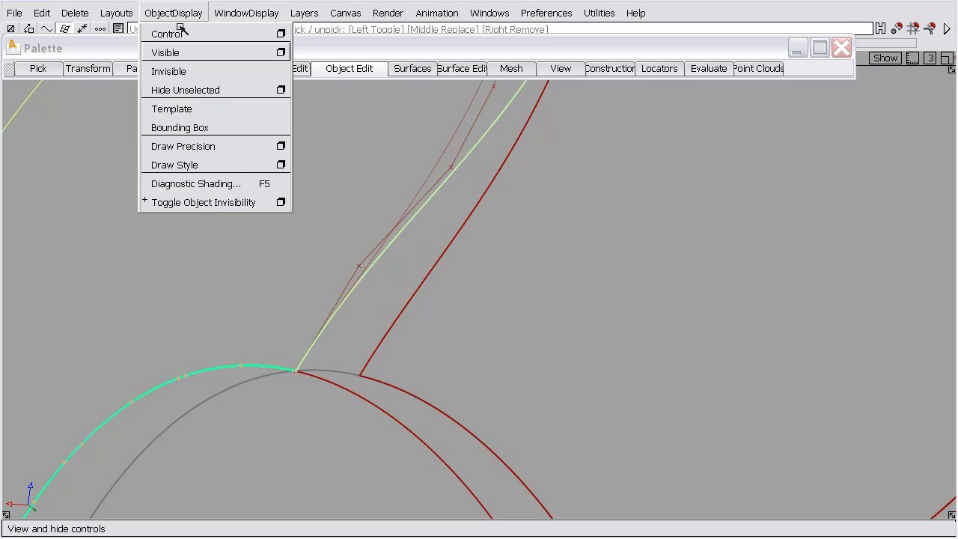
pyautogui.click(179, 32)
# Compare the aligned patch's first edge CVs with the CVs of the moved duplicate curve, up close and from several angles
pyautogui.keyDown('ctrl'); pyautogui.keyDown('shift'); pyautogui.moveTo(409, 254); pyautogui.dragTo(432, 308); pyautogui.keyUp('shift'); pyautogui.keyUp('ctrl')
pyautogui.keyDown('alt'); pyautogui.keyDown('shift'); pyautogui.moveTo(364, 275); pyautogui.dragTo(389, 295); pyautogui.keyUp('shift'); pyautogui.keyUp('alt')
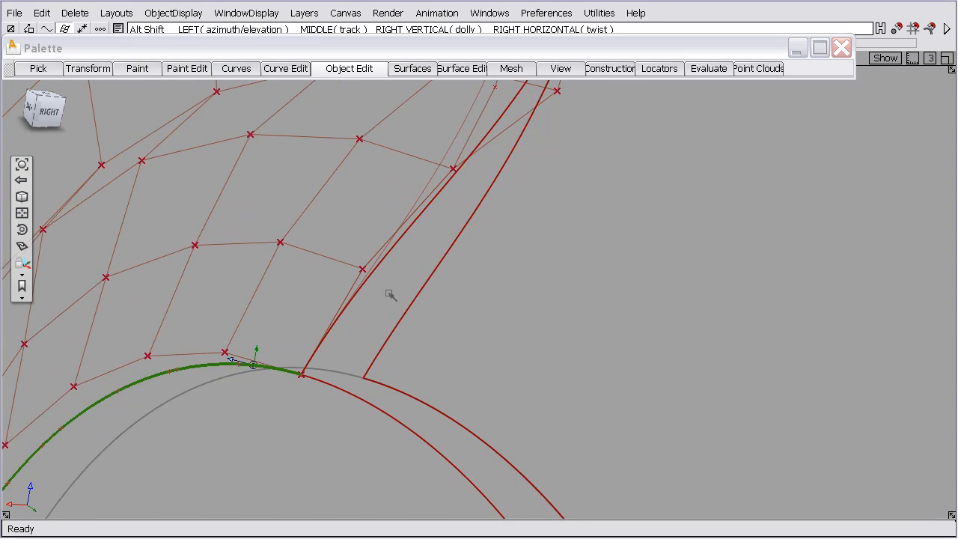
pyautogui.keyDown('alt'); pyautogui.keyDown('shift'); pyautogui.moveTo(389, 295); pyautogui.dragTo(418, 269, button='right'); pyautogui.keyUp('shift'); pyautogui.keyUp('alt')
pyautogui.keyDown('alt'); pyautogui.keyDown('shift'); pyautogui.moveTo(417, 269); pyautogui.dragTo(391, 343, button='middle'); pyautogui.keyUp('shift'); pyautogui.keyUp('alt')
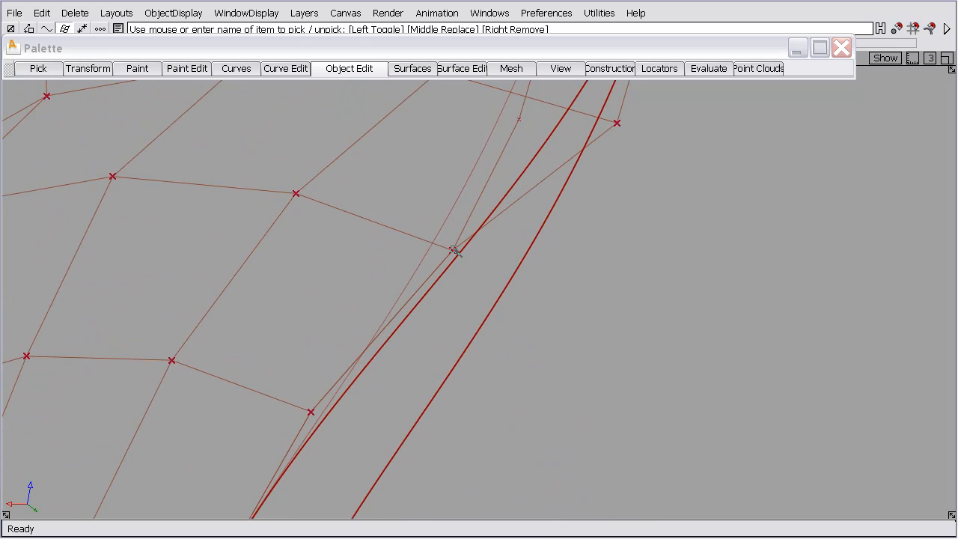
pyautogui.keyDown('alt'); pyautogui.keyDown('shift'); pyautogui.moveTo(347, 430); pyautogui.dragTo(364, 384); pyautogui.keyUp('shift'); pyautogui.keyUp('alt')
pyautogui.keyDown('ctrl'); pyautogui.keyDown('shift'); pyautogui.moveTo(273, 234); pyautogui.dragTo(418, 226); pyautogui.keyUp('shift'); pyautogui.keyUp('ctrl')
pyautogui.moveTo(348, 192); pyautogui.dragTo(391, 197)
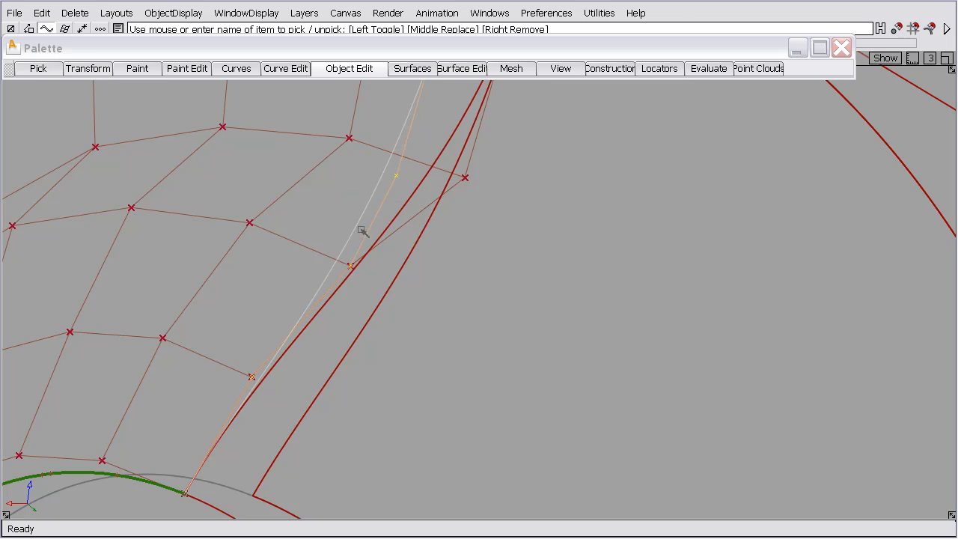
pyautogui.keyDown('ctrl'); pyautogui.keyDown('shift'); pyautogui.moveTo(378, 240); pyautogui.dragTo(298, 247, button='middle'); pyautogui.keyUp('shift'); pyautogui.keyUp('ctrl')
pyautogui.keyDown('alt'); pyautogui.keyDown('shift'); pyautogui.moveTo(293, 245); pyautogui.dragTo(331, 255); pyautogui.keyUp('shift'); pyautogui.keyUp('alt')
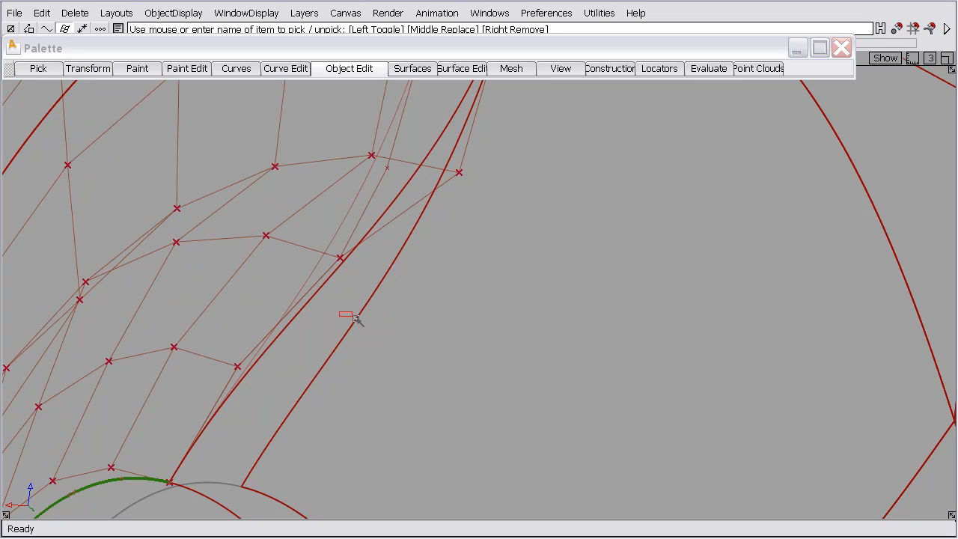
# Display the control CVs and hull of the neighbouring unaligned patch and clear the selection
pyautogui.click(377, 331)
pyautogui.click(176, 13)
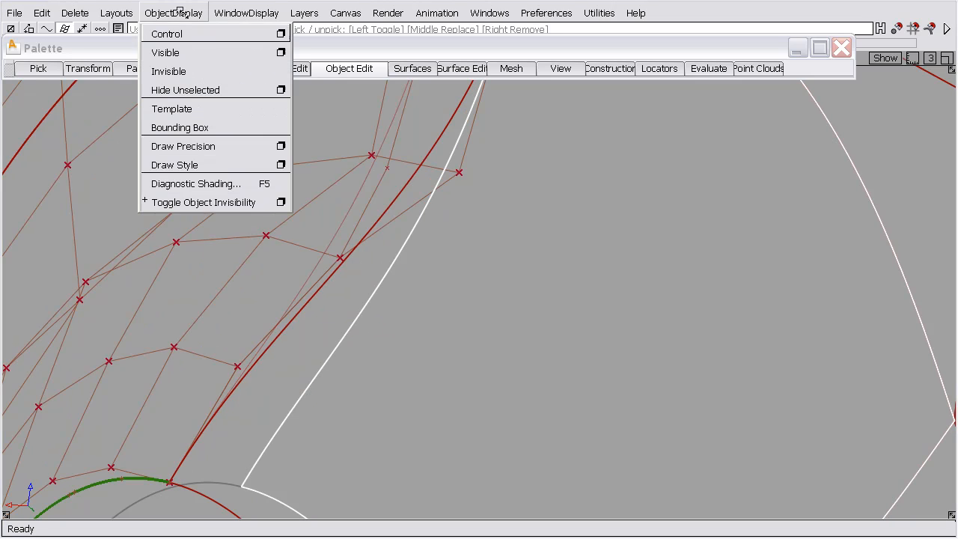
pyautogui.click(168, 33)
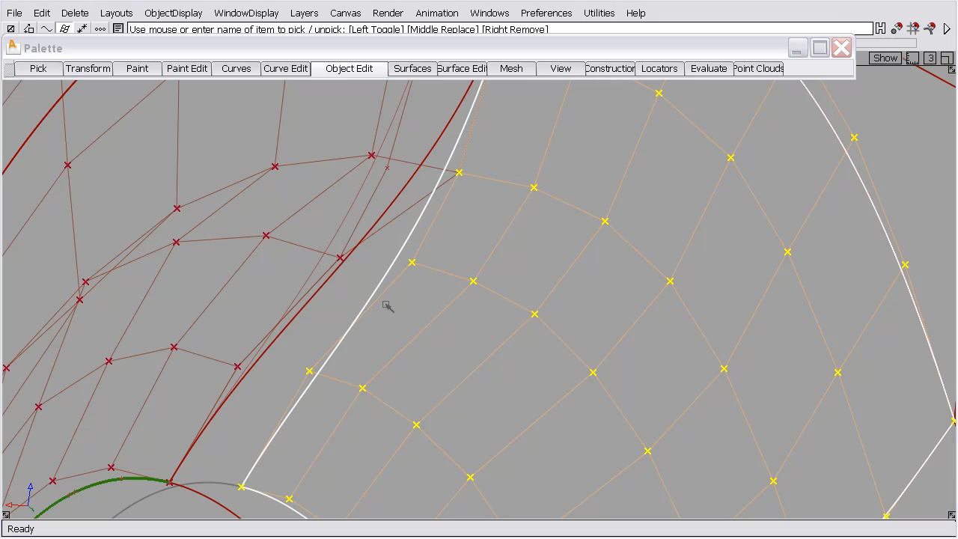
pyautogui.keyDown('ctrl'); pyautogui.keyDown('shift'); pyautogui.moveTo(385, 302); pyautogui.dragTo(386, 268); pyautogui.keyUp('shift'); pyautogui.keyUp('ctrl')
# Delete the duplicated reference curve between the two patches
pyautogui.keyDown('ctrl'); pyautogui.keyDown('shift'); pyautogui.moveTo(288, 177); pyautogui.dragTo(325, 178); pyautogui.keyUp('shift'); pyautogui.keyUp('ctrl')
pyautogui.click(383, 208)
pyautogui.press('Delete')
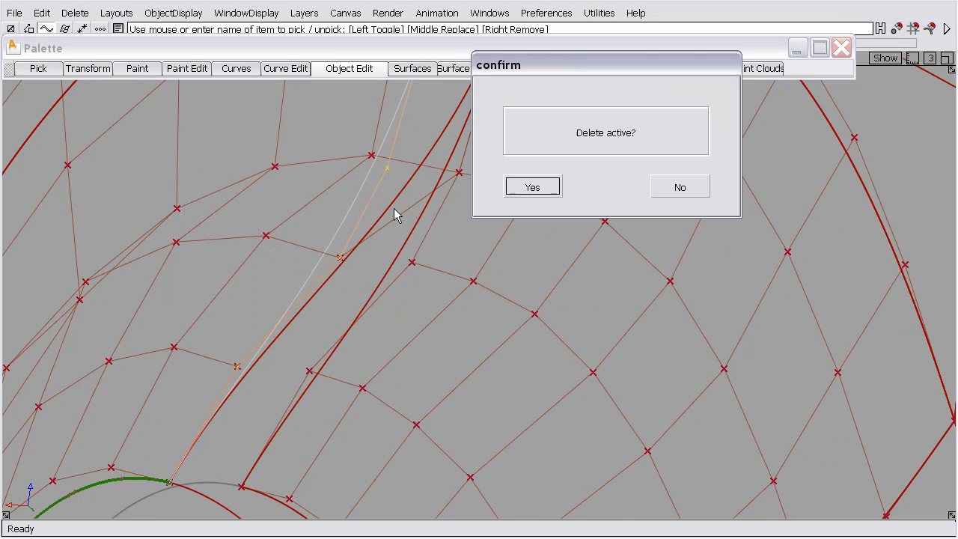
pyautogui.press('Return')
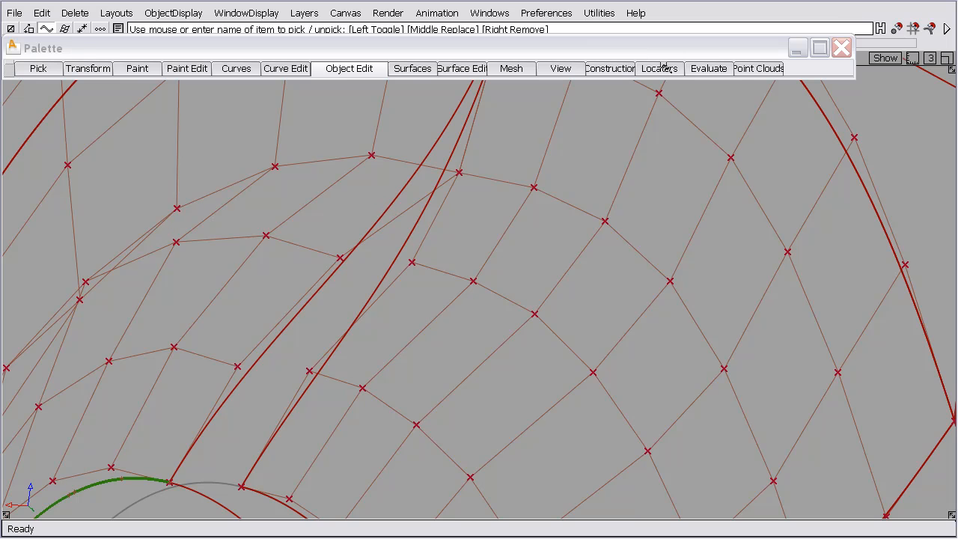
# Measure the distance between the wheel-arch corner CVs on the facing edges of the two patches
pyautogui.click(663, 68)
pyautogui.moveTo(668, 126)
pyautogui.click(757, 128)
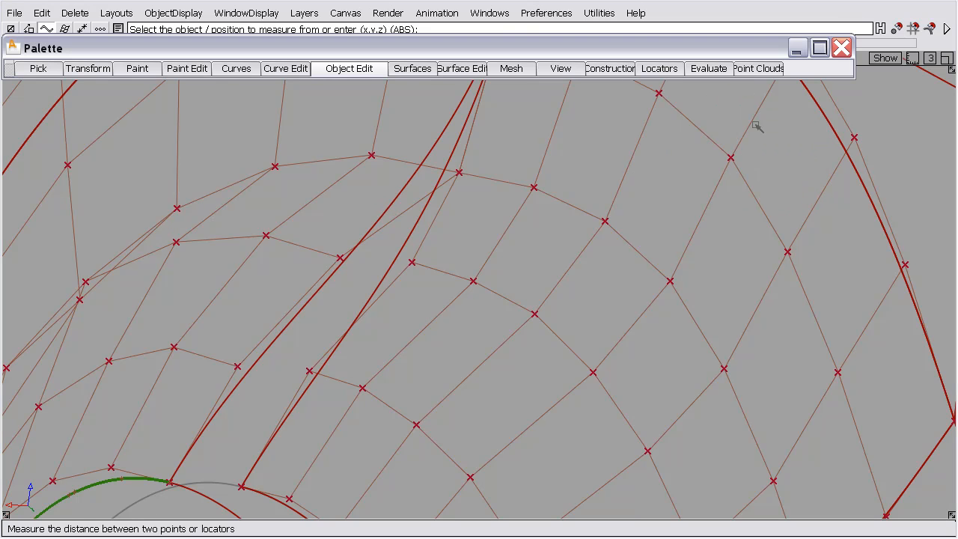
pyautogui.keyDown('alt'); pyautogui.keyDown('shift'); pyautogui.moveTo(226, 406); pyautogui.dragTo(365, 237, button='middle'); pyautogui.keyUp('shift'); pyautogui.keyUp('alt')
pyautogui.keyDown('alt'); pyautogui.keyDown('shift'); pyautogui.moveTo(365, 237); pyautogui.dragTo(389, 295); pyautogui.keyUp('shift'); pyautogui.keyUp('alt')
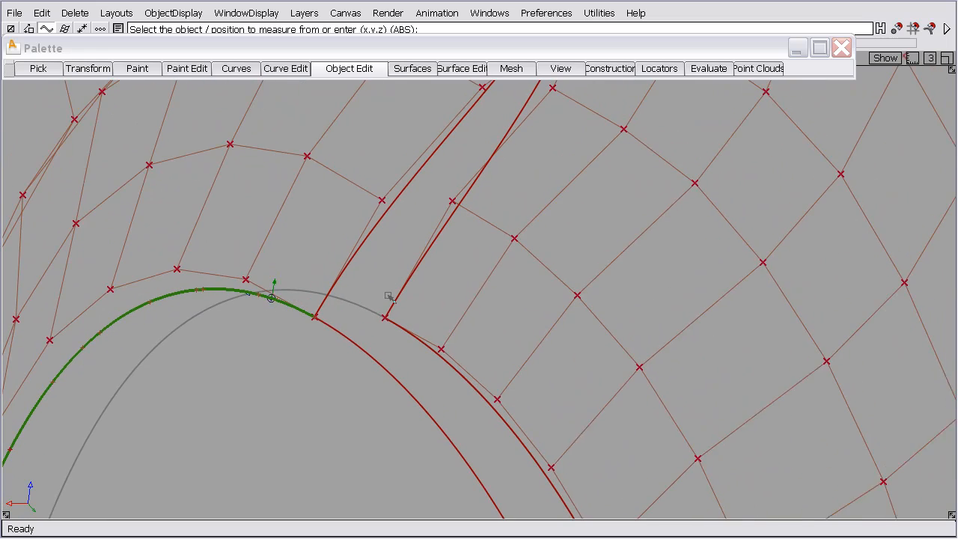
pyautogui.click(313, 324)
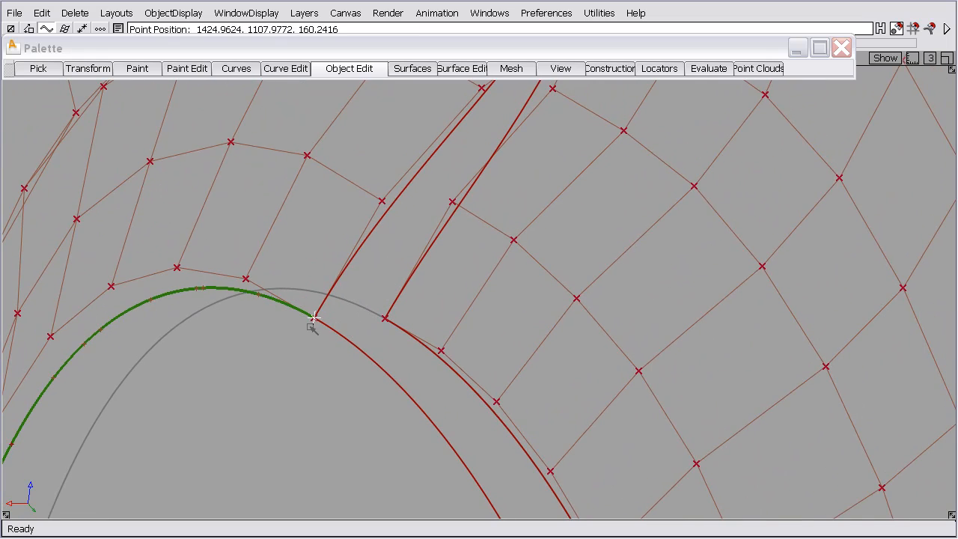
pyautogui.click(372, 321)
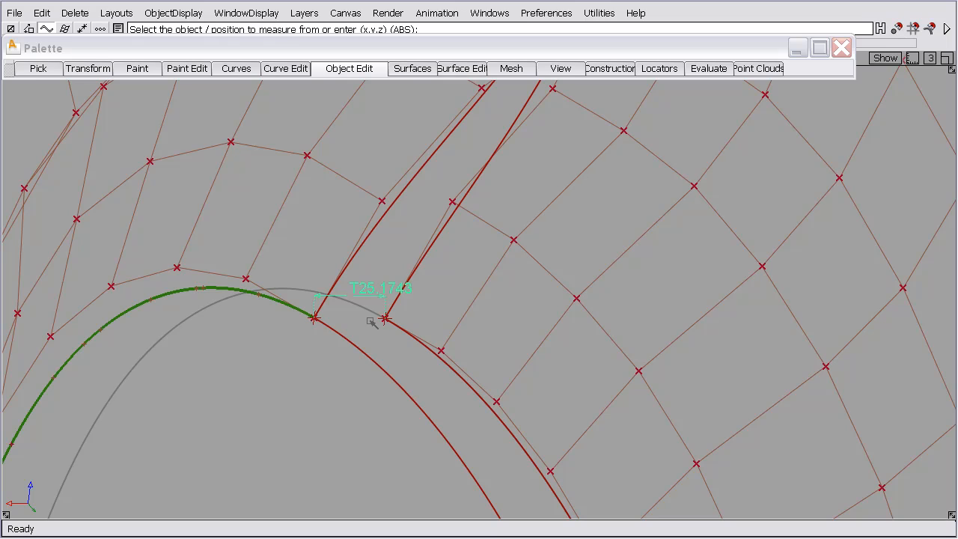
# Measure the distances between the second and third CV pairs along the two patches' facing edges
pyautogui.click(382, 201)
pyautogui.click(452, 200)
pyautogui.keyDown('alt'); pyautogui.keyDown('shift'); pyautogui.moveTo(506, 193); pyautogui.dragTo(462, 215, button='middle'); pyautogui.keyUp('shift'); pyautogui.keyUp('alt')
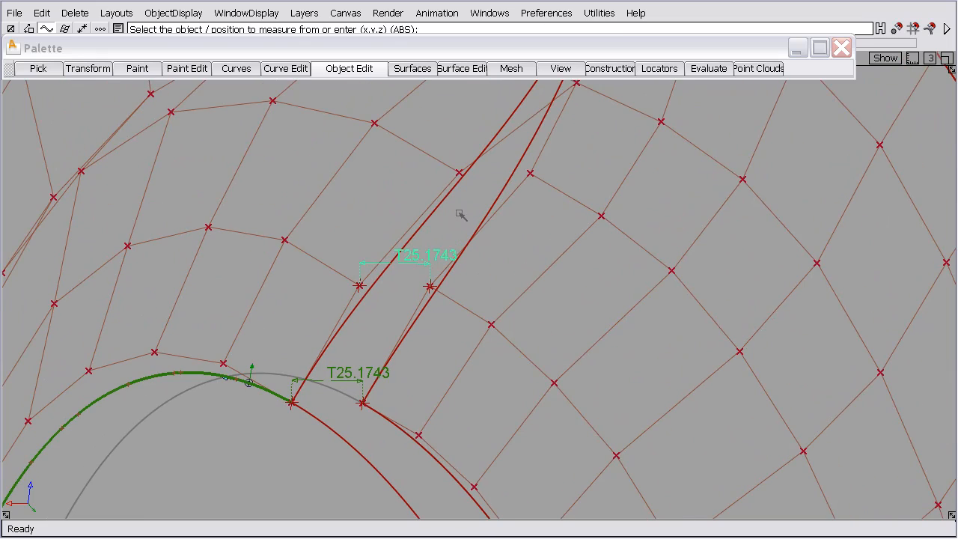
pyautogui.click(455, 171)
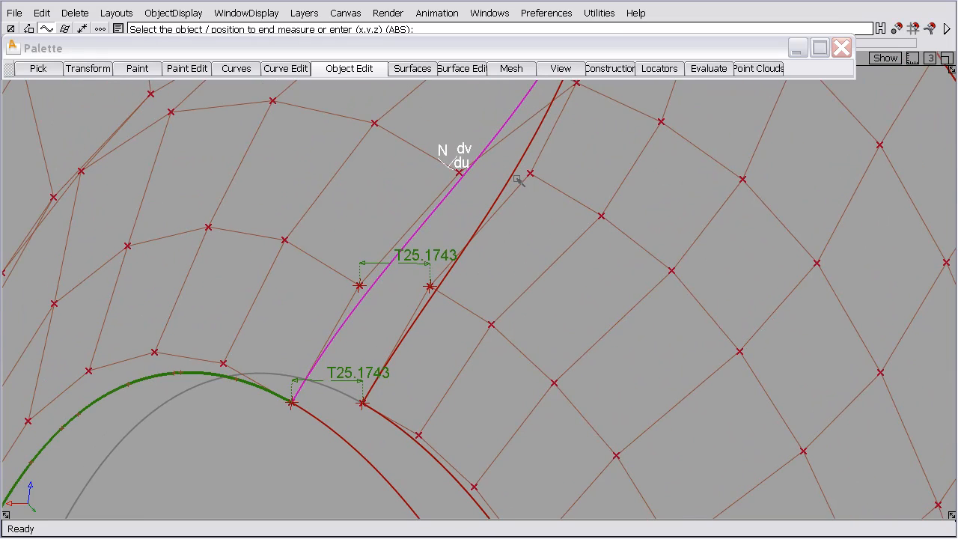
pyautogui.press('Delete')
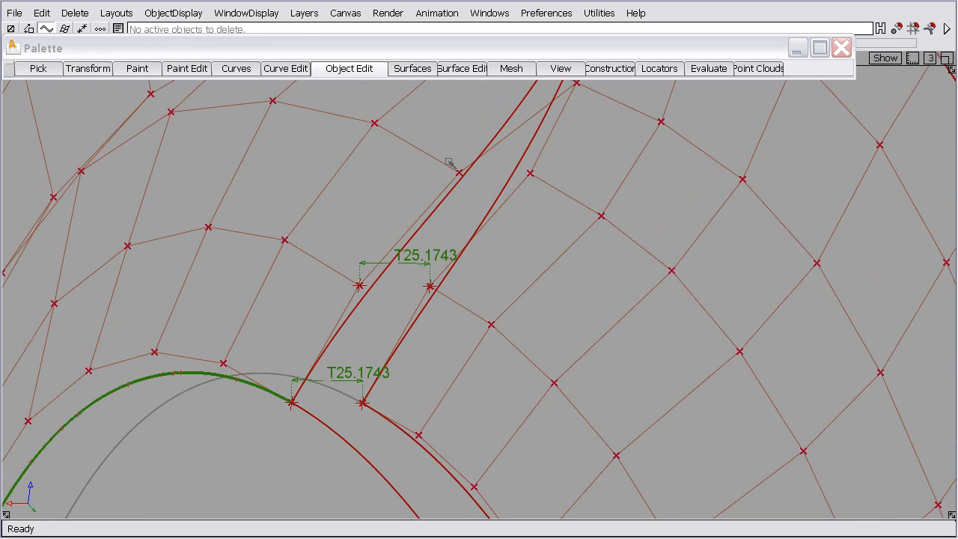
pyautogui.click(529, 173)
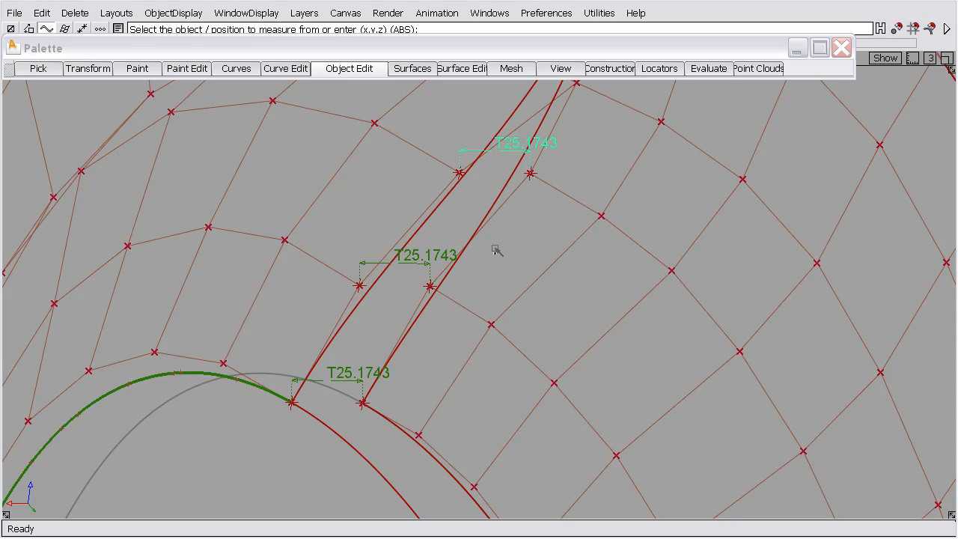
# Check the measured CV offsets from other angles and delete all locators
pyautogui.keyDown('alt'); pyautogui.keyDown('shift'); pyautogui.moveTo(511, 186); pyautogui.dragTo(526, 119); pyautogui.keyUp('shift'); pyautogui.keyUp('alt')
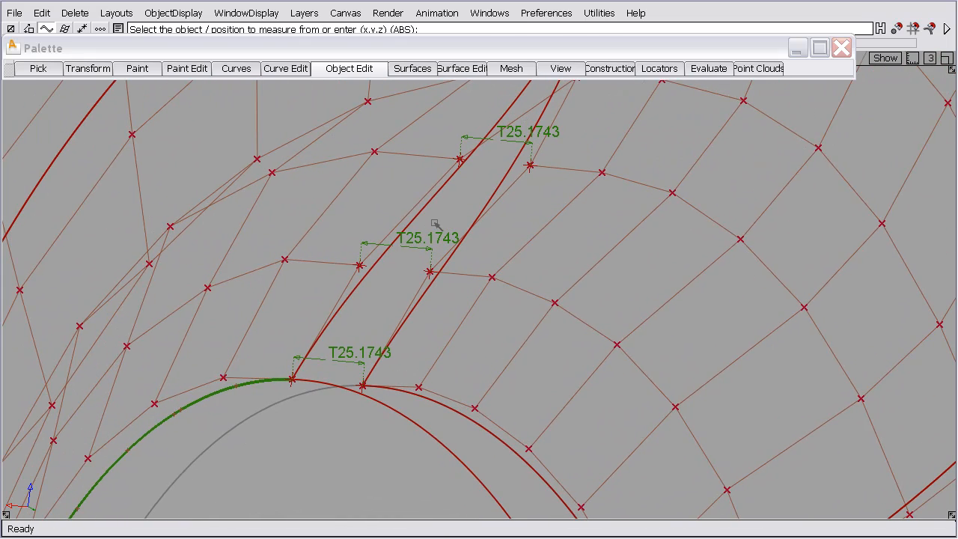
pyautogui.moveTo(435, 224)
pyautogui.keyDown('alt'); pyautogui.keyDown('shift'); pyautogui.mouseDown()
pyautogui.moveTo(440, 189)
pyautogui.moveTo(438, 310)
pyautogui.moveTo(396, 342)
pyautogui.moveTo(431, 217)
pyautogui.mouseUp(); pyautogui.keyUp('shift'); pyautogui.keyUp('alt')
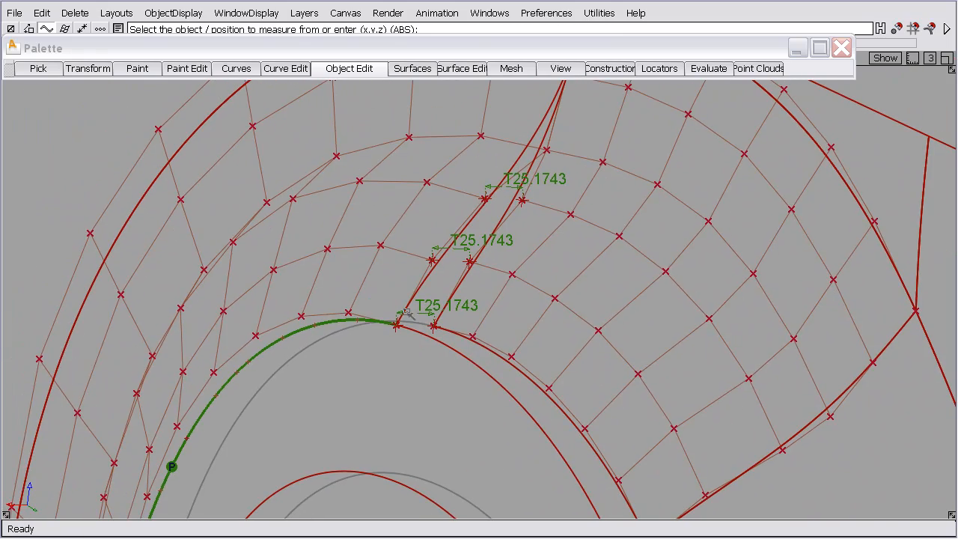
pyautogui.click(75, 13)
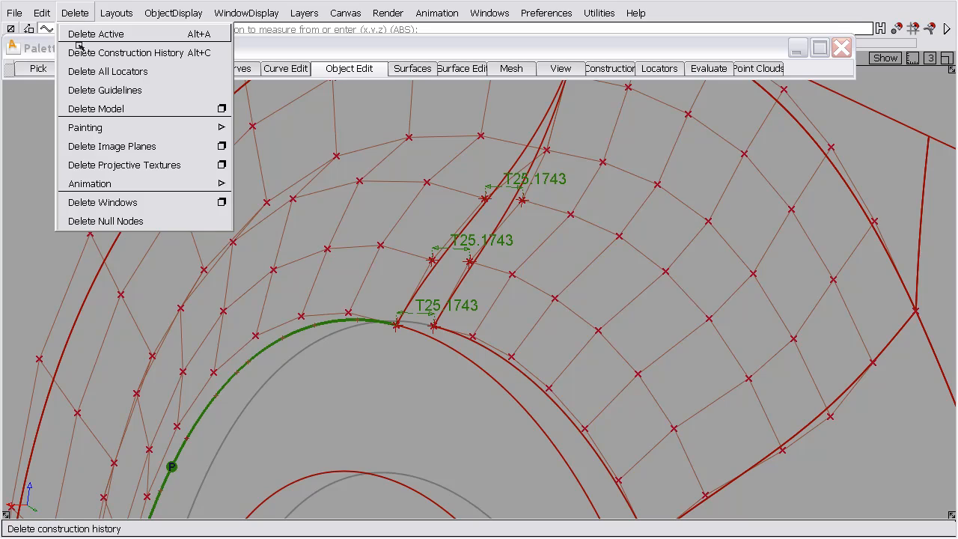
pyautogui.click(90, 72)
# Align the second patch's inner edge to the wheel arch surface edge, using Position continuity, Edge type and Partial
pyautogui.click(348, 68)
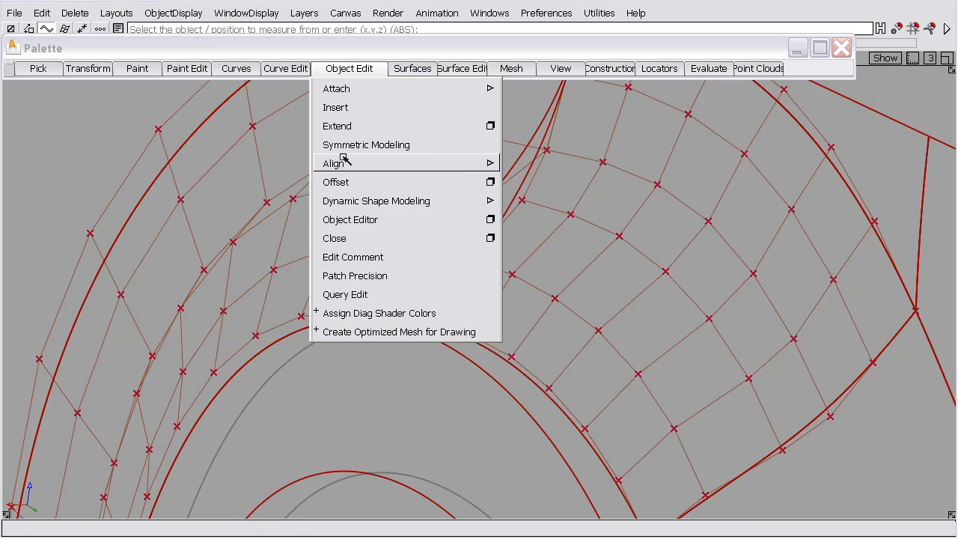
pyautogui.moveTo(479, 163)
pyautogui.click(625, 165)
pyautogui.keyDown('alt'); pyautogui.keyDown('shift'); pyautogui.moveTo(486, 255); pyautogui.dragTo(356, 203, button='middle'); pyautogui.keyUp('shift'); pyautogui.keyUp('alt')
pyautogui.keyDown('alt'); pyautogui.keyDown('shift'); pyautogui.moveTo(357, 203); pyautogui.dragTo(411, 237, button='right'); pyautogui.keyUp('shift'); pyautogui.keyUp('alt')
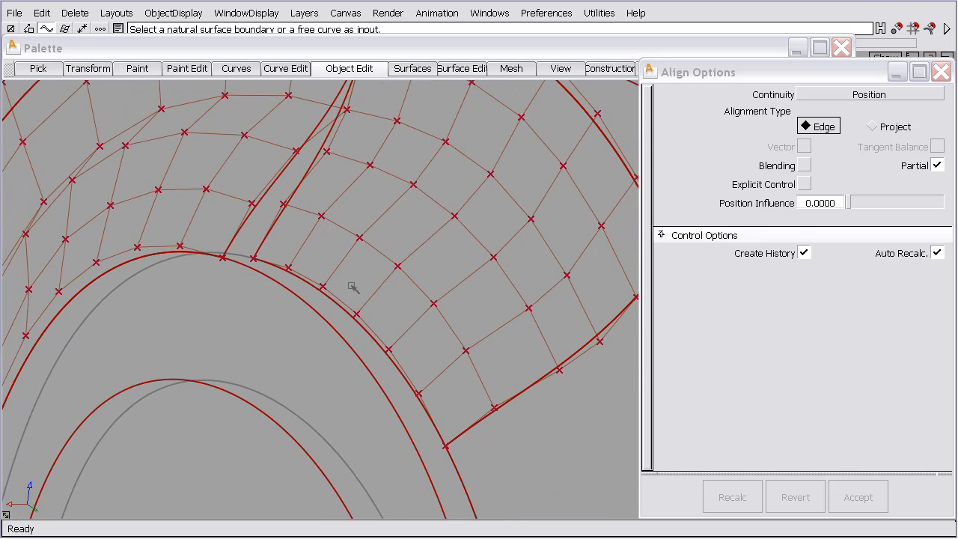
pyautogui.click(311, 286)
pyautogui.click(297, 294)
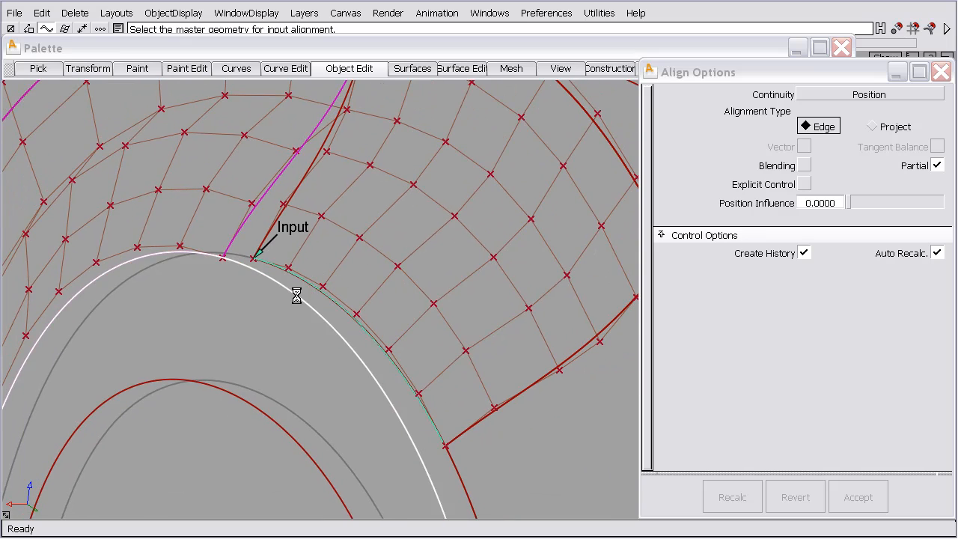
# Enable Blending for the second patch's partial alignment with 2 Extra CV Rows
pyautogui.keyDown('alt'); pyautogui.keyDown('shift'); pyautogui.moveTo(380, 272); pyautogui.dragTo(458, 253, button='middle'); pyautogui.keyUp('shift'); pyautogui.keyUp('alt')
pyautogui.keyDown('alt'); pyautogui.keyDown('shift'); pyautogui.moveTo(458, 253); pyautogui.dragTo(498, 303, button='right'); pyautogui.keyUp('shift'); pyautogui.keyUp('alt')
pyautogui.keyDown('alt'); pyautogui.keyDown('shift'); pyautogui.moveTo(499, 303); pyautogui.dragTo(344, 256); pyautogui.keyUp('shift'); pyautogui.keyUp('alt')
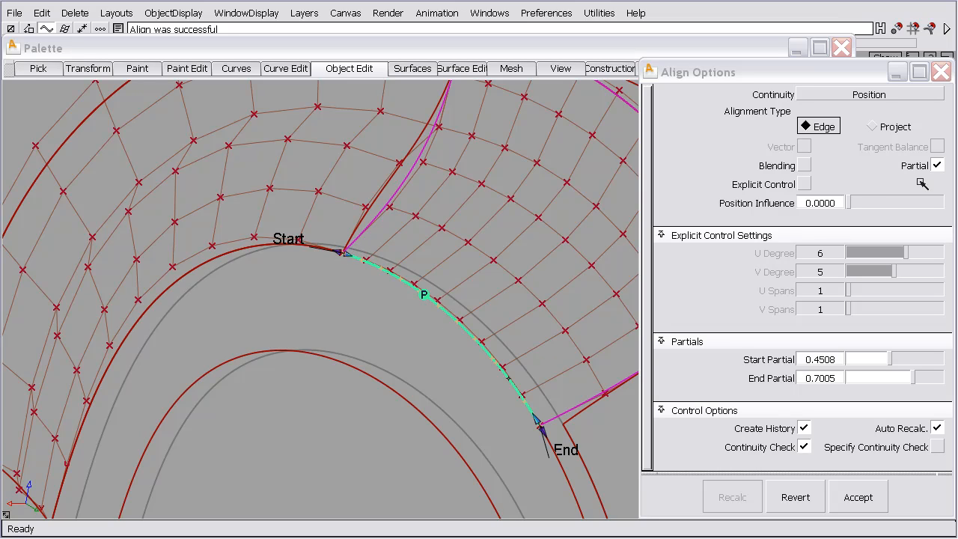
pyautogui.click(805, 165)
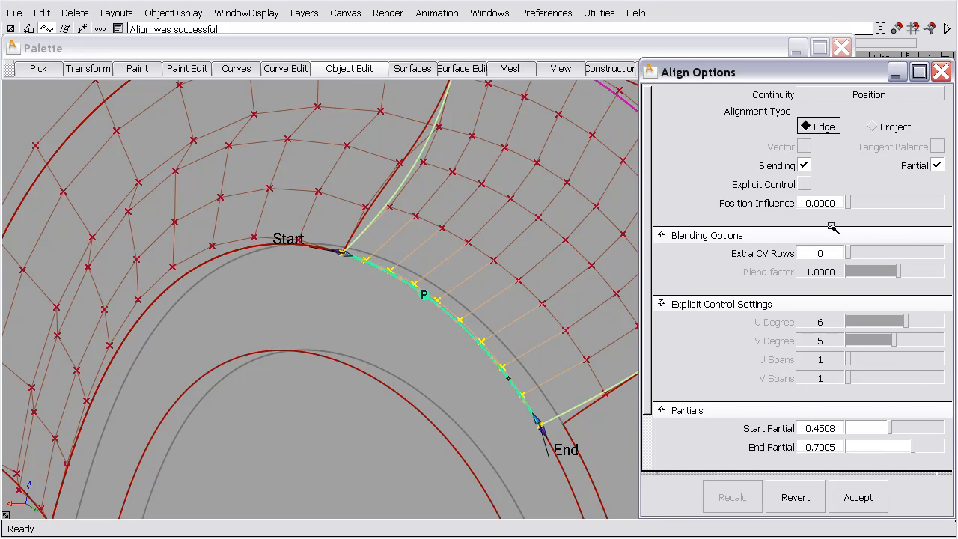
pyautogui.moveTo(851, 253); pyautogui.dragTo(862, 253)
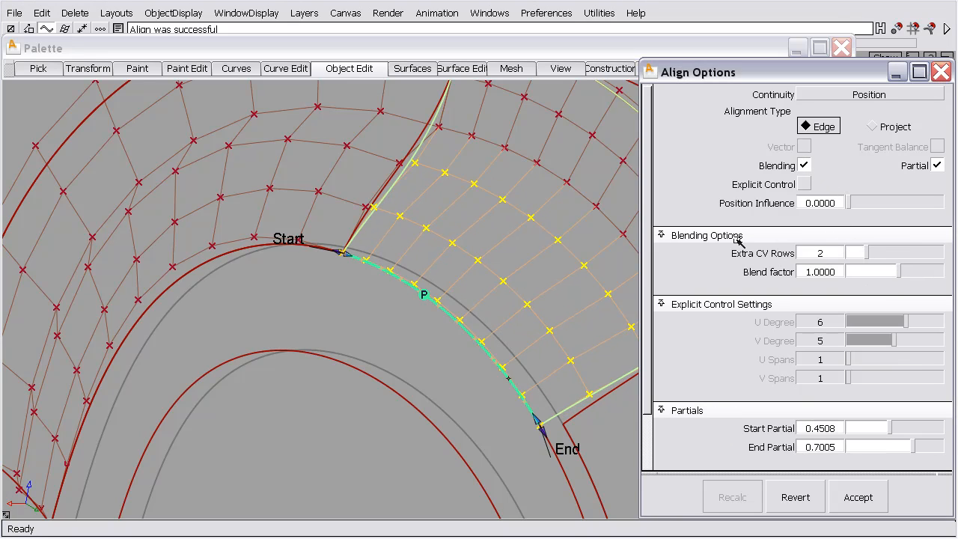
# Turn on Explicit Control for the second patch's blended alignment
pyautogui.keyDown('alt'); pyautogui.keyDown('shift'); pyautogui.moveTo(570, 212); pyautogui.dragTo(563, 240, button='right'); pyautogui.keyUp('shift'); pyautogui.keyUp('alt')
pyautogui.keyDown('alt'); pyautogui.keyDown('shift'); pyautogui.moveTo(563, 240); pyautogui.dragTo(509, 273, button='middle'); pyautogui.keyUp('shift'); pyautogui.keyUp('alt')
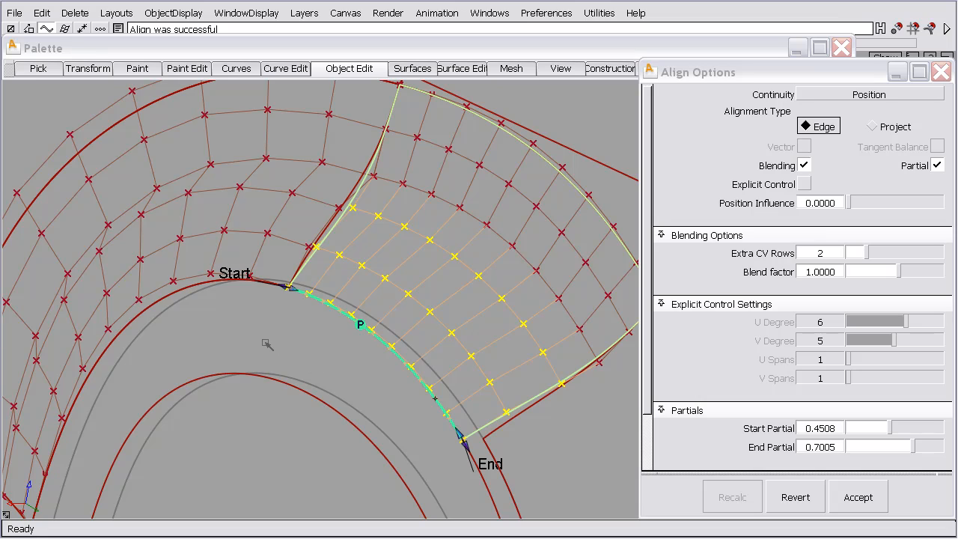
pyautogui.click(806, 184)
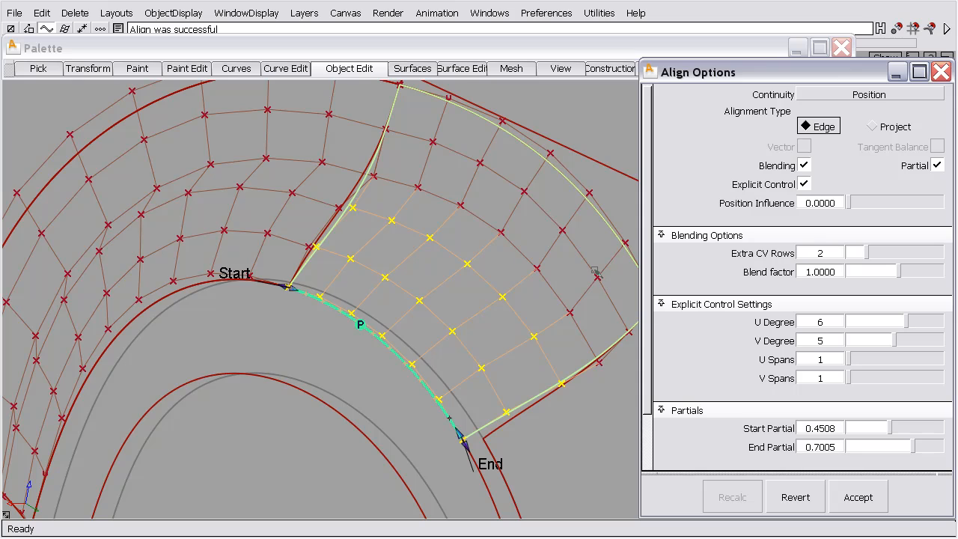
# Set the second patch's Blend factor to 0 and finish its partial alignment
pyautogui.click(833, 272)
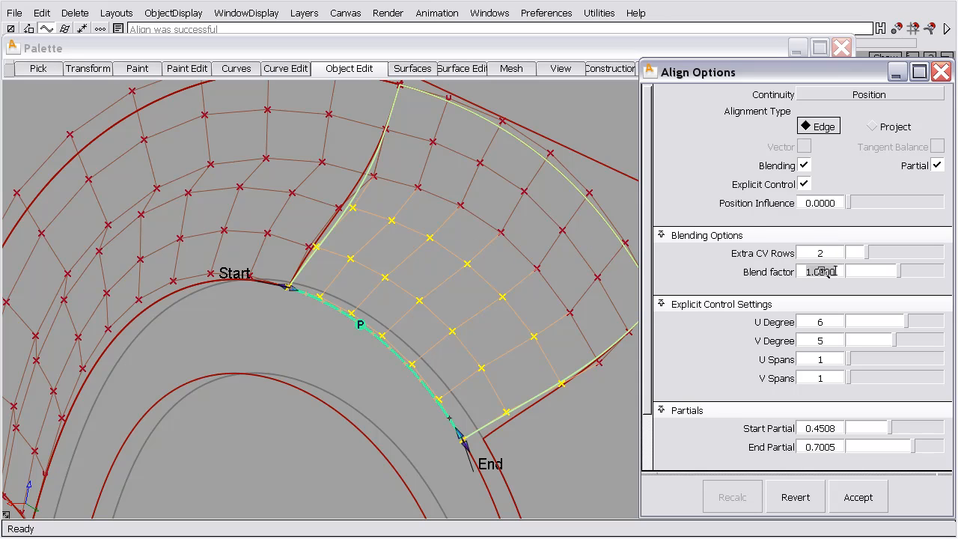
pyautogui.write('0')
pyautogui.press('Return')
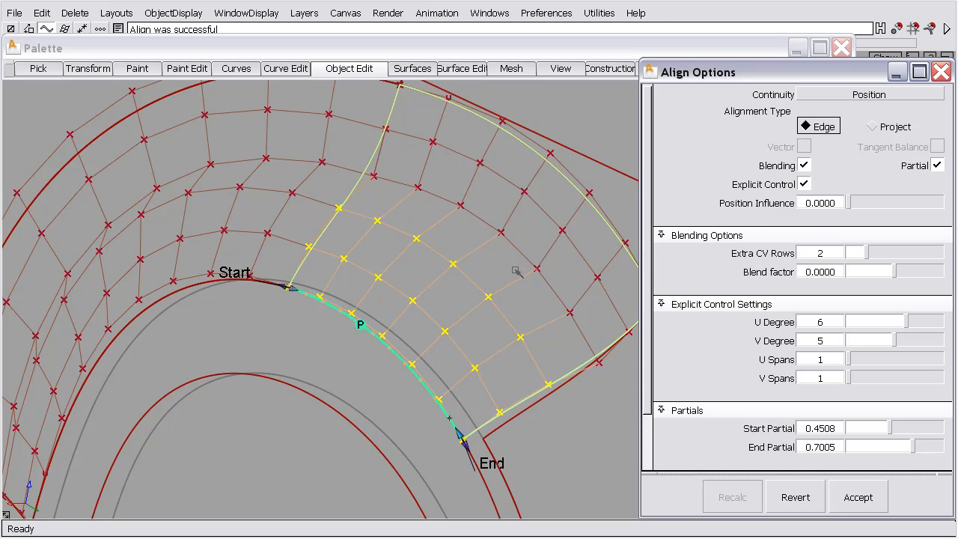
pyautogui.keyDown('alt'); pyautogui.keyDown('shift'); pyautogui.moveTo(515, 271); pyautogui.dragTo(507, 346, button='right'); pyautogui.keyUp('shift'); pyautogui.keyUp('alt')
pyautogui.keyDown('alt'); pyautogui.keyDown('shift'); pyautogui.moveTo(507, 346); pyautogui.dragTo(525, 248); pyautogui.keyUp('shift'); pyautogui.keyUp('alt')
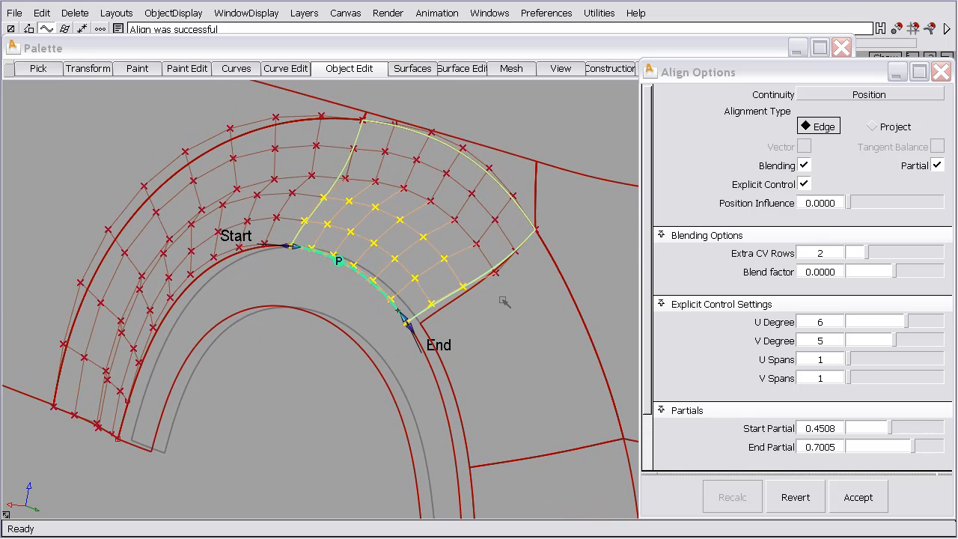
pyautogui.click(503, 299)
# Align the third patch's inner edge partially to the wheel arch edge, with Blending, 2 Extra CV Rows and Blend factor 0
pyautogui.click(448, 372)
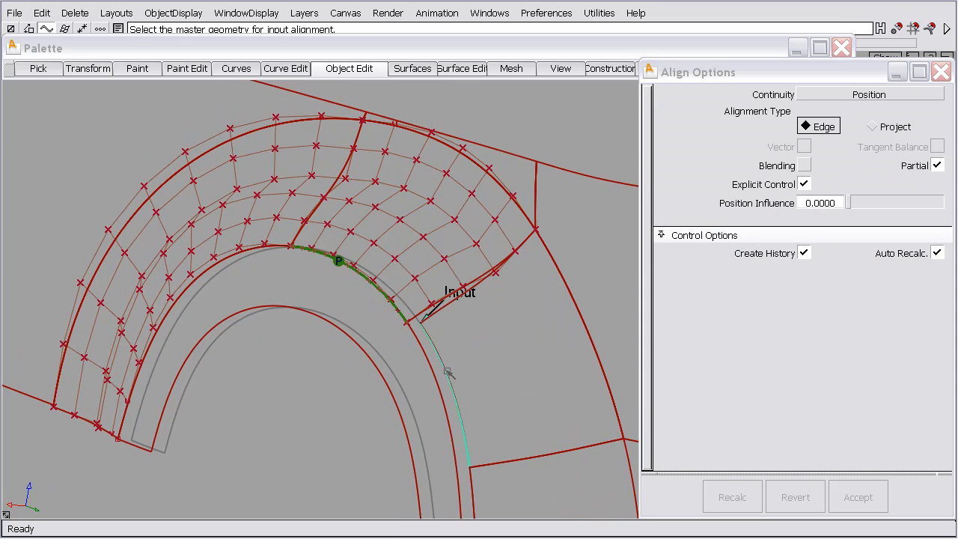
pyautogui.click(434, 372)
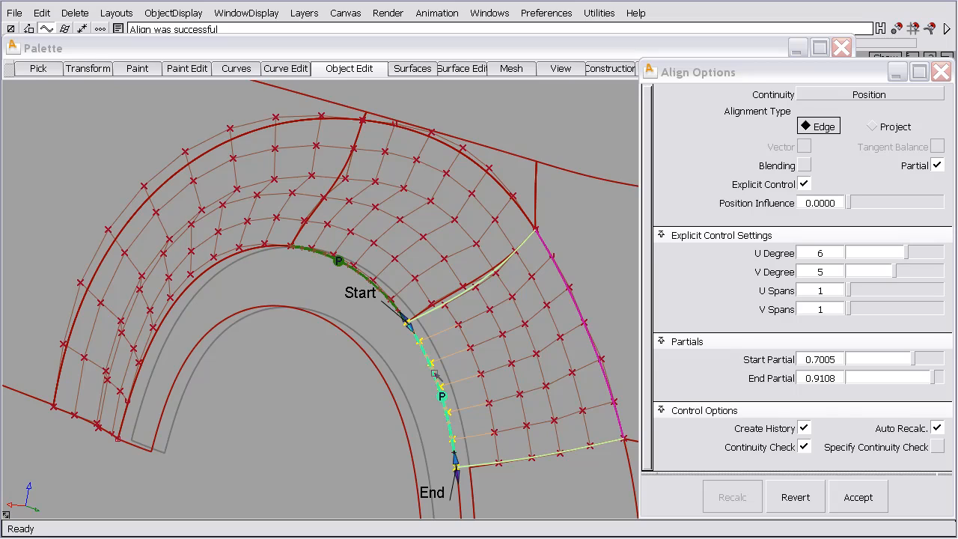
pyautogui.click(804, 166)
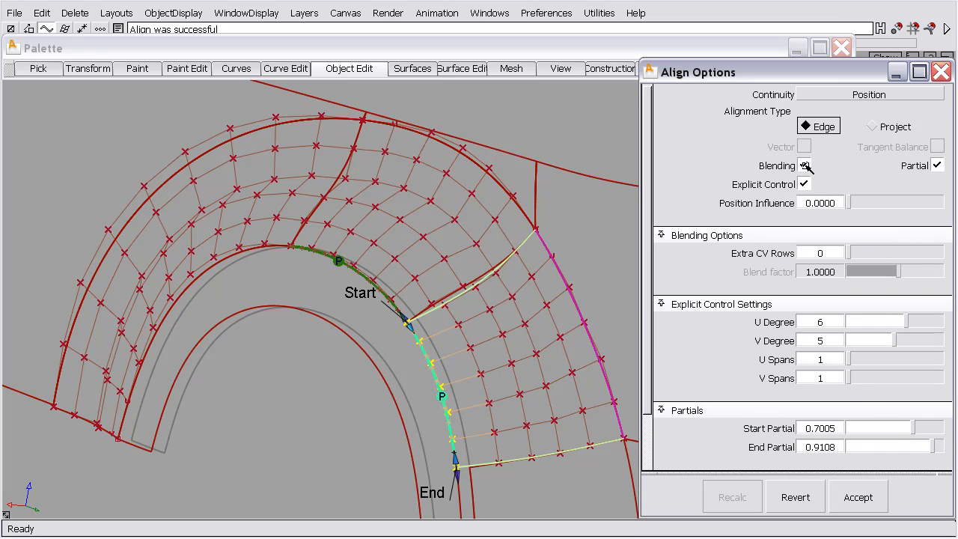
pyautogui.moveTo(852, 255); pyautogui.dragTo(863, 255)
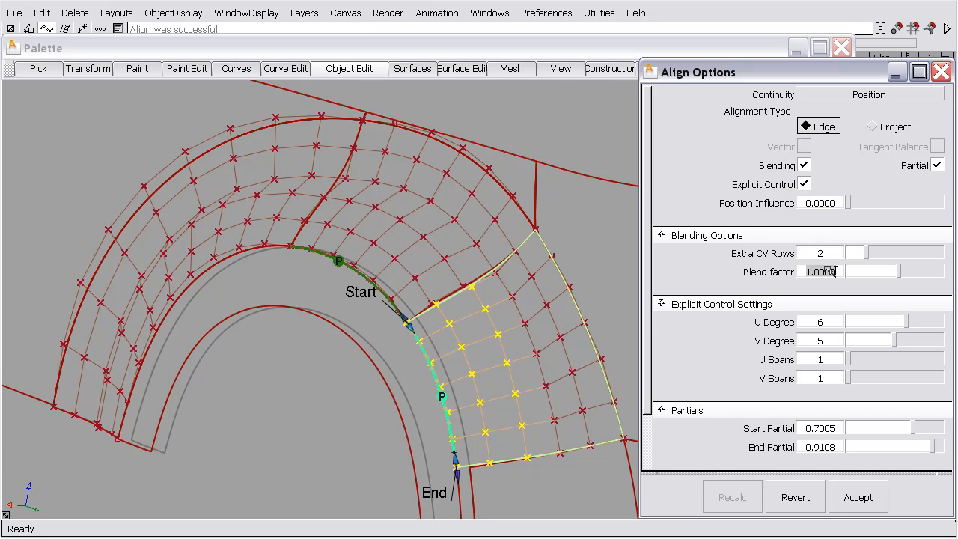
pyautogui.write('0')
pyautogui.press('Return')
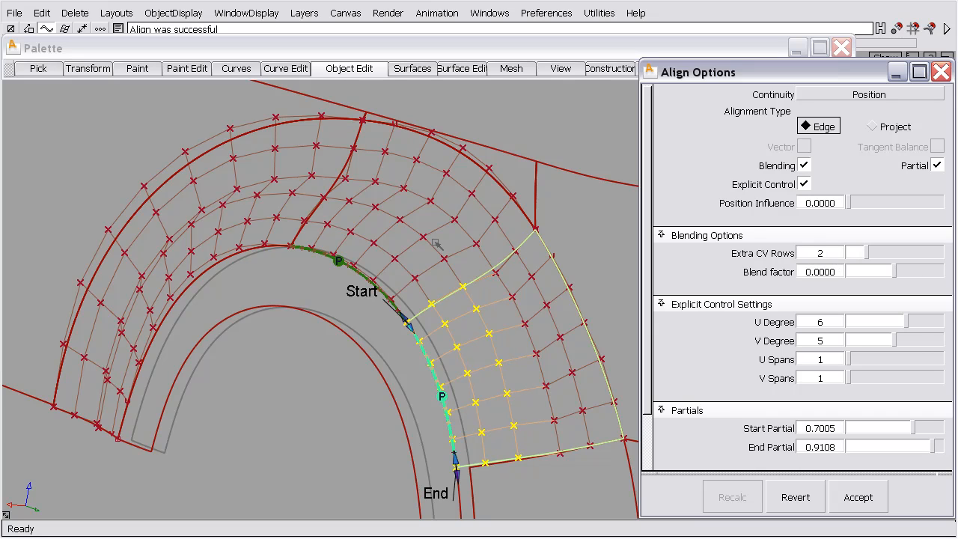
# Align the lowest end patch's inner edge partially to the wheel arch edge, with Blending, 2 Extra CV Rows and Blend factor 0
pyautogui.keyDown('alt'); pyautogui.keyDown('shift'); pyautogui.moveTo(503, 284); pyautogui.dragTo(463, 116, button='middle'); pyautogui.keyUp('shift'); pyautogui.keyUp('alt')
pyautogui.keyDown('ctrl'); pyautogui.keyDown('shift'); pyautogui.moveTo(450, 326); pyautogui.dragTo(441, 252); pyautogui.keyUp('shift'); pyautogui.keyUp('ctrl')
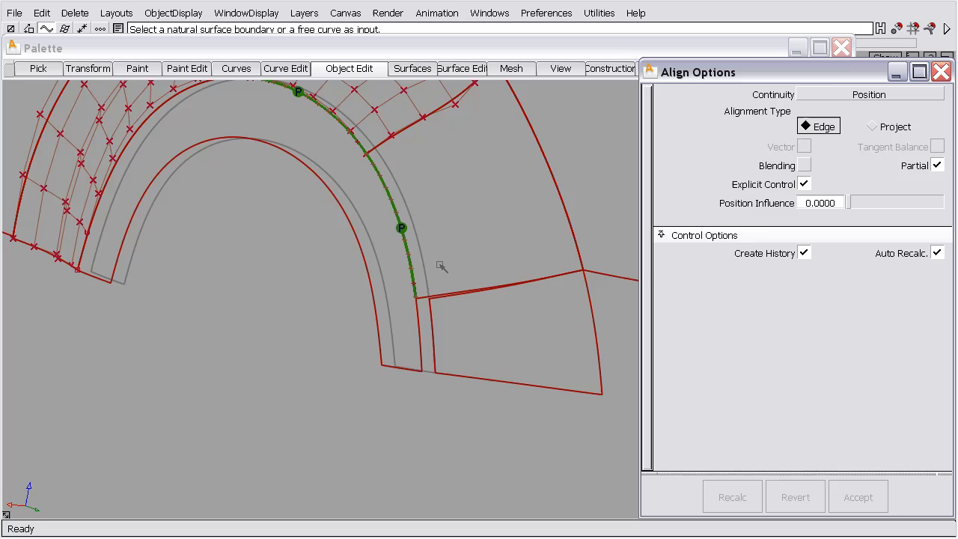
pyautogui.click(432, 327)
pyautogui.click(421, 327)
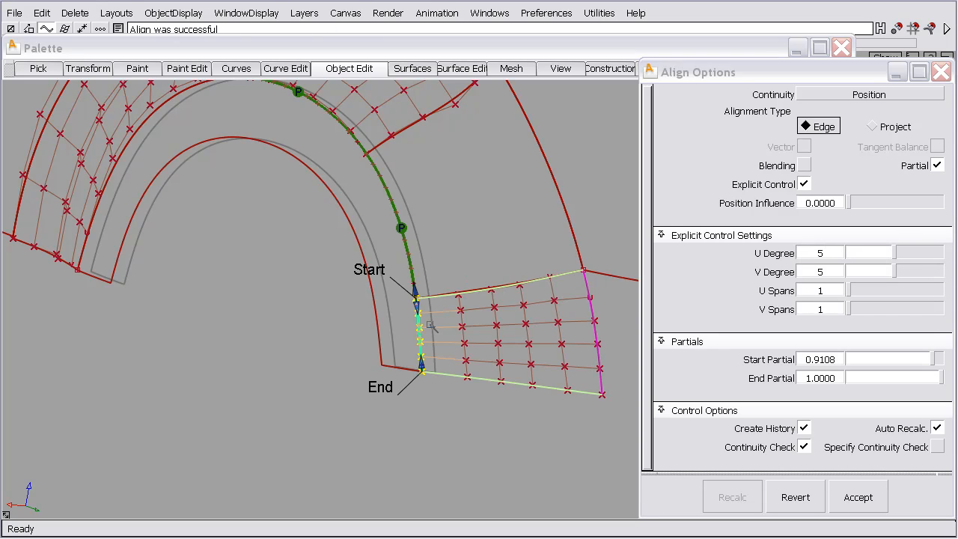
pyautogui.click(804, 165)
pyautogui.moveTo(844, 254); pyautogui.dragTo(865, 253)
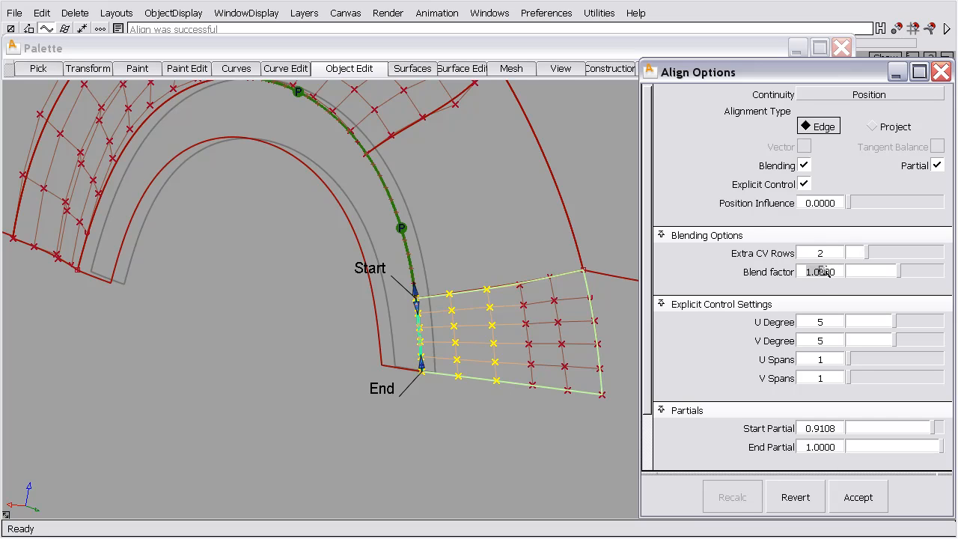
pyautogui.write('0')
pyautogui.press('Return')
# Turn on CVs and Hulls for the last two aligned patches and deselect them
pyautogui.keyDown('ctrl'); pyautogui.keyDown('shift'); pyautogui.moveTo(500, 257); pyautogui.dragTo(497, 206); pyautogui.keyUp('shift'); pyautogui.keyUp('ctrl')
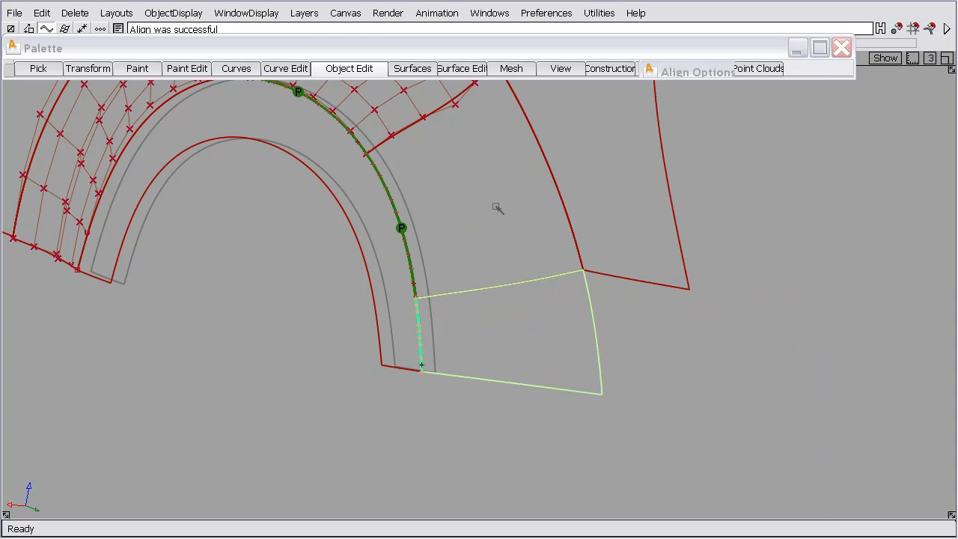
pyautogui.keyDown('ctrl'); pyautogui.keyDown('shift'); pyautogui.moveTo(515, 274); pyautogui.dragTo(461, 273); pyautogui.keyUp('shift'); pyautogui.keyUp('ctrl')
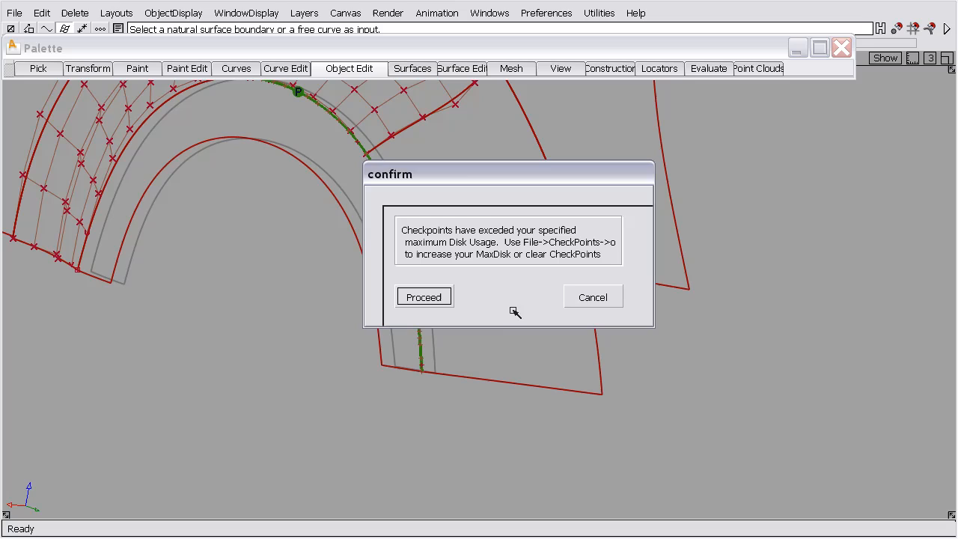
pyautogui.click(592, 297)
pyautogui.click(177, 13)
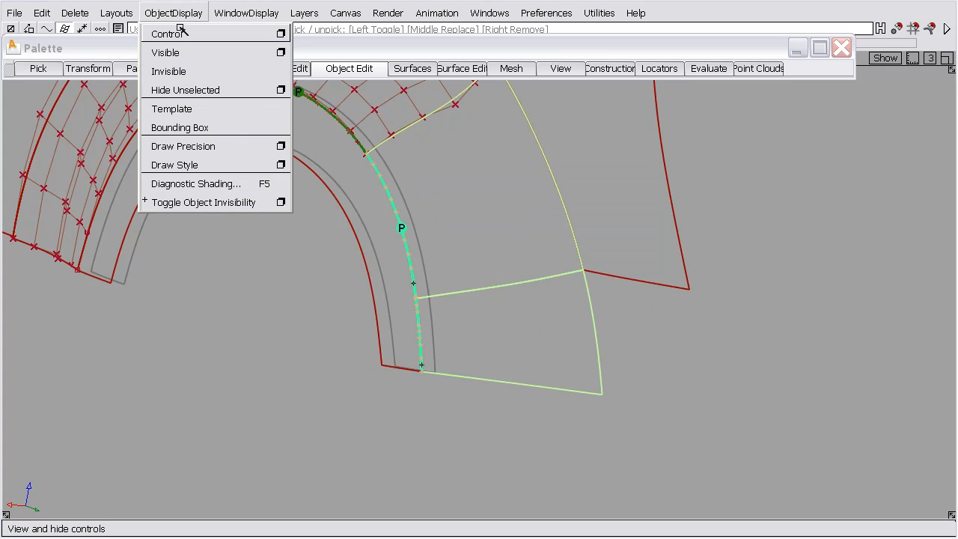
pyautogui.click(179, 33)
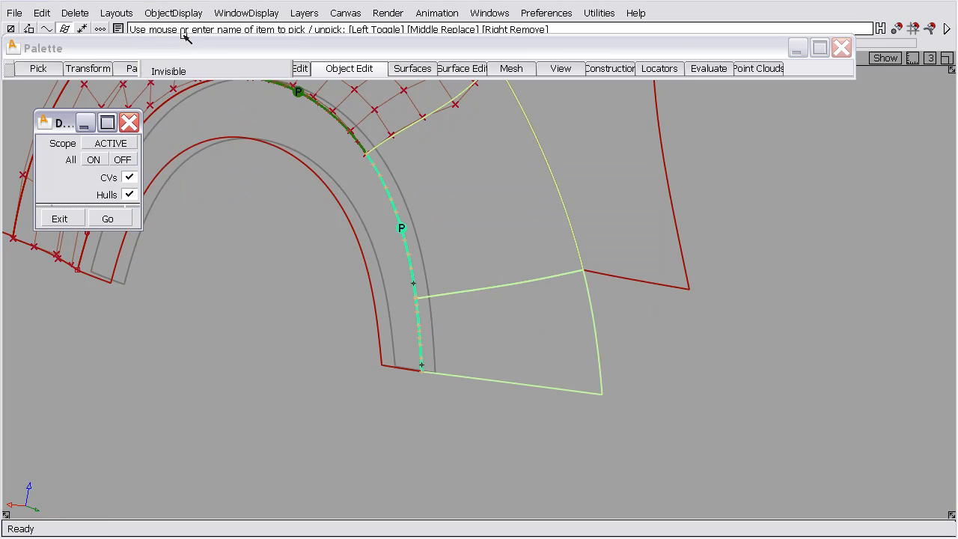
pyautogui.click(102, 222)
pyautogui.keyDown('ctrl'); pyautogui.keyDown('shift'); pyautogui.moveTo(304, 279); pyautogui.dragTo(226, 158); pyautogui.keyUp('shift'); pyautogui.keyUp('ctrl')
# Examine the CV flow across all the aligned wheel arch patches from several angles
pyautogui.keyDown('alt'); pyautogui.keyDown('shift'); pyautogui.moveTo(306, 169); pyautogui.dragTo(549, 296); pyautogui.keyUp('shift'); pyautogui.keyUp('alt')
pyautogui.keyDown('alt'); pyautogui.keyDown('shift'); pyautogui.moveTo(562, 280); pyautogui.dragTo(523, 346); pyautogui.keyUp('shift'); pyautogui.keyUp('alt')
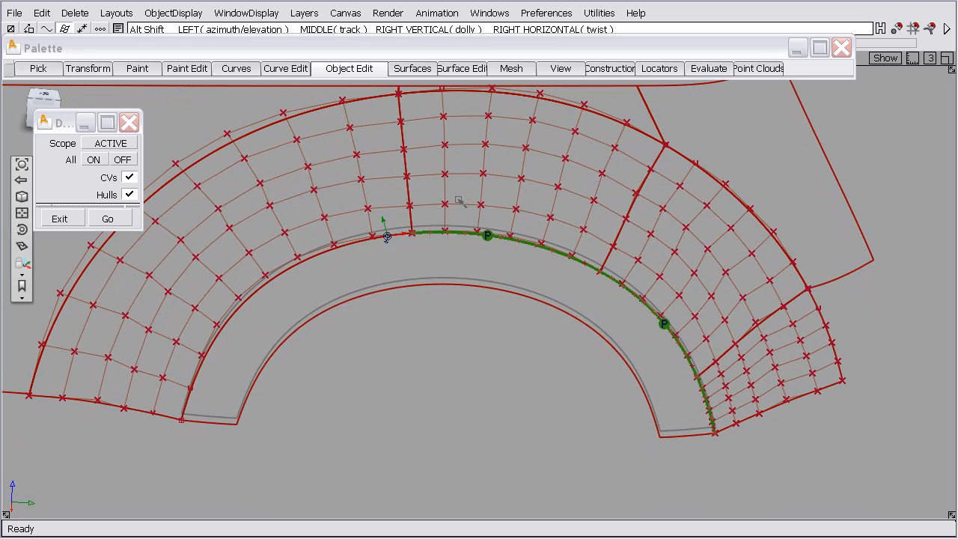
pyautogui.keyDown('alt'); pyautogui.keyDown('shift'); pyautogui.moveTo(435, 233); pyautogui.dragTo(435, 275); pyautogui.keyUp('shift'); pyautogui.keyUp('alt')
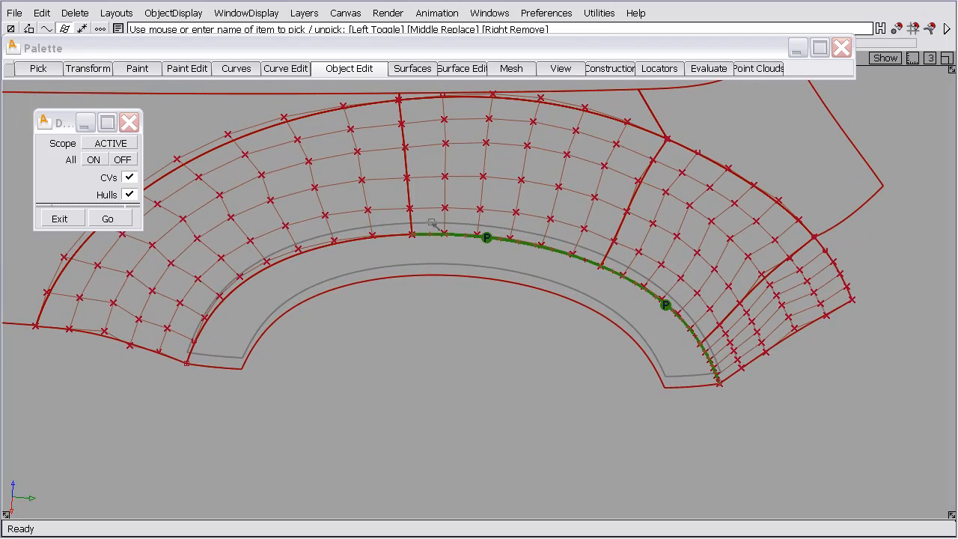
pyautogui.moveTo(553, 236)
pyautogui.keyDown('alt'); pyautogui.keyDown('shift'); pyautogui.mouseDown()
pyautogui.moveTo(313, 258)
pyautogui.moveTo(648, 243)
pyautogui.moveTo(613, 251)
pyautogui.mouseUp(); pyautogui.keyUp('shift'); pyautogui.keyUp('alt')
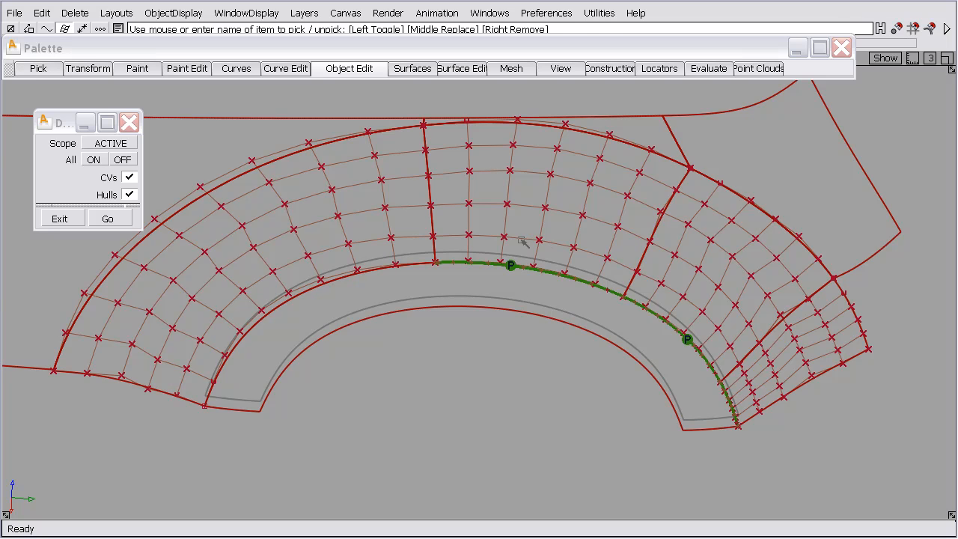
pyautogui.keyDown('alt'); pyautogui.keyDown('shift'); pyautogui.moveTo(504, 229); pyautogui.dragTo(503, 250); pyautogui.keyUp('shift'); pyautogui.keyUp('alt')
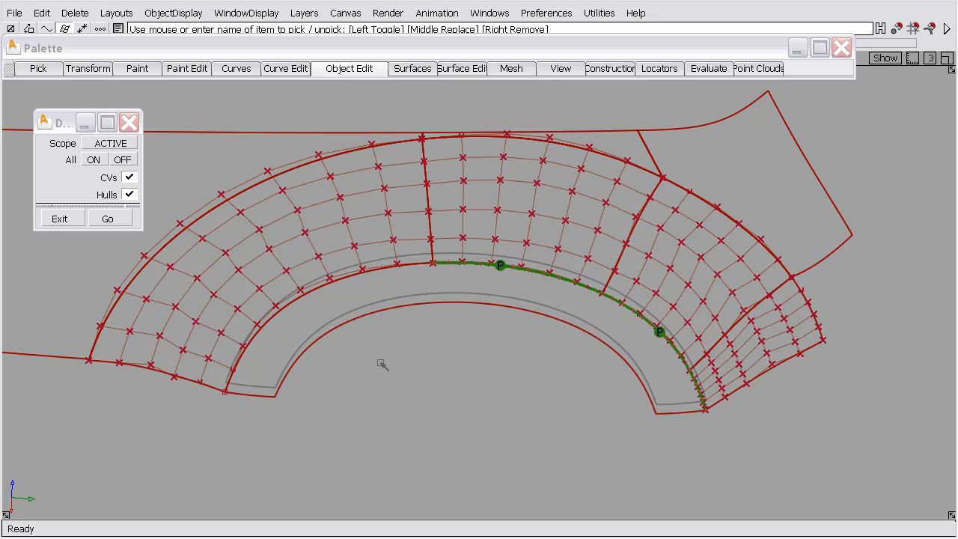
# Switch from the BLENDING_2 layer to the PARTIAL layer and bring its surfaces into view
pyautogui.keyDown('ctrl'); pyautogui.keyDown('shift'); pyautogui.moveTo(411, 331); pyautogui.dragTo(408, 304, button='right'); pyautogui.keyUp('shift'); pyautogui.keyUp('ctrl')
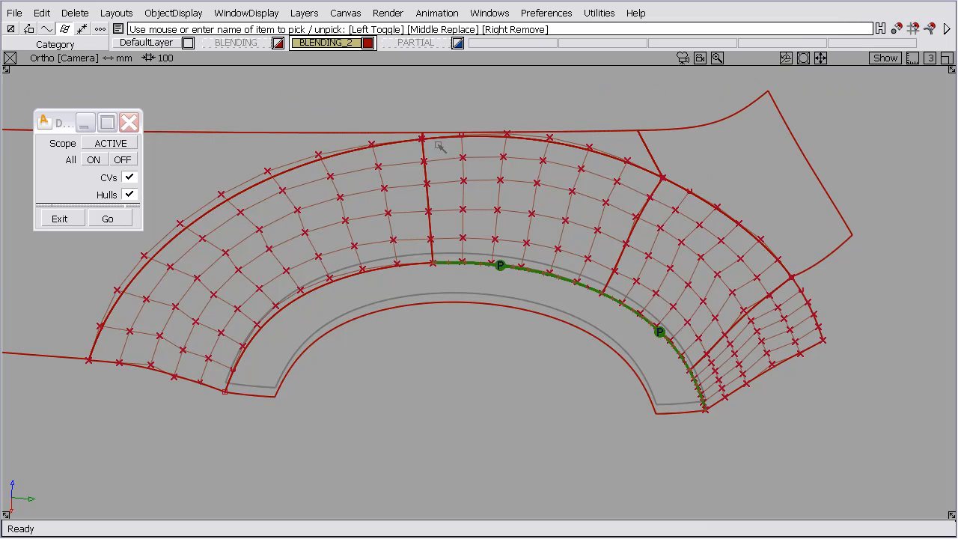
pyautogui.click(415, 42)
pyautogui.keyDown('alt'); pyautogui.keyDown('shift'); pyautogui.moveTo(406, 141); pyautogui.dragTo(404, 388); pyautogui.keyUp('shift'); pyautogui.keyUp('alt')
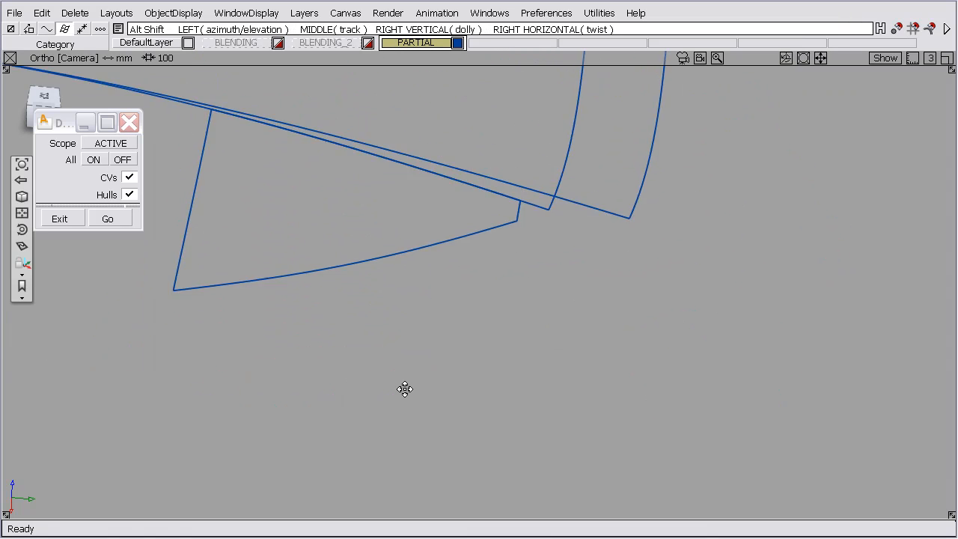
pyautogui.keyDown('alt'); pyautogui.keyDown('shift'); pyautogui.moveTo(404, 389); pyautogui.dragTo(409, 481, button='middle'); pyautogui.keyUp('shift'); pyautogui.keyUp('alt')
pyautogui.keyDown('alt'); pyautogui.keyDown('shift'); pyautogui.moveTo(422, 250); pyautogui.dragTo(527, 256); pyautogui.keyUp('shift'); pyautogui.keyUp('alt')
pyautogui.keyDown('alt'); pyautogui.keyDown('shift'); pyautogui.moveTo(528, 256); pyautogui.dragTo(615, 286, button='middle'); pyautogui.keyUp('shift'); pyautogui.keyUp('alt')
pyautogui.keyDown('alt'); pyautogui.keyDown('shift'); pyautogui.moveTo(614, 286); pyautogui.dragTo(595, 341, button='right'); pyautogui.keyUp('shift'); pyautogui.keyUp('alt')
pyautogui.keyDown('alt'); pyautogui.keyDown('shift'); pyautogui.moveTo(595, 341); pyautogui.dragTo(613, 349, button='middle'); pyautogui.keyUp('shift'); pyautogui.keyUp('alt')
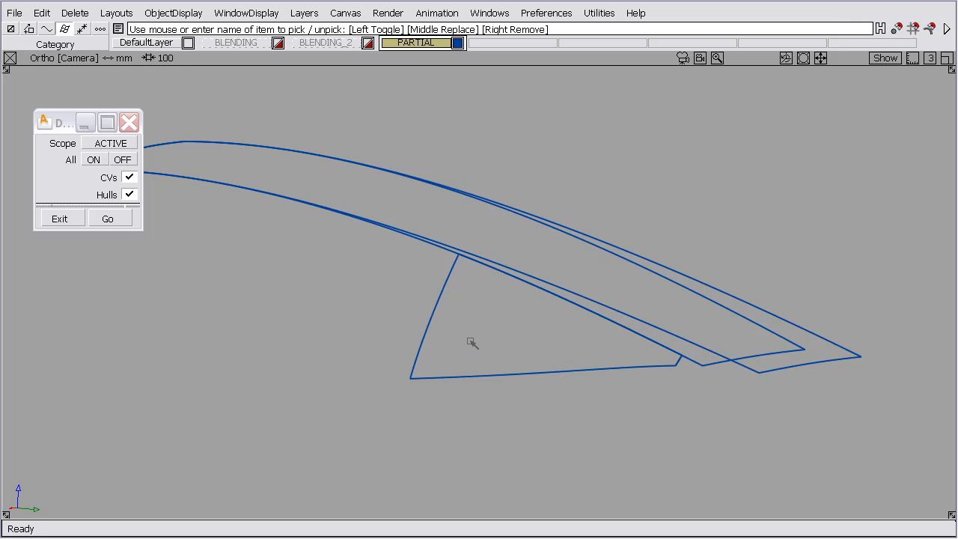
# Select the small triangular patch beneath the large surface and display its CVs and hulls
pyautogui.keyDown('alt'); pyautogui.keyDown('shift'); pyautogui.moveTo(472, 343); pyautogui.dragTo(524, 312); pyautogui.keyUp('shift'); pyautogui.keyUp('alt')
pyautogui.keyDown('alt'); pyautogui.keyDown('shift'); pyautogui.moveTo(523, 309); pyautogui.dragTo(596, 289, button='right'); pyautogui.keyUp('shift'); pyautogui.keyUp('alt')
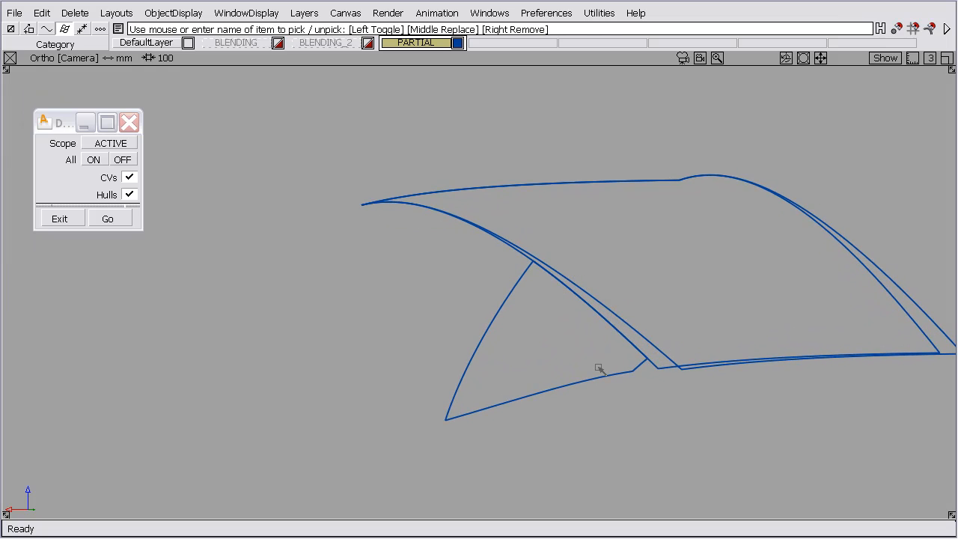
pyautogui.keyDown('alt'); pyautogui.keyDown('shift'); pyautogui.moveTo(571, 324); pyautogui.dragTo(512, 369); pyautogui.keyUp('shift'); pyautogui.keyUp('alt')
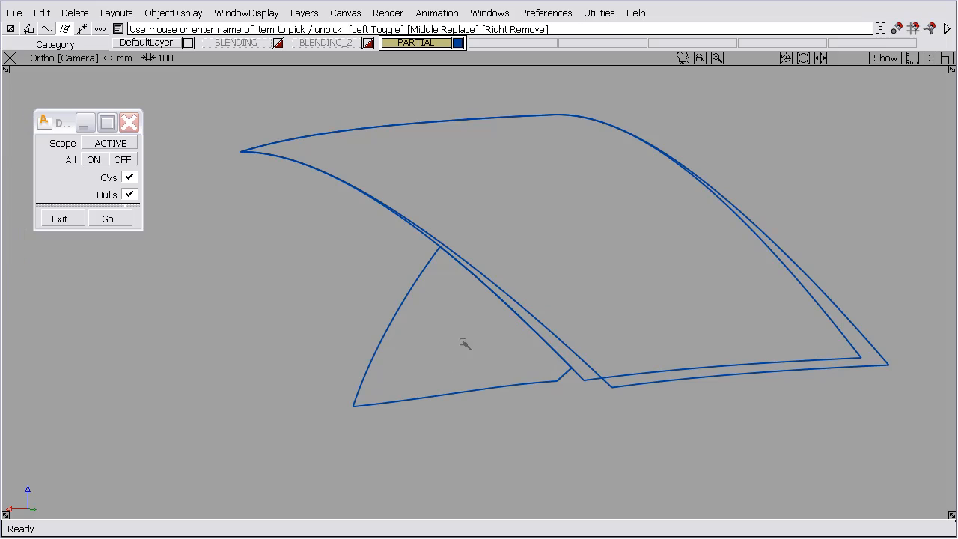
pyautogui.keyDown('ctrl'); pyautogui.keyDown('shift'); pyautogui.moveTo(441, 323); pyautogui.dragTo(414, 333); pyautogui.keyUp('shift'); pyautogui.keyUp('ctrl')
pyautogui.click(90, 217)
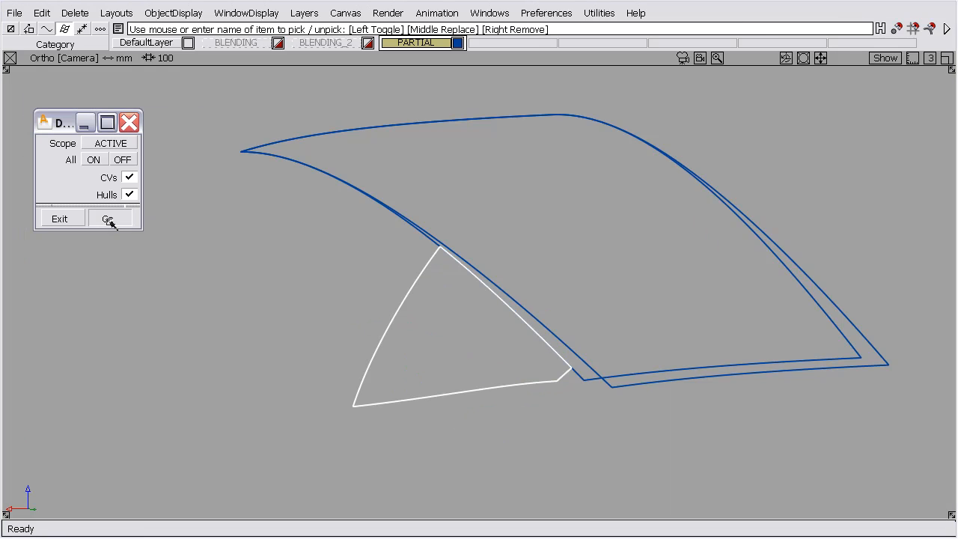
pyautogui.keyDown('alt'); pyautogui.keyDown('shift'); pyautogui.moveTo(636, 261); pyautogui.dragTo(532, 316); pyautogui.keyUp('shift'); pyautogui.keyUp('alt')
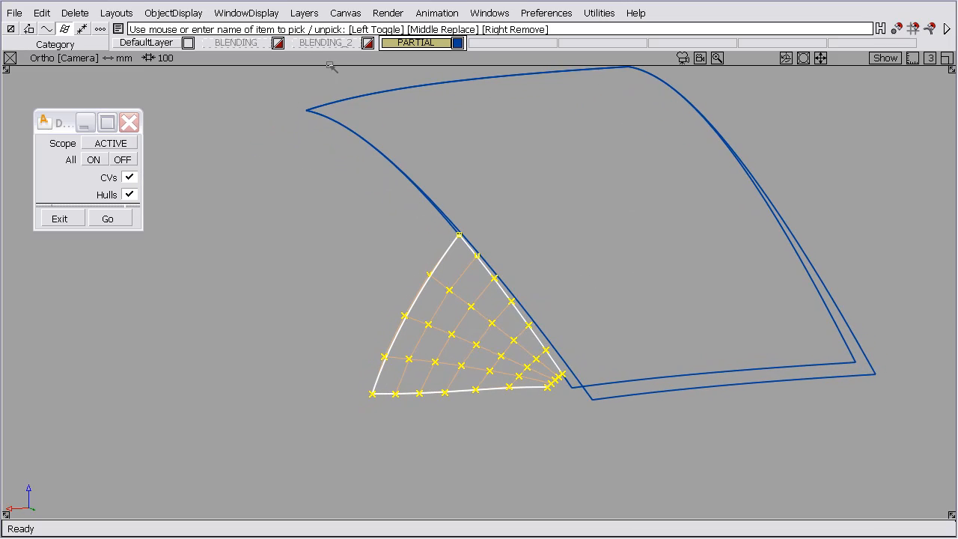
# Check the triangular patch's highlights with zebra-stripe diagnostic shading from several angles, restore wireframe display and deselect the patch
pyautogui.click(243, 13)
pyautogui.moveTo(174, 12)
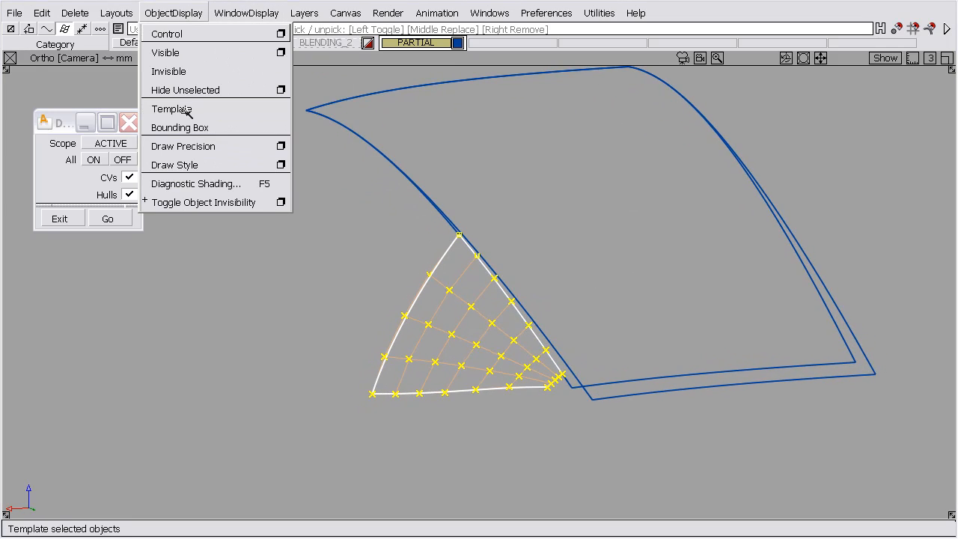
pyautogui.click(188, 183)
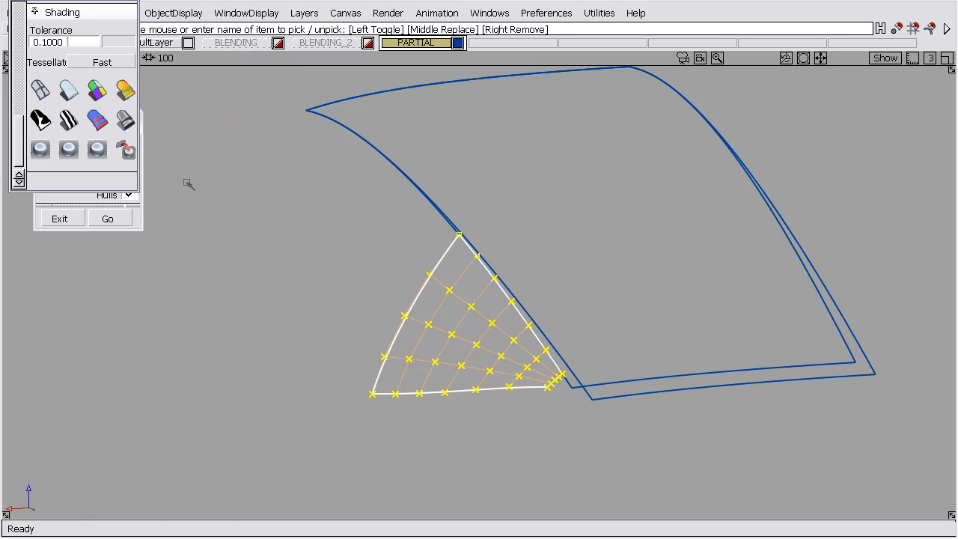
pyautogui.click(68, 119)
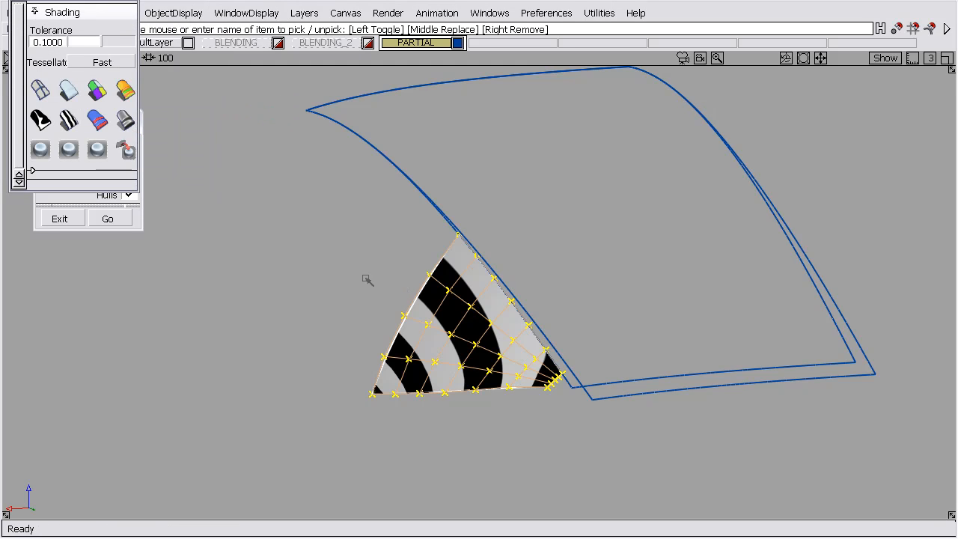
pyautogui.moveTo(516, 292)
pyautogui.keyDown('alt'); pyautogui.keyDown('shift'); pyautogui.mouseDown()
pyautogui.moveTo(560, 277)
pyautogui.moveTo(582, 325)
pyautogui.moveTo(571, 346)
pyautogui.moveTo(552, 267)
pyautogui.moveTo(499, 279)
pyautogui.moveTo(526, 267)
pyautogui.moveTo(513, 250)
pyautogui.moveTo(377, 218)
pyautogui.moveTo(209, 218)
pyautogui.moveTo(302, 214)
pyautogui.moveTo(427, 234)
pyautogui.mouseUp(); pyautogui.keyUp('shift'); pyautogui.keyUp('alt')
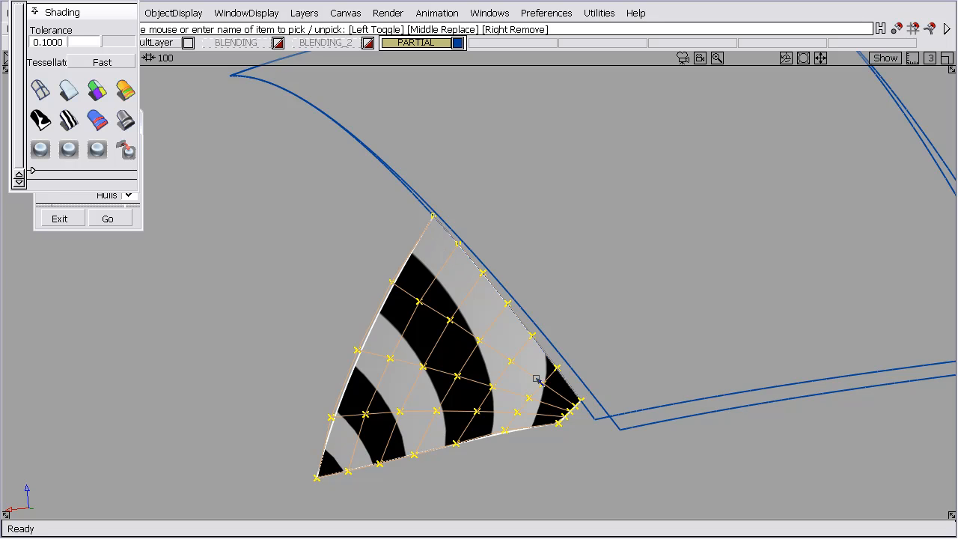
pyautogui.keyDown('alt'); pyautogui.keyDown('shift'); pyautogui.moveTo(538, 379); pyautogui.dragTo(613, 324); pyautogui.keyUp('shift'); pyautogui.keyUp('alt')
pyautogui.keyDown('alt'); pyautogui.keyDown('shift'); pyautogui.moveTo(614, 317); pyautogui.dragTo(604, 381, button='right'); pyautogui.keyUp('shift'); pyautogui.keyUp('alt')
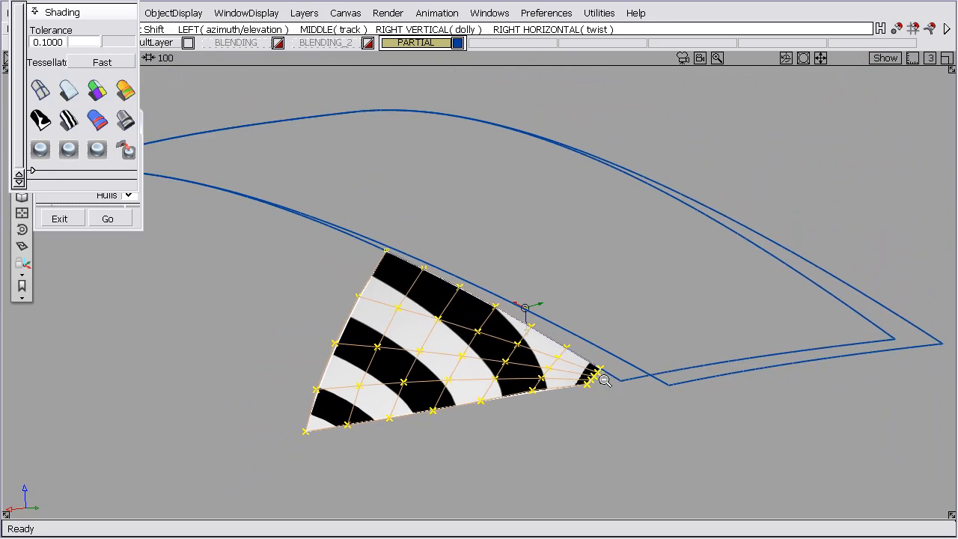
pyautogui.keyDown('alt'); pyautogui.keyDown('shift'); pyautogui.moveTo(603, 380); pyautogui.dragTo(524, 353); pyautogui.keyUp('shift'); pyautogui.keyUp('alt')
pyautogui.click(39, 89)
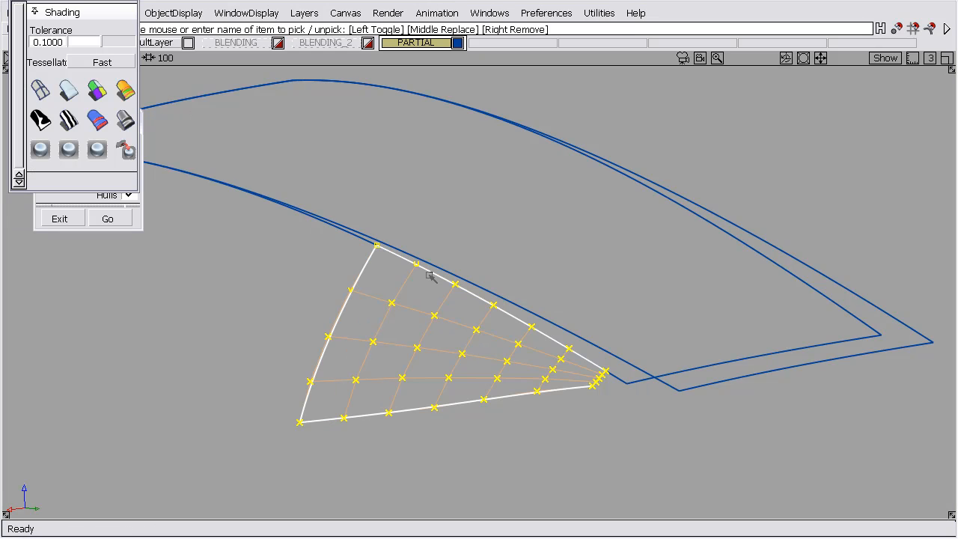
pyautogui.keyDown('ctrl'); pyautogui.keyDown('shift'); pyautogui.moveTo(572, 406); pyautogui.dragTo(567, 370); pyautogui.keyUp('shift'); pyautogui.keyUp('ctrl')
# Start the Align tool with its options shown and close the CV and hull display window
pyautogui.keyDown('alt'); pyautogui.keyDown('shift'); pyautogui.moveTo(417, 339); pyautogui.dragTo(648, 397); pyautogui.keyUp('shift'); pyautogui.keyUp('alt')
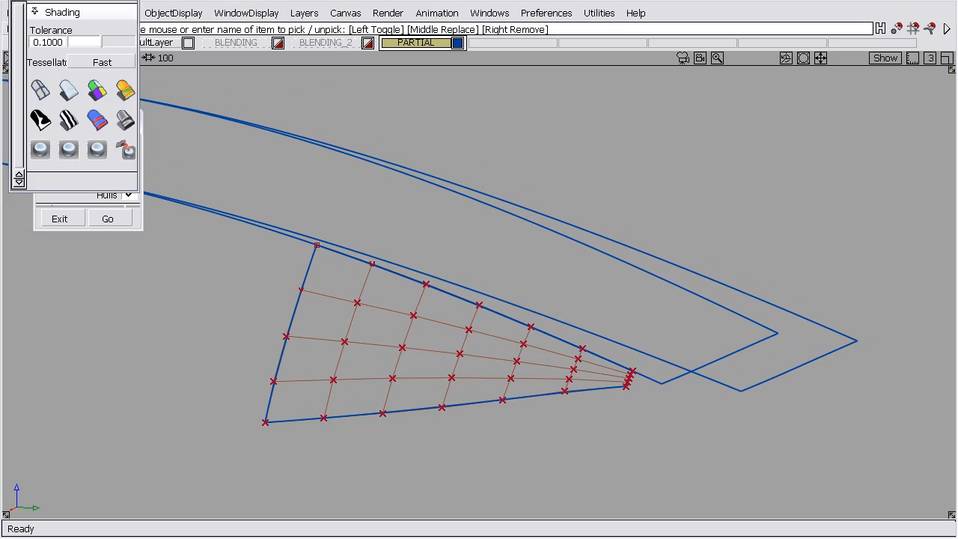
pyautogui.click(353, 71)
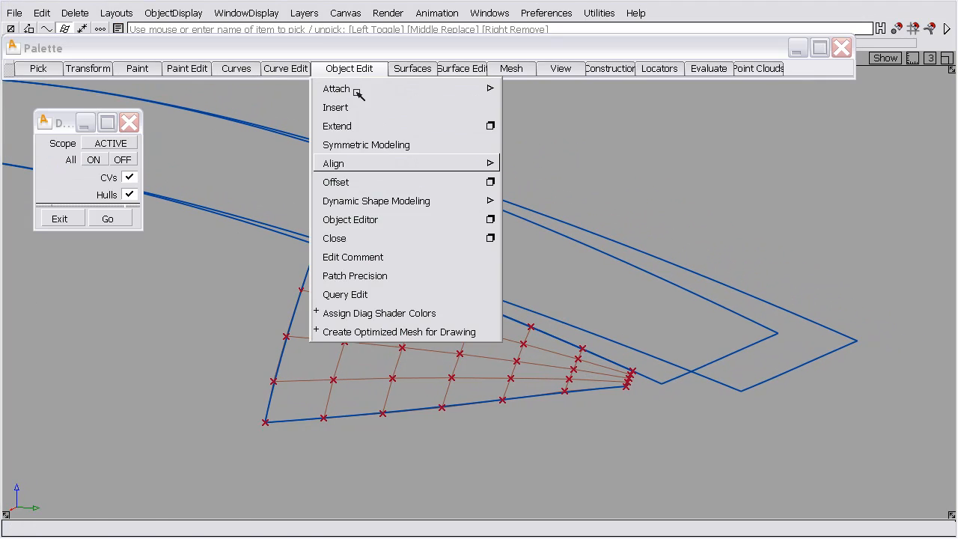
pyautogui.moveTo(349, 163)
pyautogui.click(609, 163)
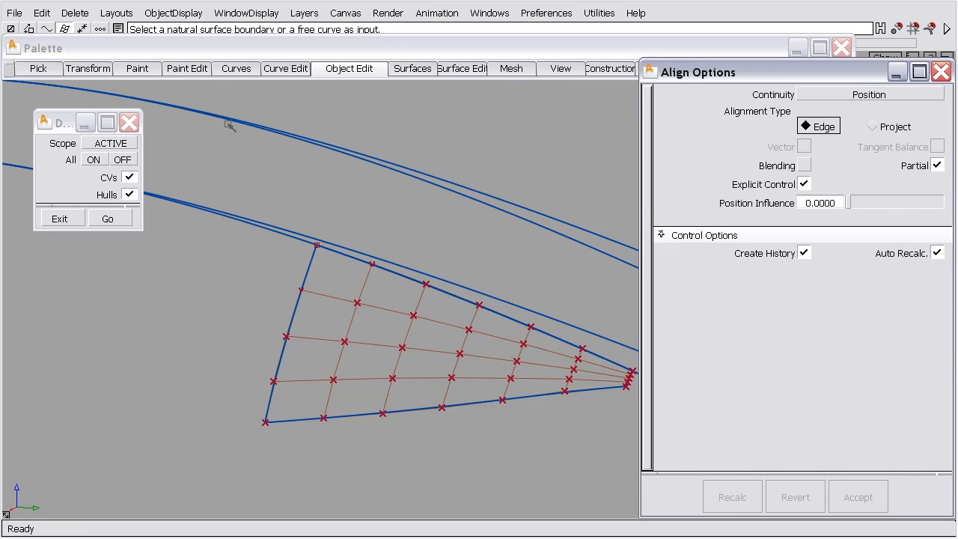
pyautogui.click(129, 122)
# Try a Position partial alignment of the triangular patch's upper edge to the large surface directly along it, and revert the alignment
pyautogui.keyDown('alt'); pyautogui.keyDown('shift'); pyautogui.moveTo(299, 205); pyautogui.dragTo(397, 288); pyautogui.keyUp('shift'); pyautogui.keyUp('alt')
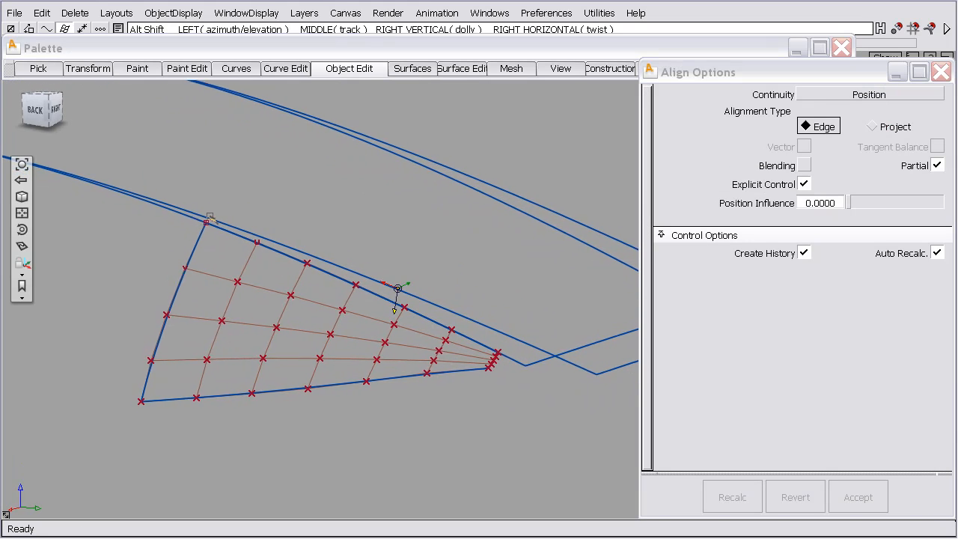
pyautogui.keyDown('alt'); pyautogui.keyDown('shift'); pyautogui.moveTo(210, 218); pyautogui.dragTo(184, 209); pyautogui.keyUp('shift'); pyautogui.keyUp('alt')
pyautogui.click(262, 242)
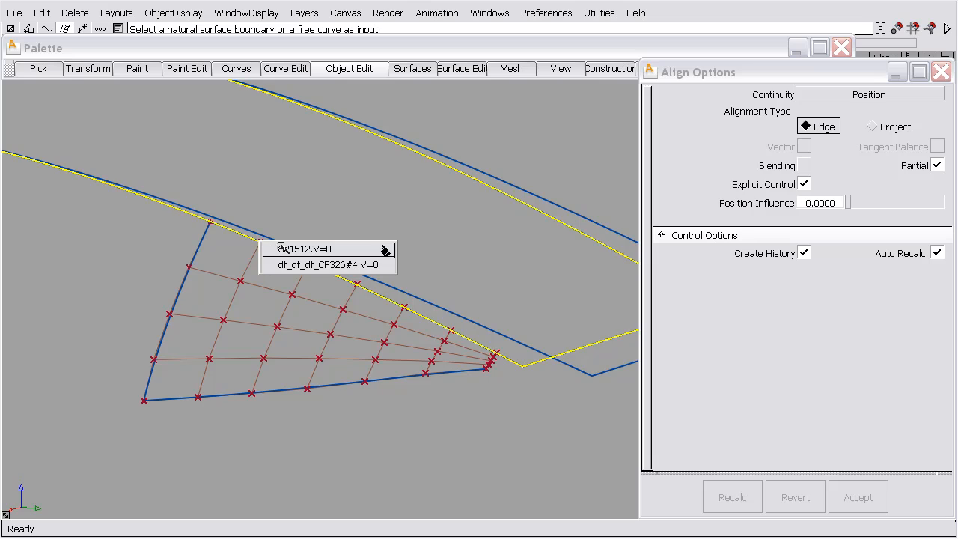
pyautogui.click(281, 262)
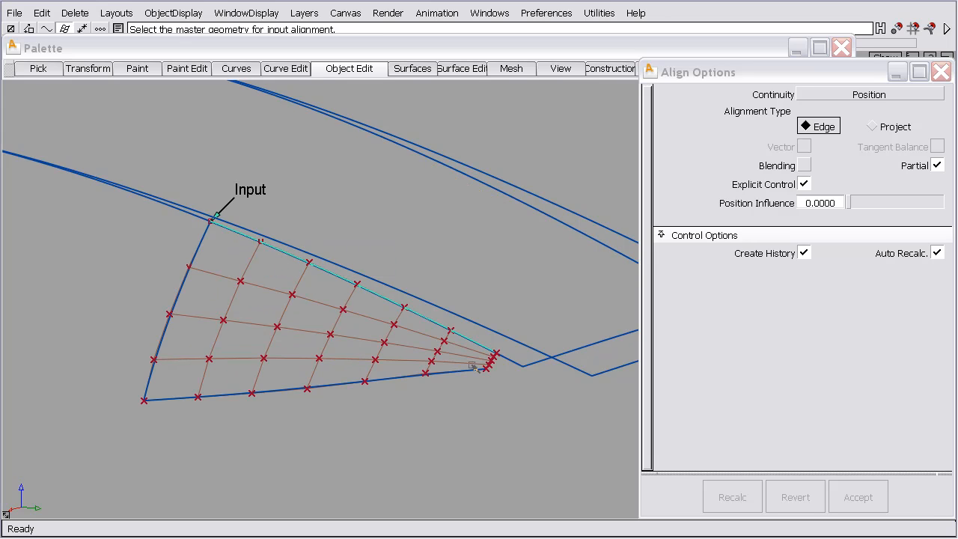
pyautogui.click(513, 364)
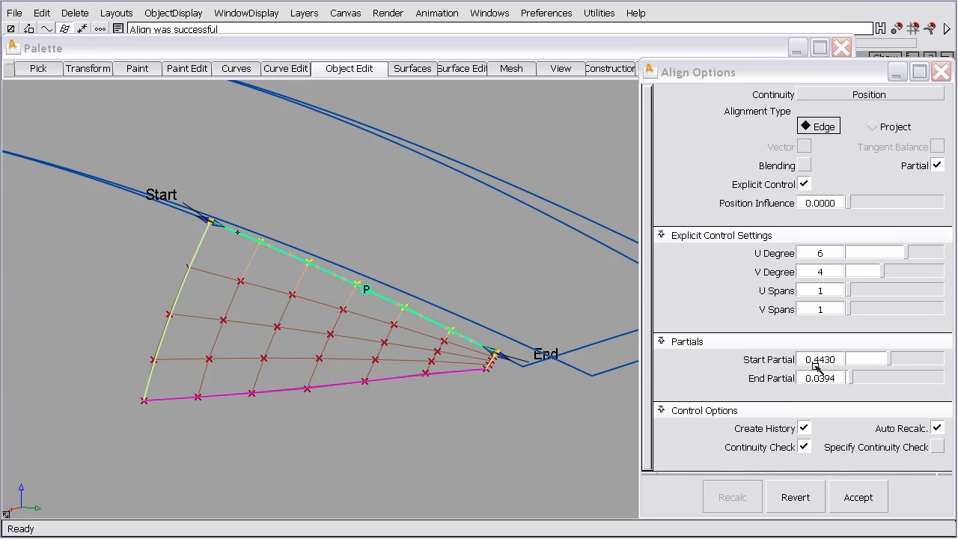
pyautogui.click(795, 497)
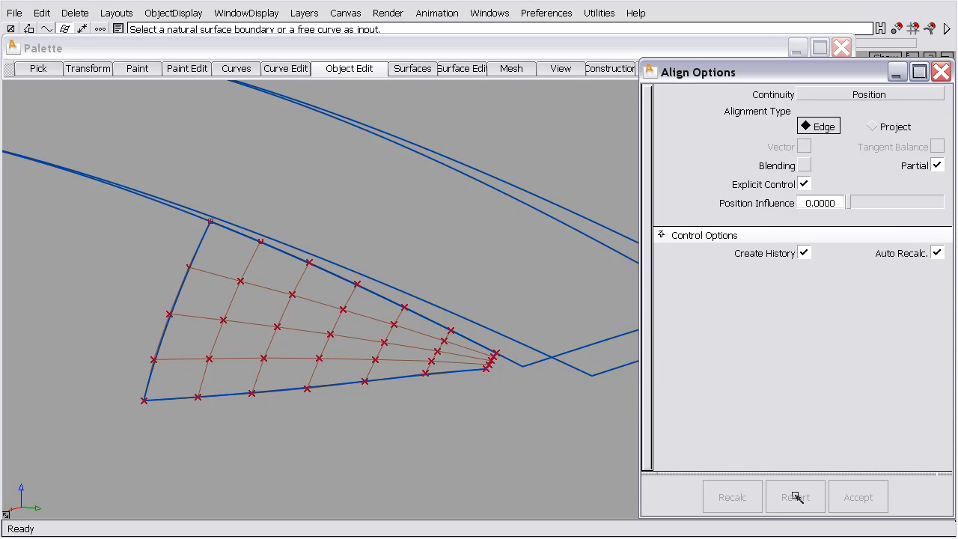
# Align the triangular patch's upper edge to the lower edge of the offset large surface with Position continuity and Partial on
pyautogui.click(375, 295)
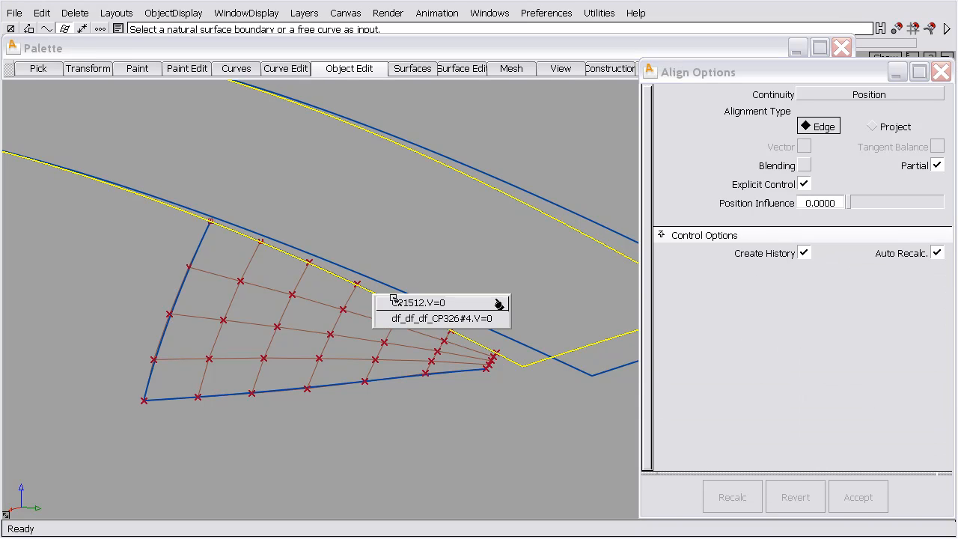
pyautogui.click(393, 315)
pyautogui.click(401, 292)
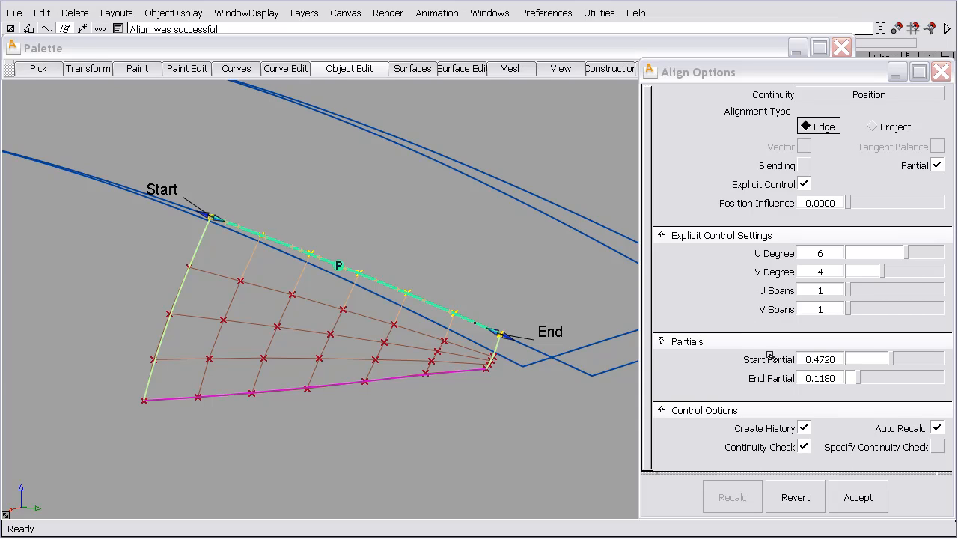
# Set the alignment's End Partial to 0.04 and Start Partial to 0.44
pyautogui.doubleClick(827, 380)
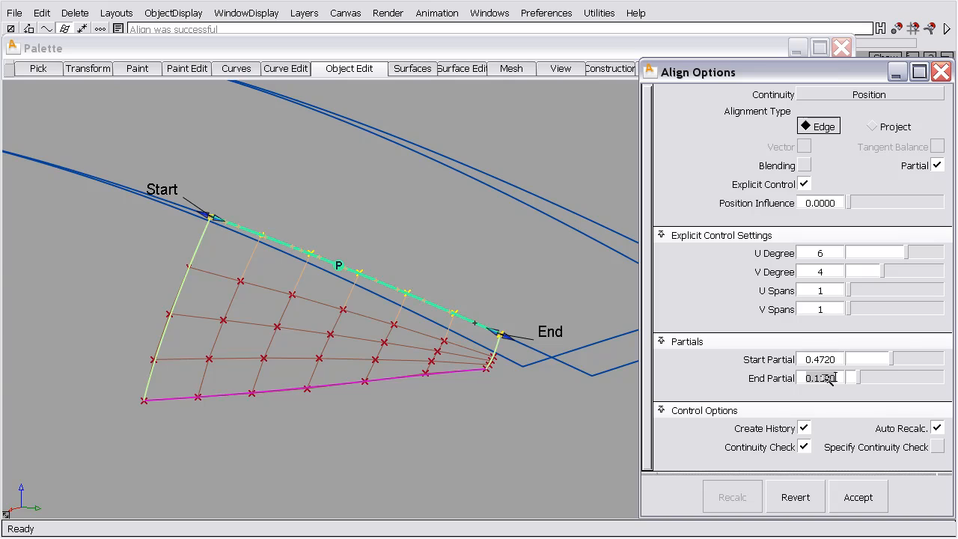
pyautogui.press('BackSpace')
pyautogui.write('.04')
pyautogui.press('Return')
pyautogui.doubleClick(825, 361)
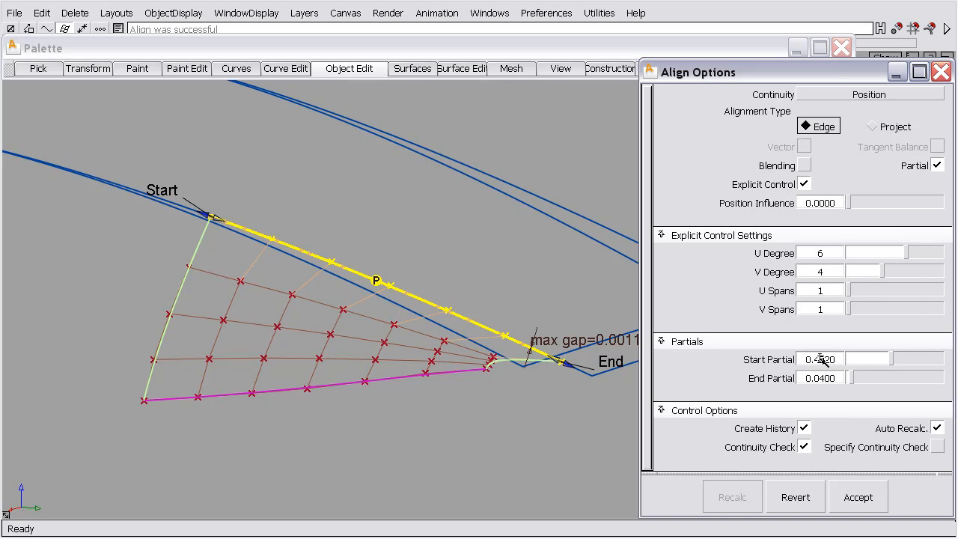
pyautogui.press('BackSpace')
pyautogui.write('.43')
pyautogui.press('Return')
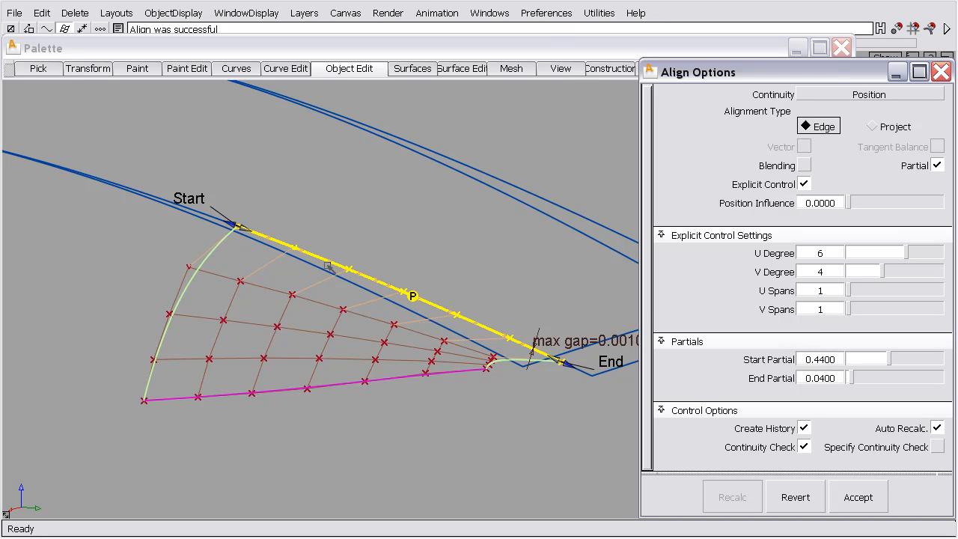
# Turn on Blending for the triangular patch's alignment with 4 extra CV rows and a blend factor of 0
pyautogui.click(808, 166)
pyautogui.moveTo(850, 254); pyautogui.dragTo(882, 252)
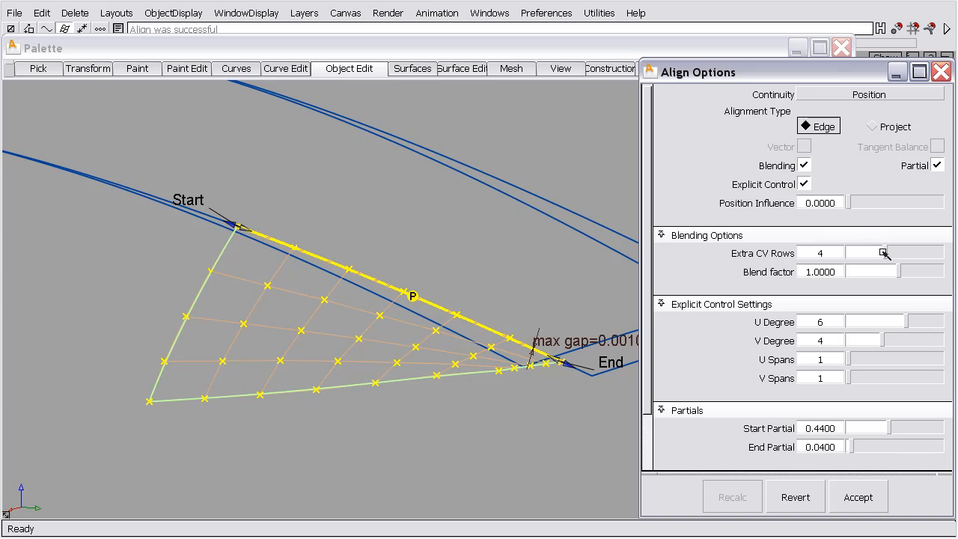
pyautogui.moveTo(807, 272); pyautogui.dragTo(836, 271)
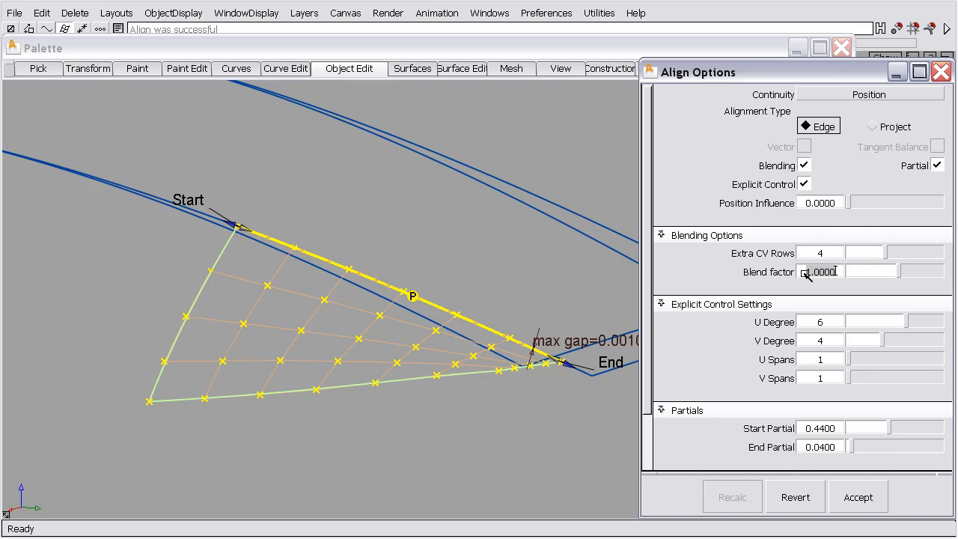
pyautogui.write('0')
pyautogui.press('Return')
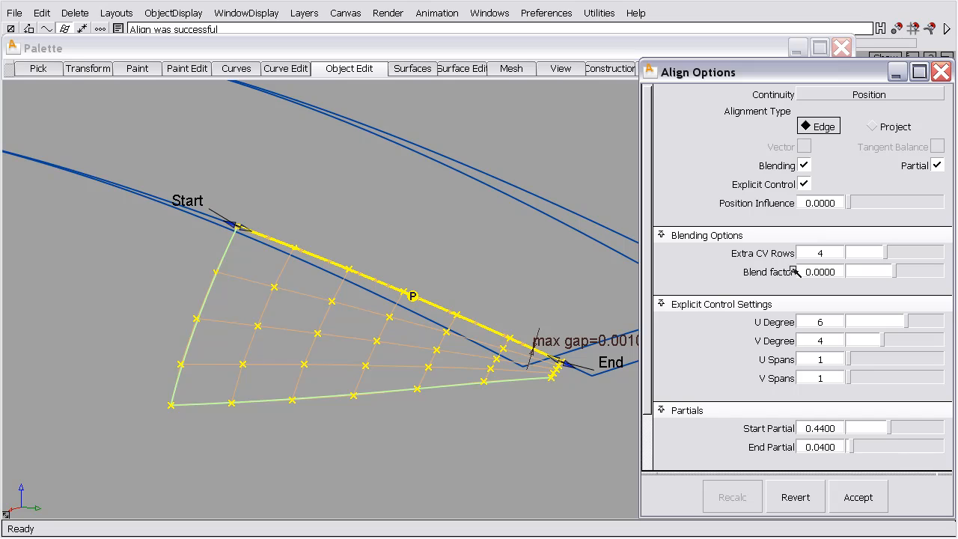
# Raise the alignment's Position Influence to 0.0323 and check the patch's CV layout from several angles
pyautogui.keyDown('alt'); pyautogui.keyDown('shift'); pyautogui.moveTo(579, 296); pyautogui.dragTo(120, 318); pyautogui.keyUp('shift'); pyautogui.keyUp('alt')
pyautogui.keyDown('alt'); pyautogui.keyDown('shift'); pyautogui.moveTo(329, 288); pyautogui.dragTo(397, 237, button='right'); pyautogui.keyUp('shift'); pyautogui.keyUp('alt')
pyautogui.keyDown('alt'); pyautogui.keyDown('shift'); pyautogui.moveTo(396, 237); pyautogui.dragTo(417, 211, button='middle'); pyautogui.keyUp('shift'); pyautogui.keyUp('alt')
pyautogui.keyDown('alt'); pyautogui.keyDown('shift'); pyautogui.moveTo(419, 212); pyautogui.dragTo(423, 251); pyautogui.keyUp('shift'); pyautogui.keyUp('alt')
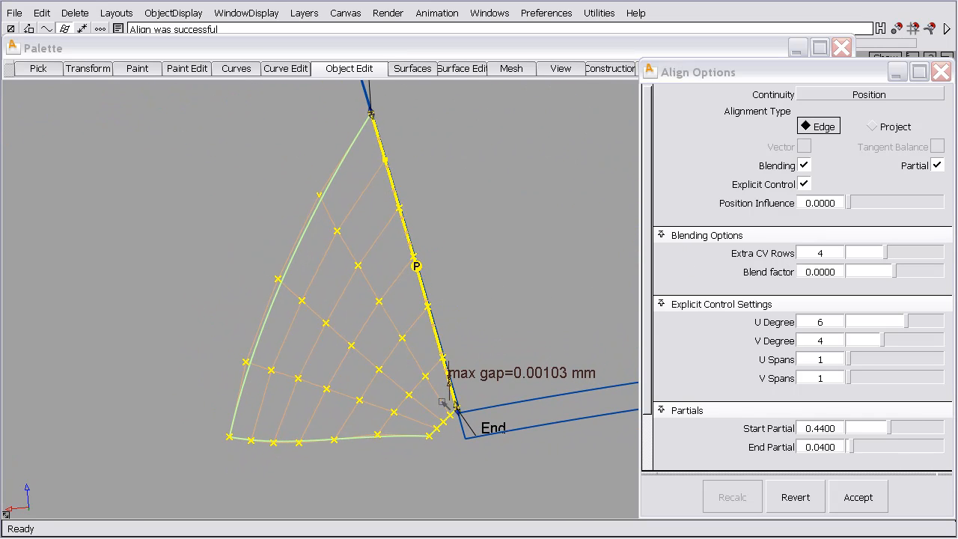
pyautogui.keyDown('alt'); pyautogui.keyDown('shift'); pyautogui.moveTo(450, 378); pyautogui.dragTo(537, 336); pyautogui.keyUp('shift'); pyautogui.keyUp('alt')
pyautogui.keyDown('alt'); pyautogui.keyDown('shift'); pyautogui.moveTo(541, 335); pyautogui.dragTo(474, 331, button='middle'); pyautogui.keyUp('shift'); pyautogui.keyUp('alt')
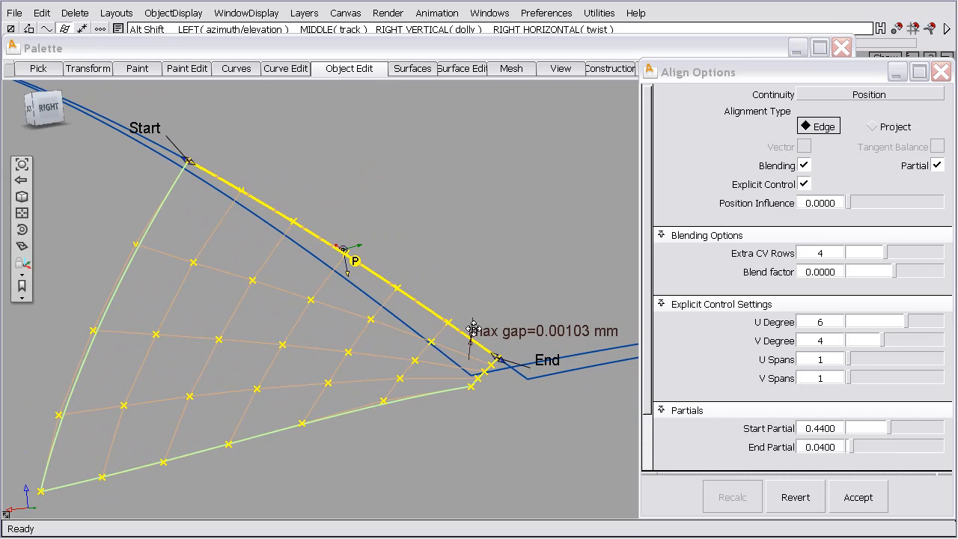
pyautogui.keyDown('alt'); pyautogui.keyDown('shift'); pyautogui.moveTo(475, 332); pyautogui.dragTo(527, 343); pyautogui.keyUp('shift'); pyautogui.keyUp('alt')
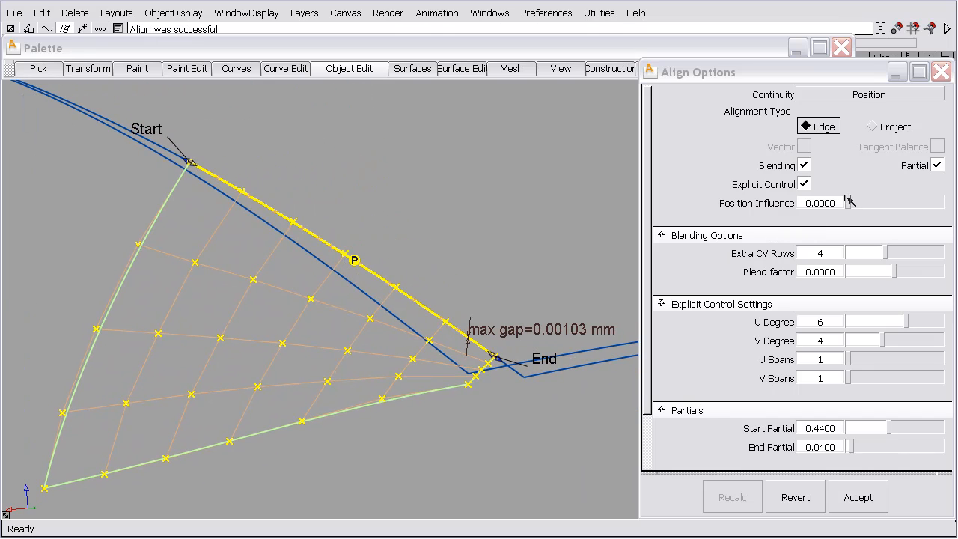
pyautogui.moveTo(849, 201); pyautogui.dragTo(854, 202)
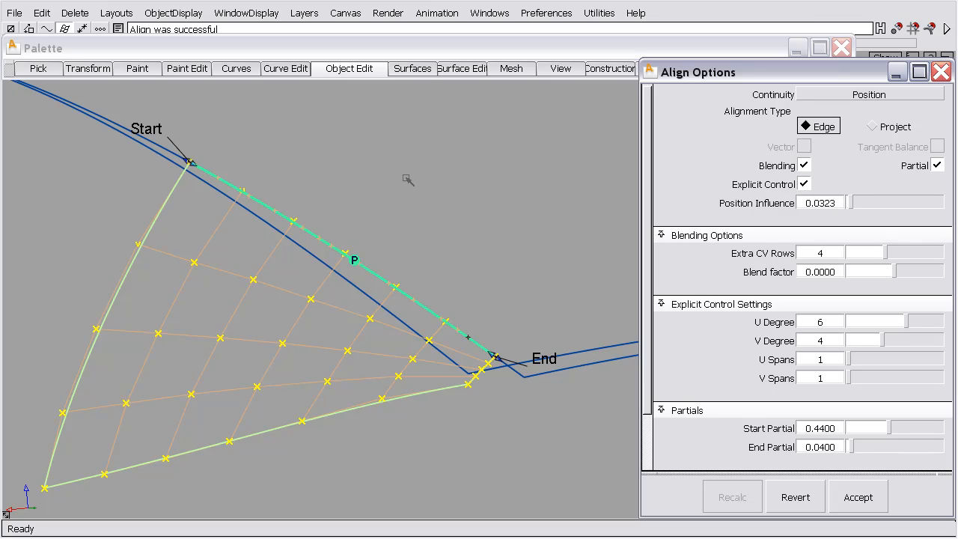
pyautogui.keyDown('alt'); pyautogui.keyDown('shift'); pyautogui.moveTo(407, 178); pyautogui.dragTo(372, 246, button='right'); pyautogui.keyUp('shift'); pyautogui.keyUp('alt')
pyautogui.keyDown('alt'); pyautogui.keyDown('shift'); pyautogui.moveTo(372, 245); pyautogui.dragTo(314, 310); pyautogui.keyUp('shift'); pyautogui.keyUp('alt')
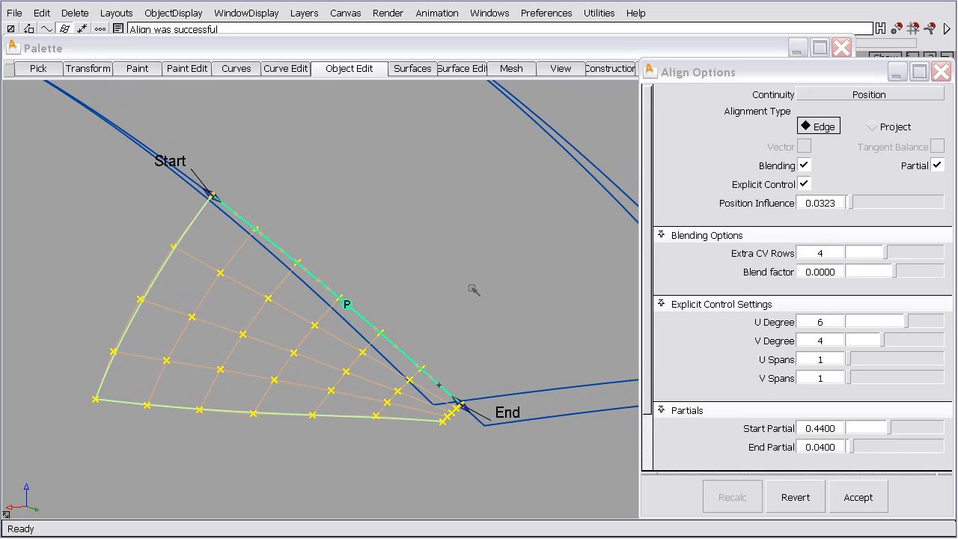